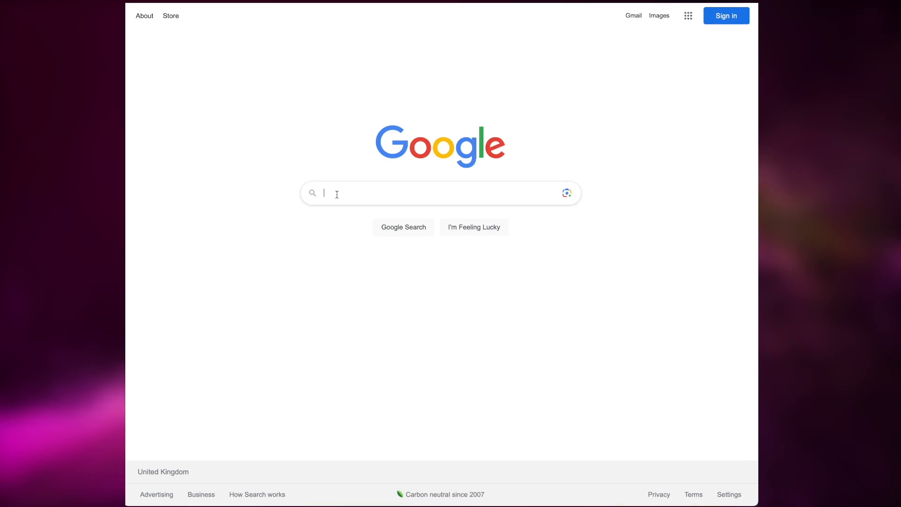
# Step: Search the web for "vital synth" and go to the Get Vital edition options on the Vital Audio site
pyautogui.write('vital synth')
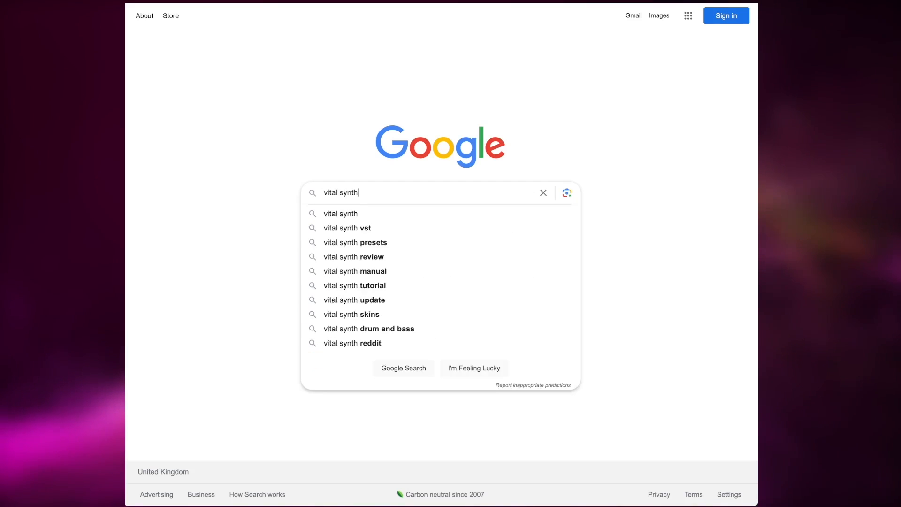
pyautogui.press('Return')
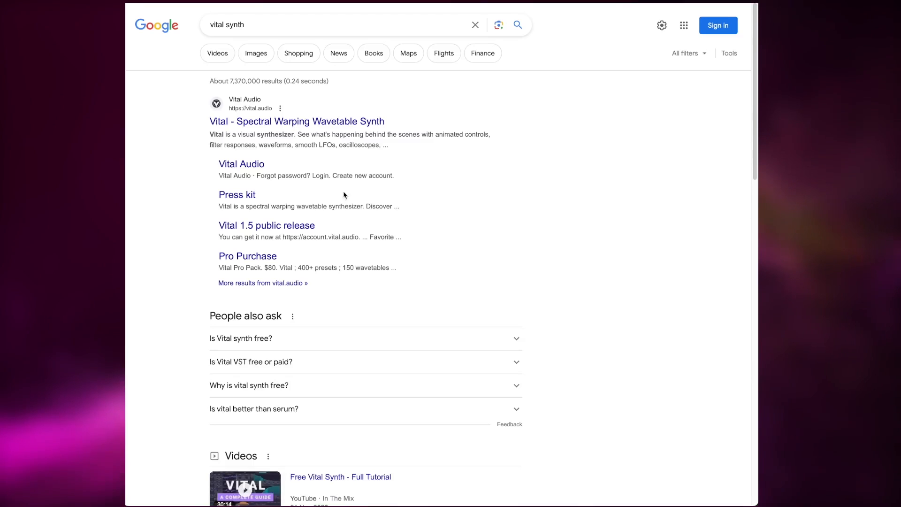
pyautogui.click(308, 124)
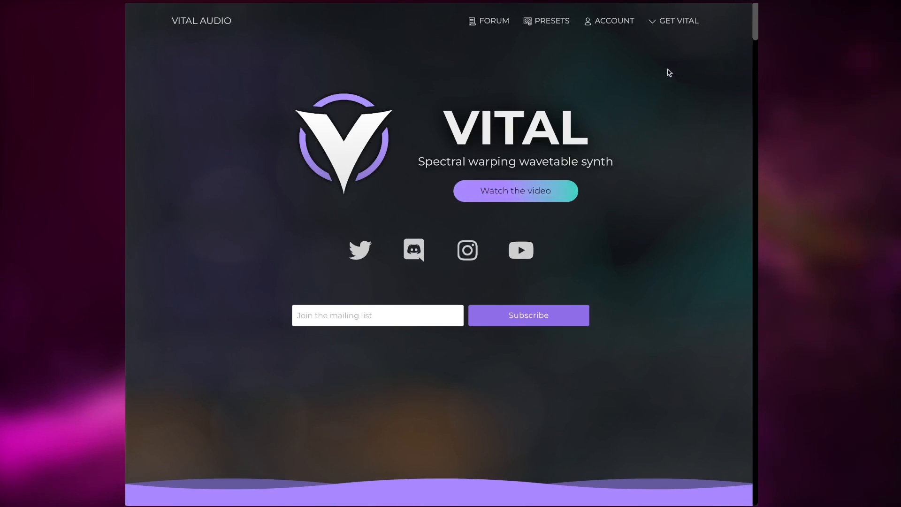
pyautogui.click(676, 22)
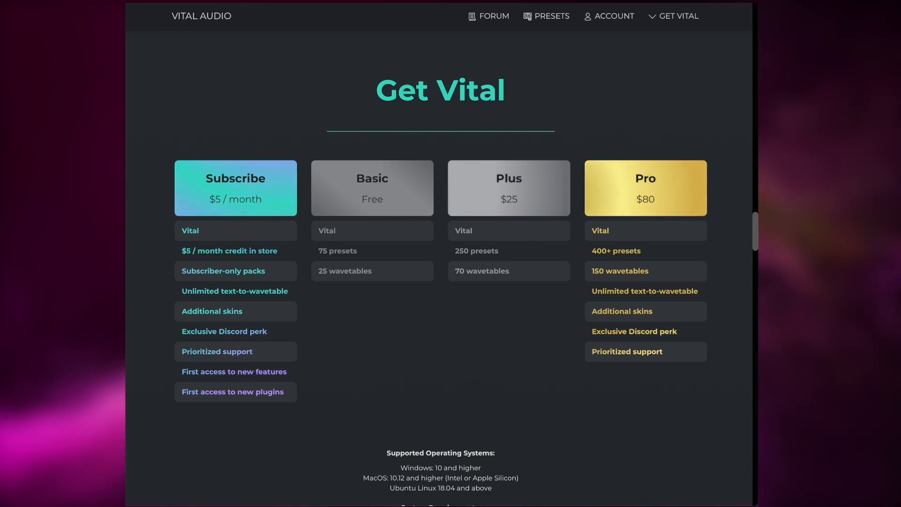
# Step: Search the web for "kilohearts essentials" and open the Kilohearts Essentials product page
pyautogui.click(334, 202)
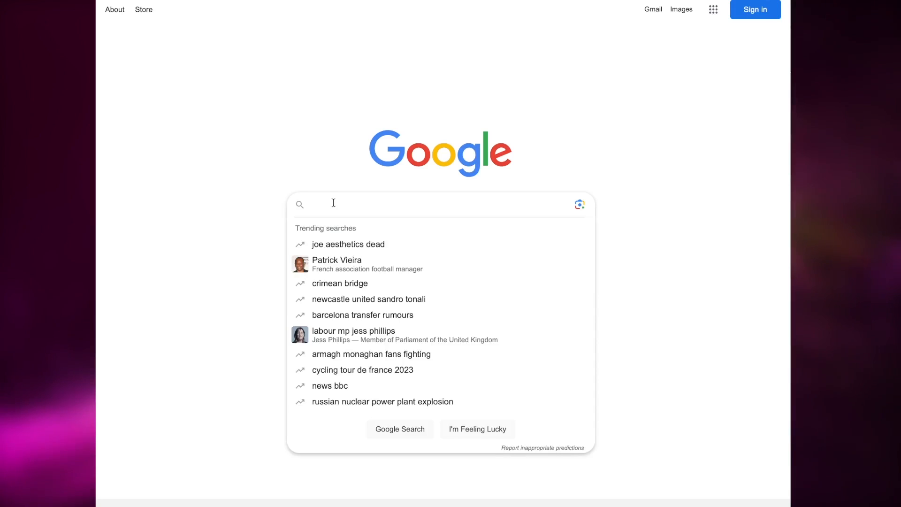
pyautogui.write('ki')
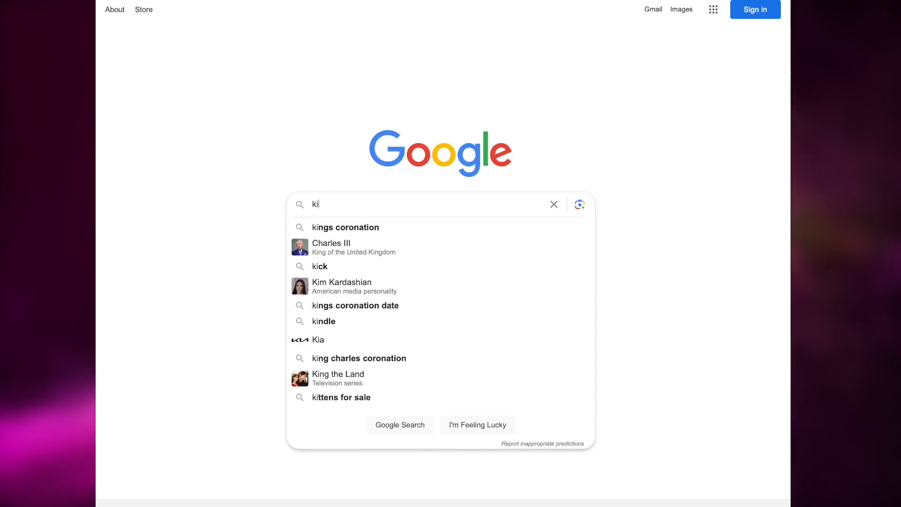
pyautogui.write('lohearts')
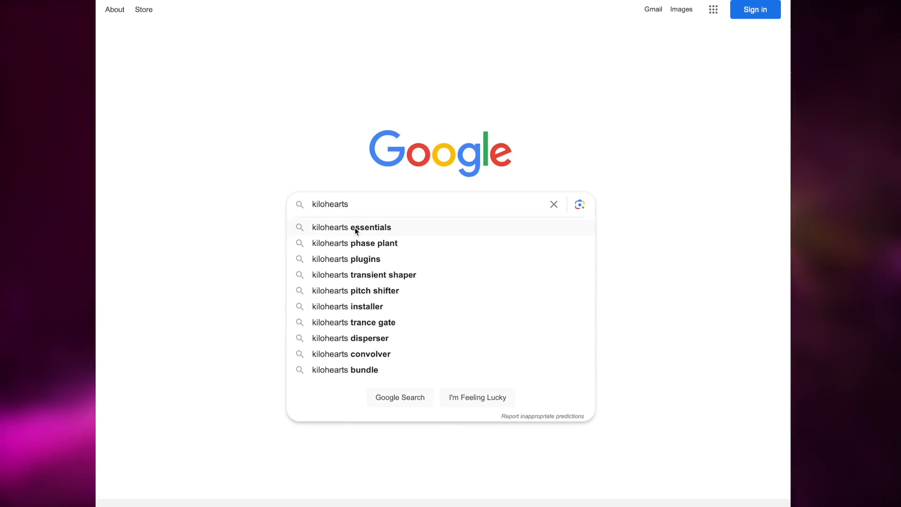
pyautogui.click(355, 227)
pyautogui.click(300, 128)
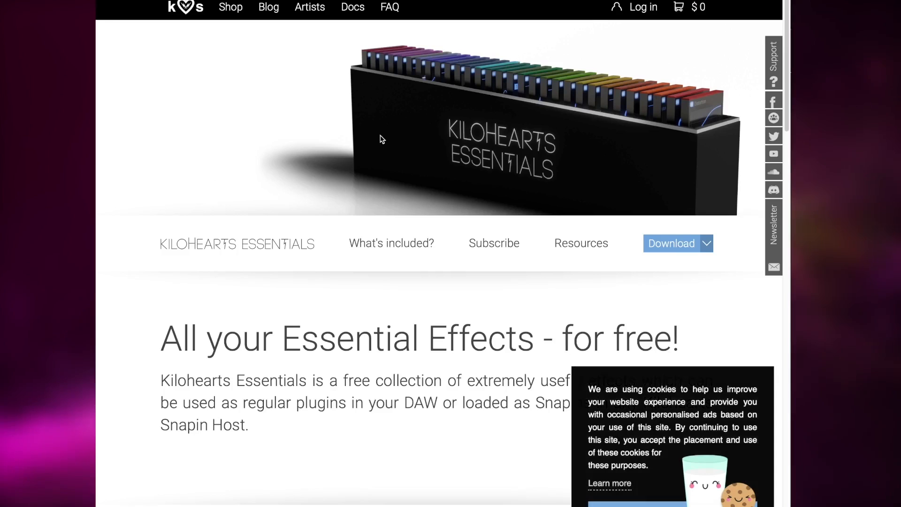
# Step: Review the effects included in Kilohearts Essentials and open the installer request form for the free plugin bundle
pyautogui.scroll(-8, 389, 303)
pyautogui.scroll(-7, 390, 303)
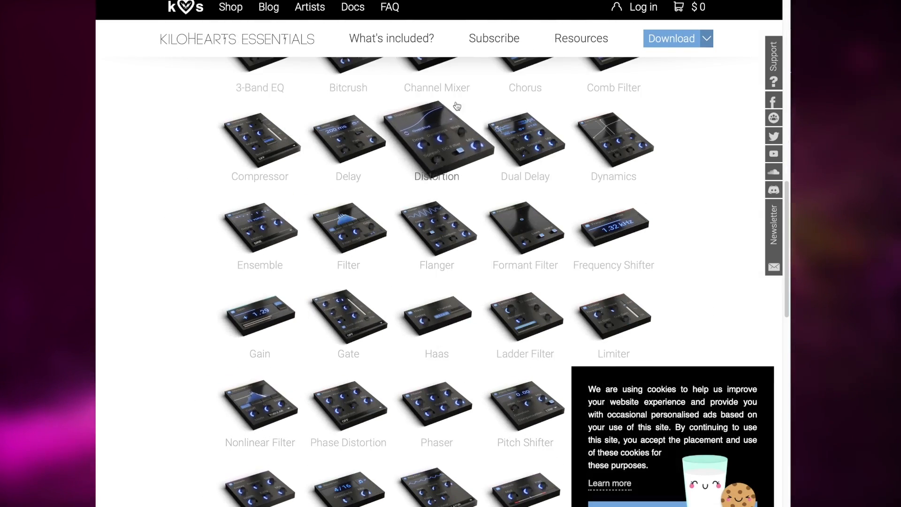
pyautogui.scroll(3, 482, 210)
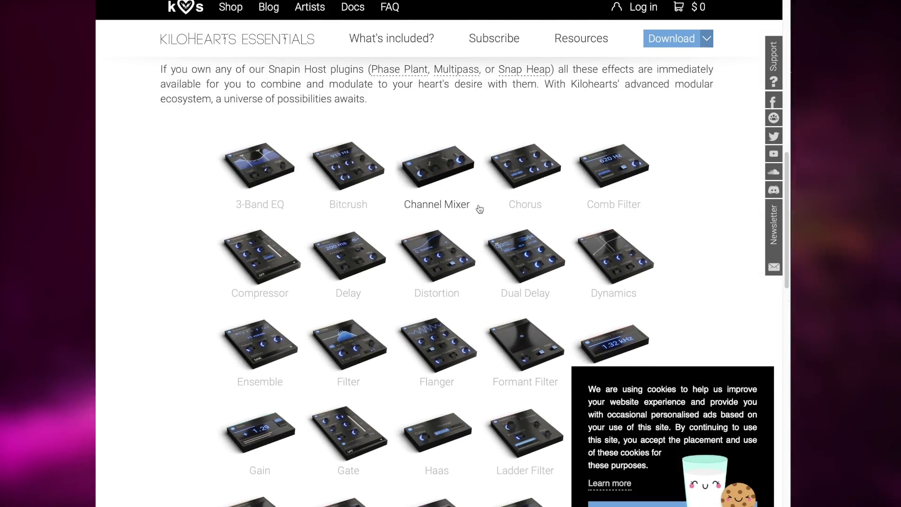
pyautogui.scroll(10, 633, 134)
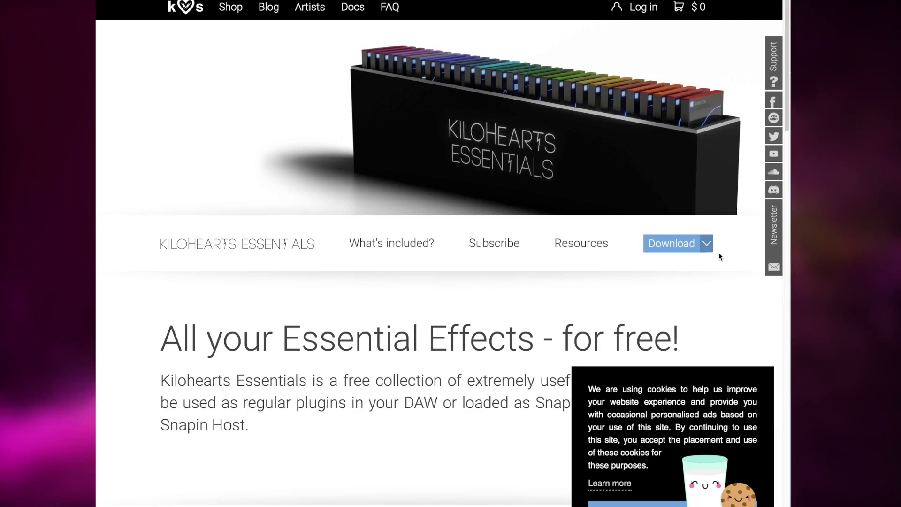
pyautogui.click(672, 245)
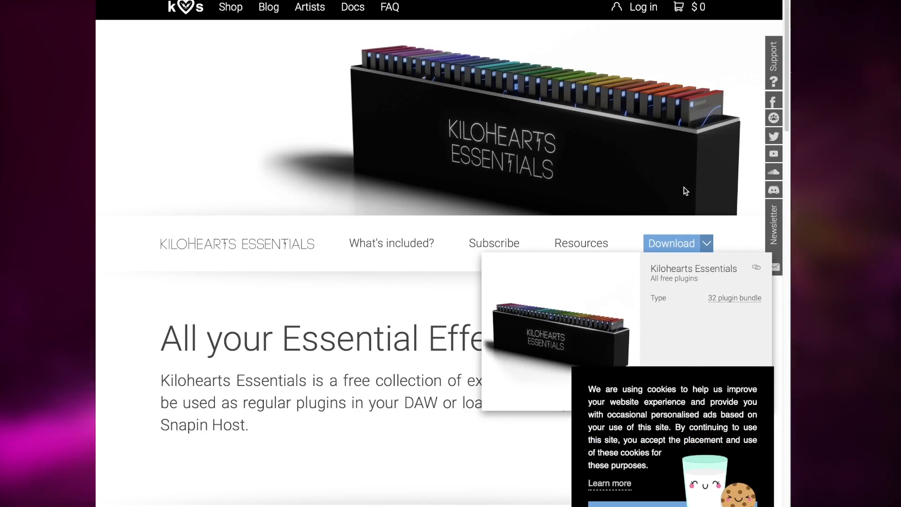
pyautogui.scroll(-2, 685, 322)
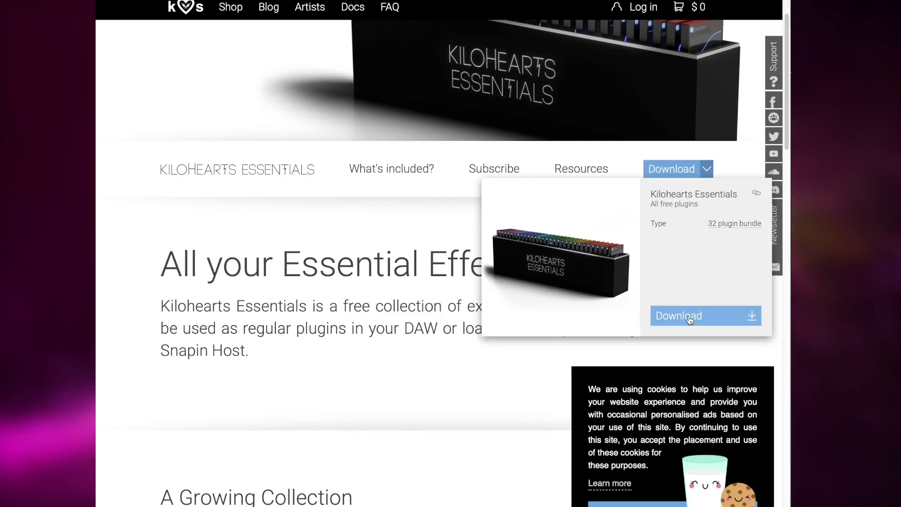
pyautogui.click(688, 323)
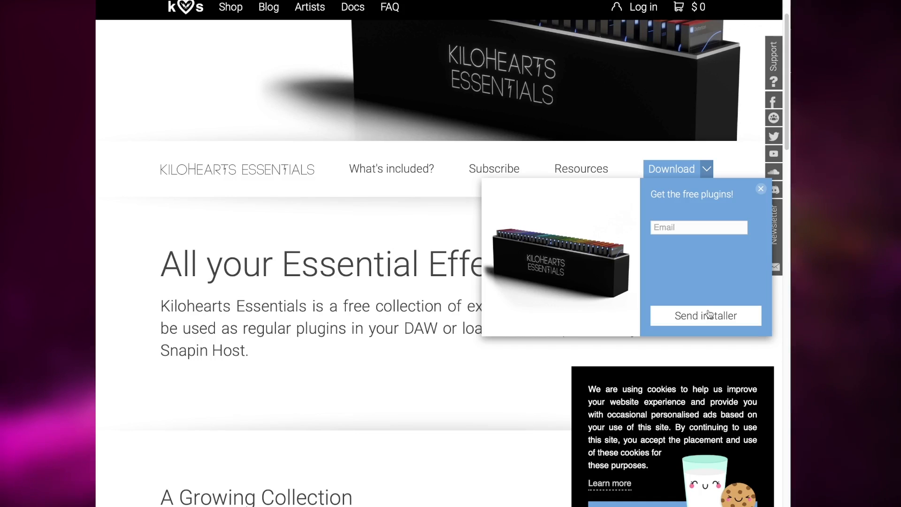
# Step: Search the web for "nova eq" and open the TDR Nova page on the Tokyo Dawn Records site
pyautogui.click(428, 230)
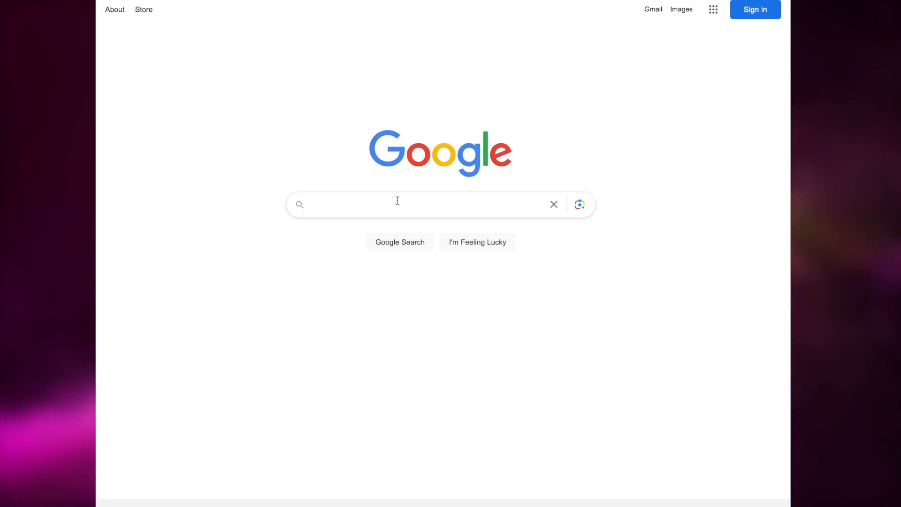
pyautogui.click(397, 201)
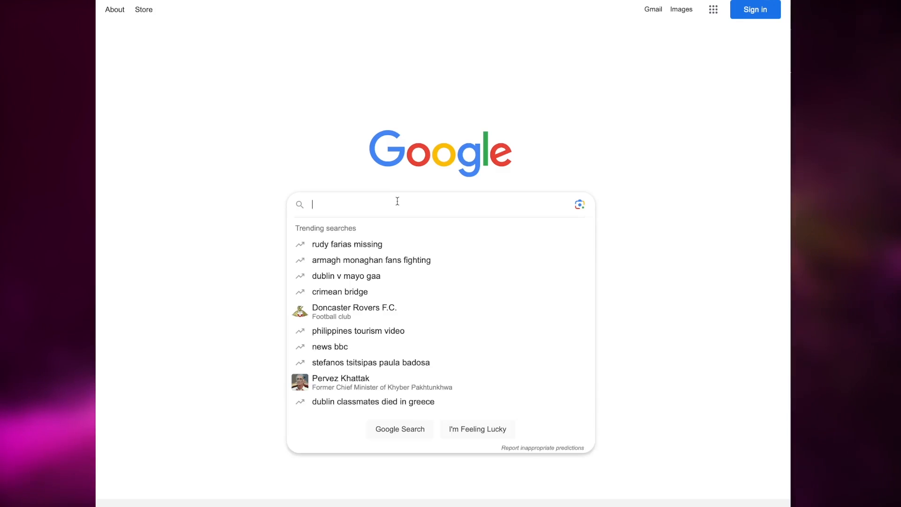
pyautogui.write('nova eq')
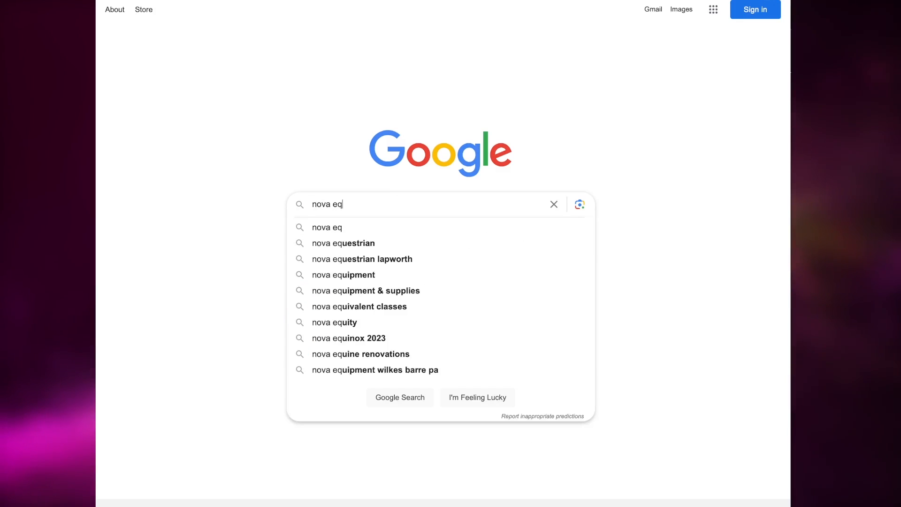
pyautogui.click(393, 229)
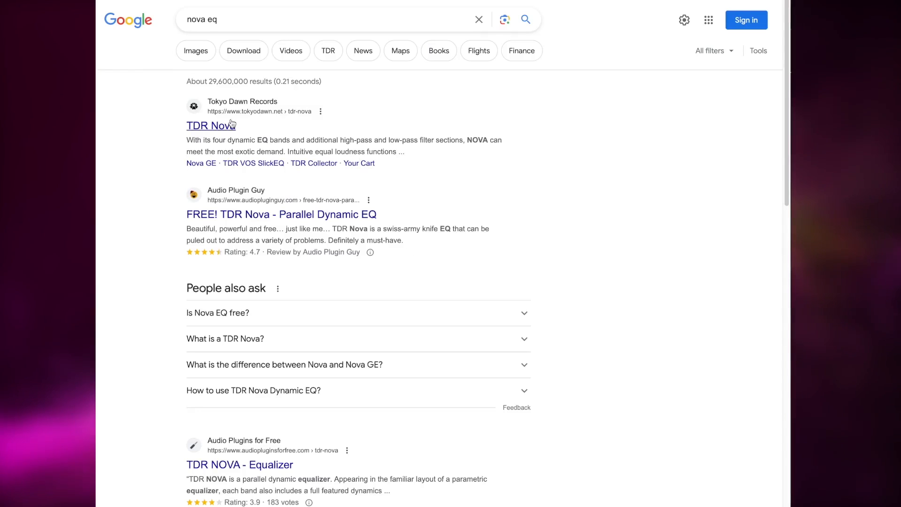
pyautogui.click(195, 127)
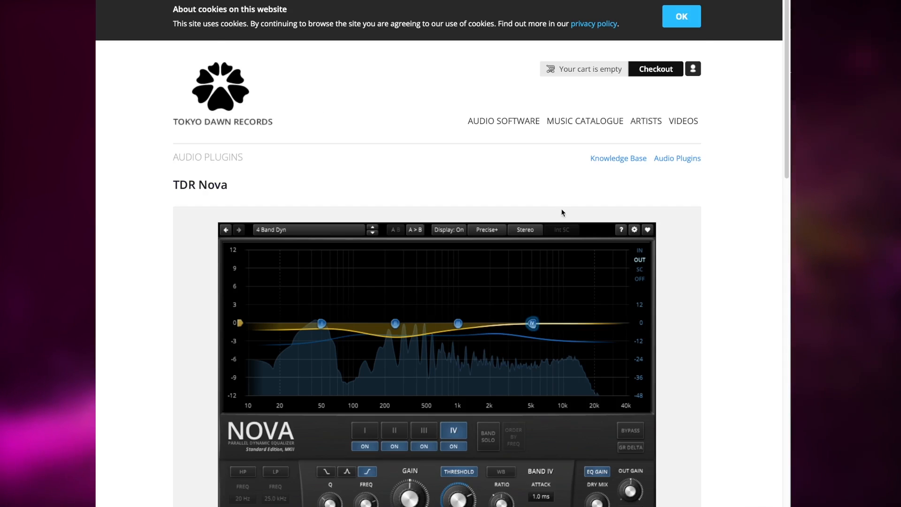
# Step: Download the Mac Package of TDR Nova, accepting the freeware license agreement
pyautogui.scroll(-6, 561, 219)
pyautogui.scroll(-1, 561, 219)
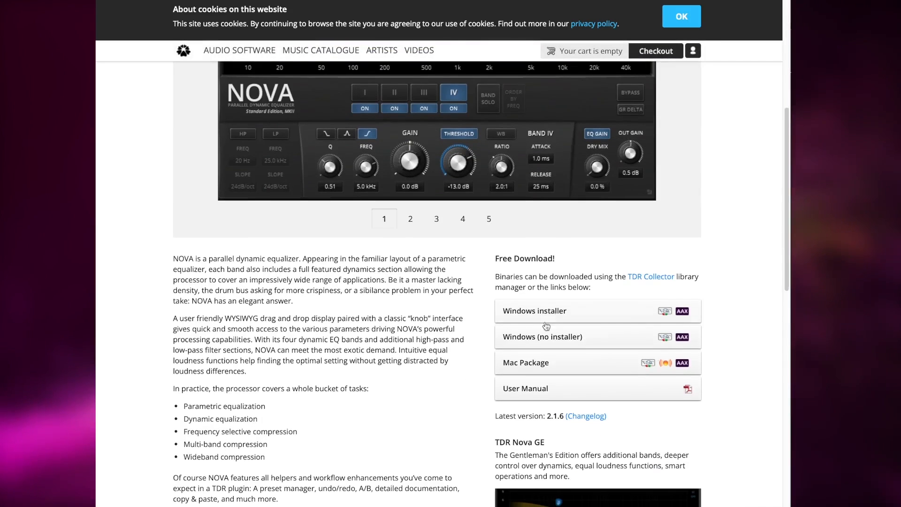
pyautogui.click(541, 364)
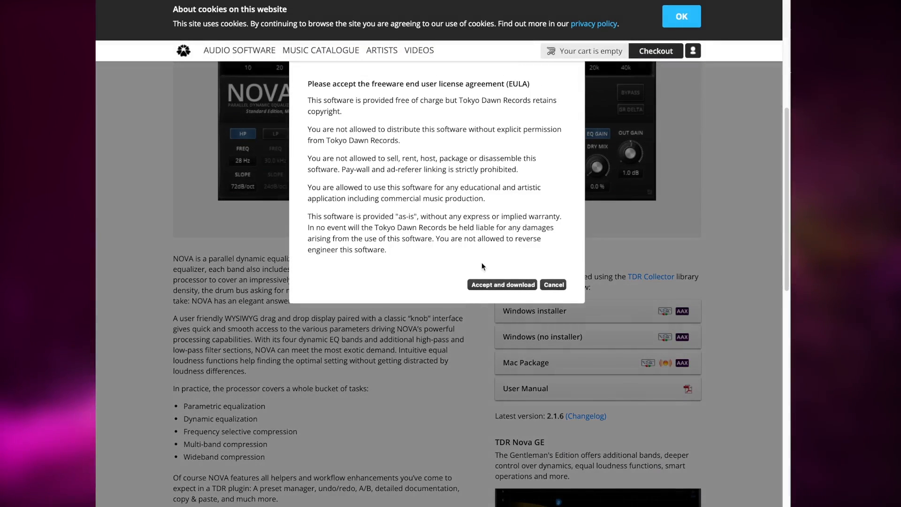
pyautogui.click(502, 285)
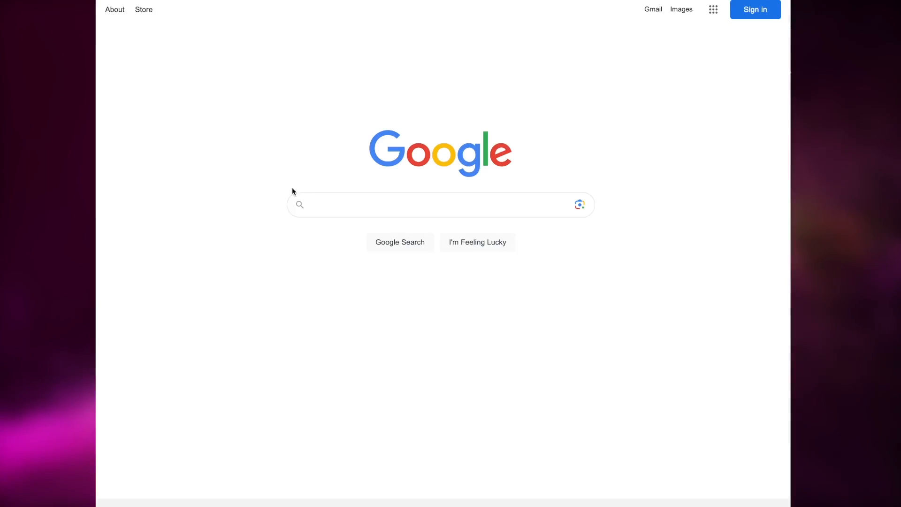
# Step: Search the web for "flux mini 2" and request the free download from its product page
pyautogui.click(334, 203)
pyautogui.write('fl')
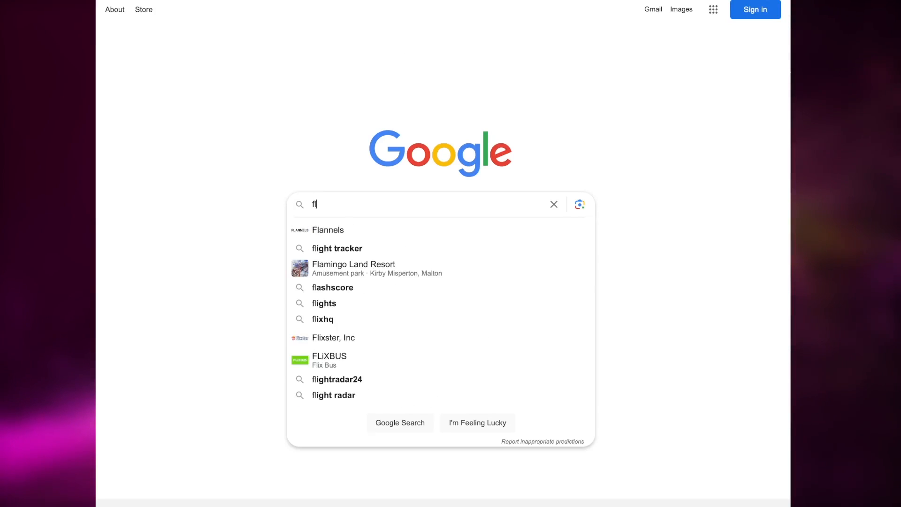
pyautogui.write('ux mini 2')
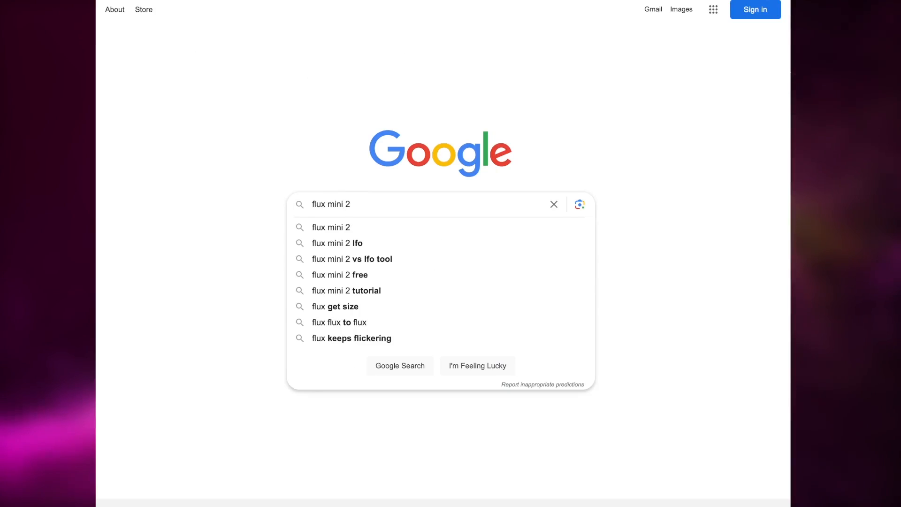
pyautogui.press('Return')
pyautogui.click(231, 125)
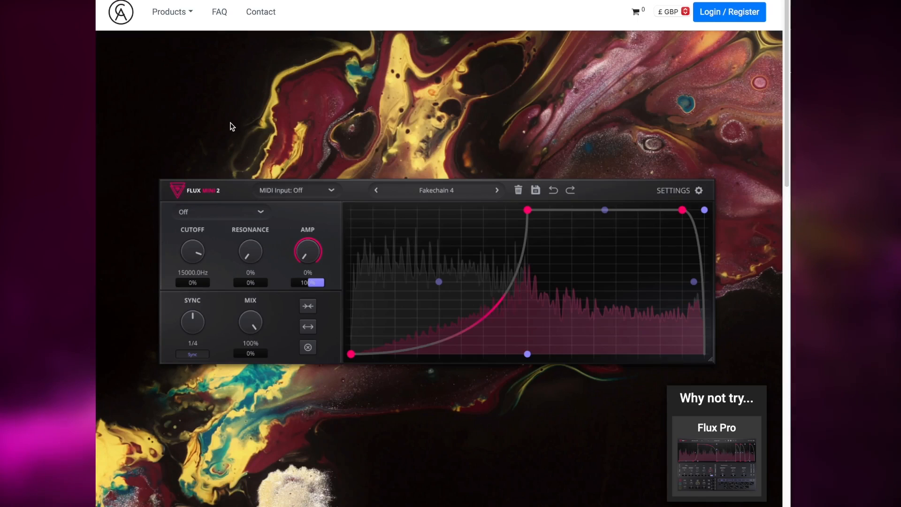
pyautogui.scroll(-4, 570, 230)
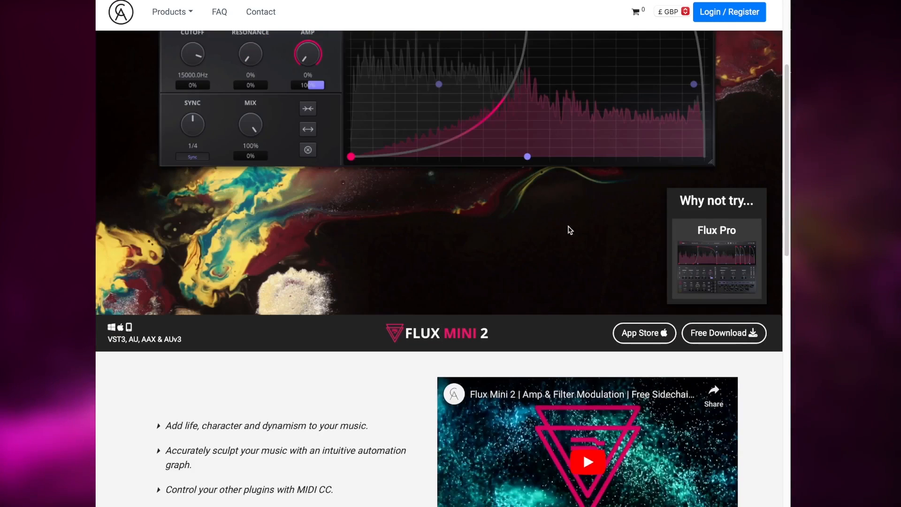
pyautogui.click(714, 327)
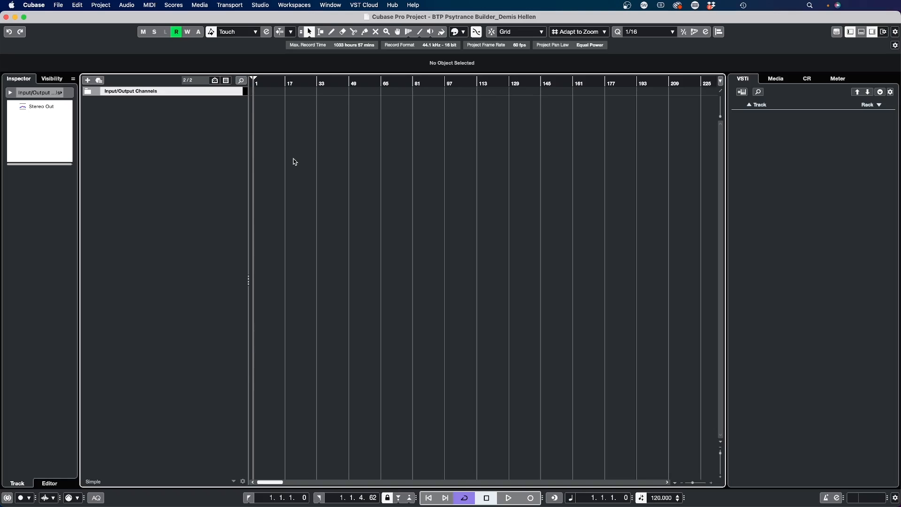
# Step: In the Cubase project, add a sampler track named Kick and set its track colour to red
pyautogui.rightClick(196, 143)
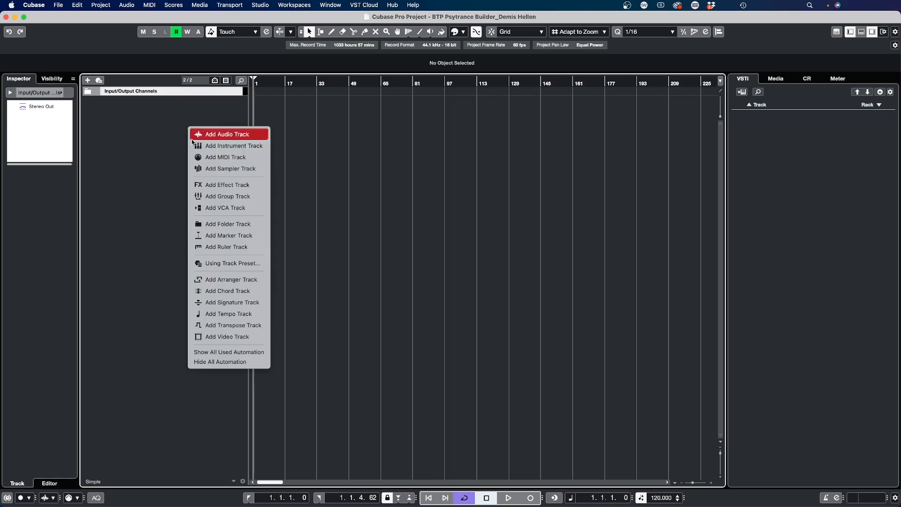
pyautogui.click(214, 169)
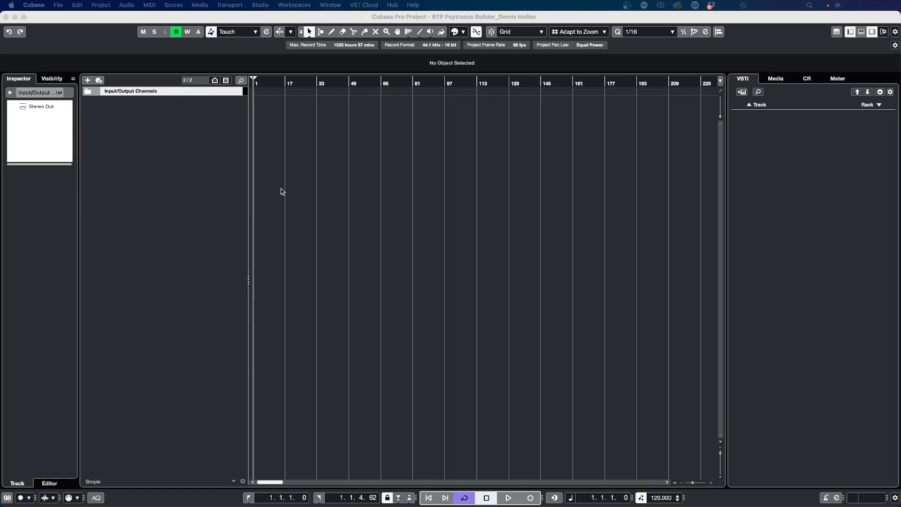
pyautogui.press('Return')
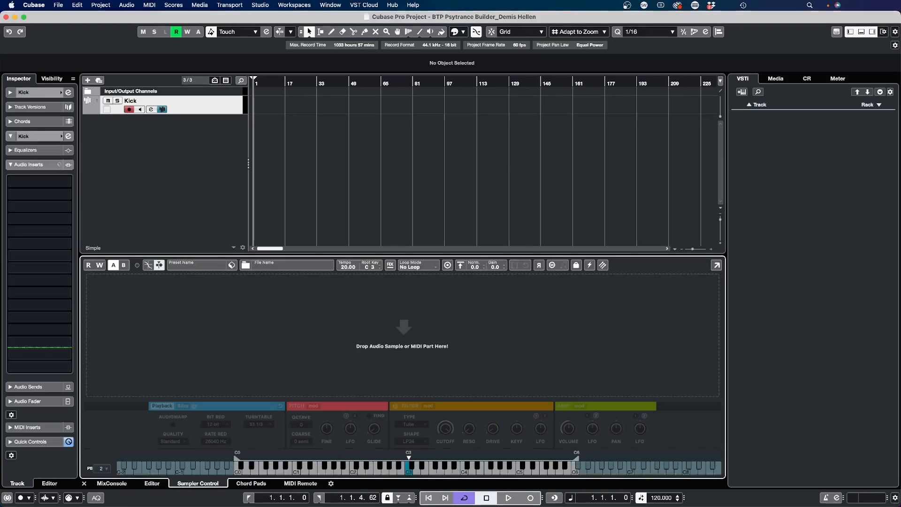
pyautogui.click(97, 105)
pyautogui.click(92, 133)
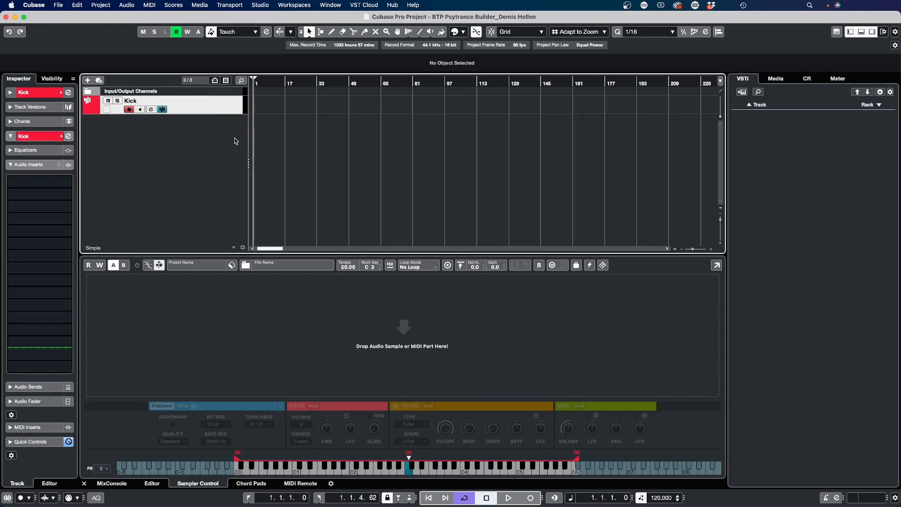
# Step: Switch to Finder and load Psy H Kick [DH].wav from the Samples folder of BTP Psy Trance Assets into the Kick track's sampler
pyautogui.press('super+Tab')
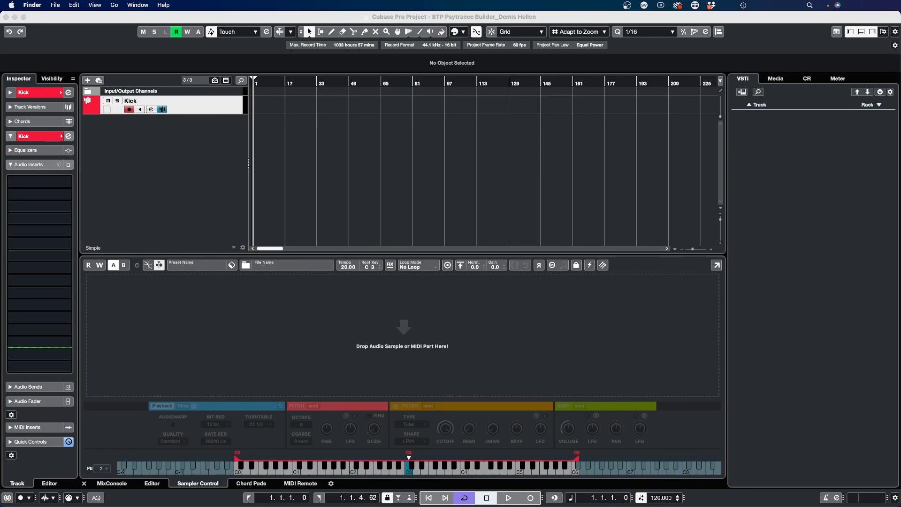
pyautogui.moveTo(900, 165); pyautogui.dragTo(612, 88)
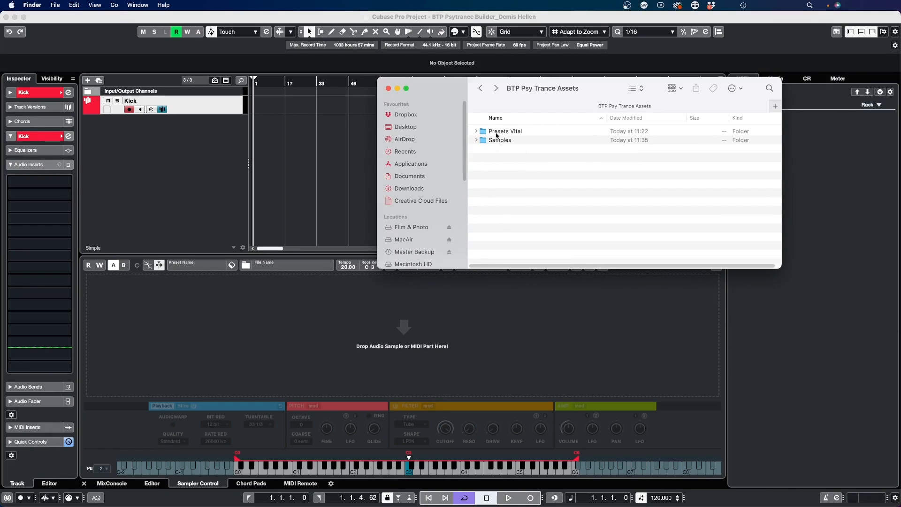
pyautogui.click(476, 140)
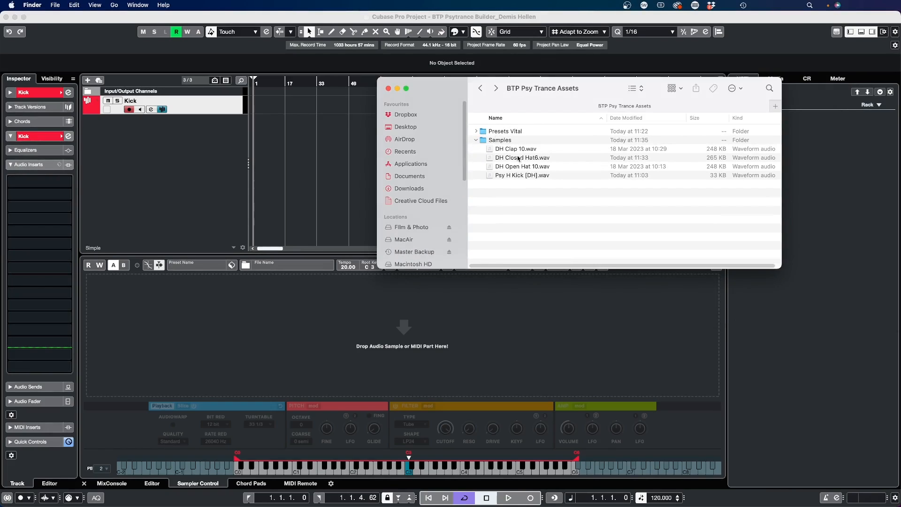
pyautogui.click(505, 177)
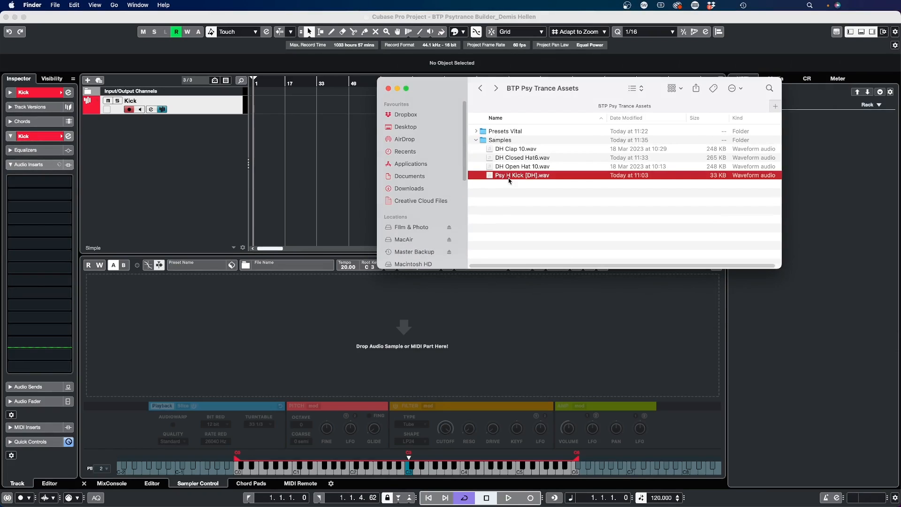
pyautogui.moveTo(511, 178); pyautogui.dragTo(363, 359)
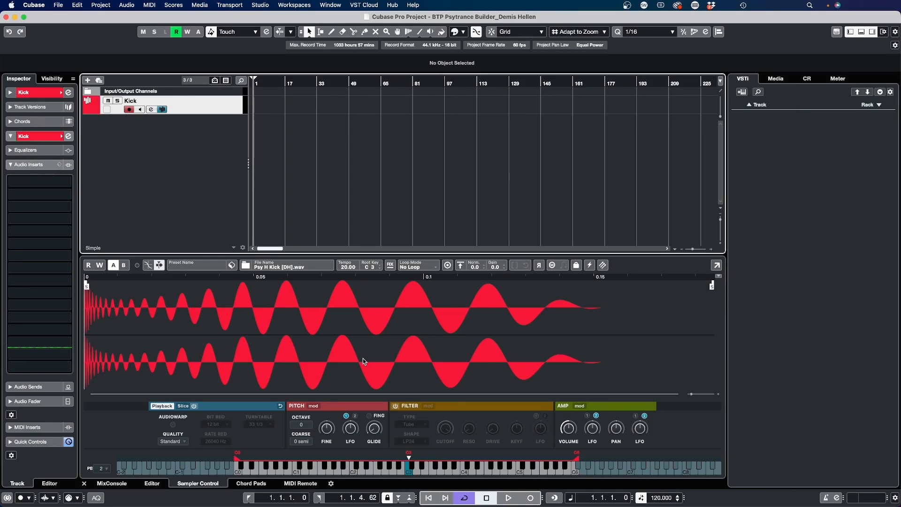
# Step: Audition the loaded kick sample several times at its root key C3
pyautogui.click(409, 471)
pyautogui.click(408, 471)
pyautogui.click(409, 470)
pyautogui.click(409, 470)
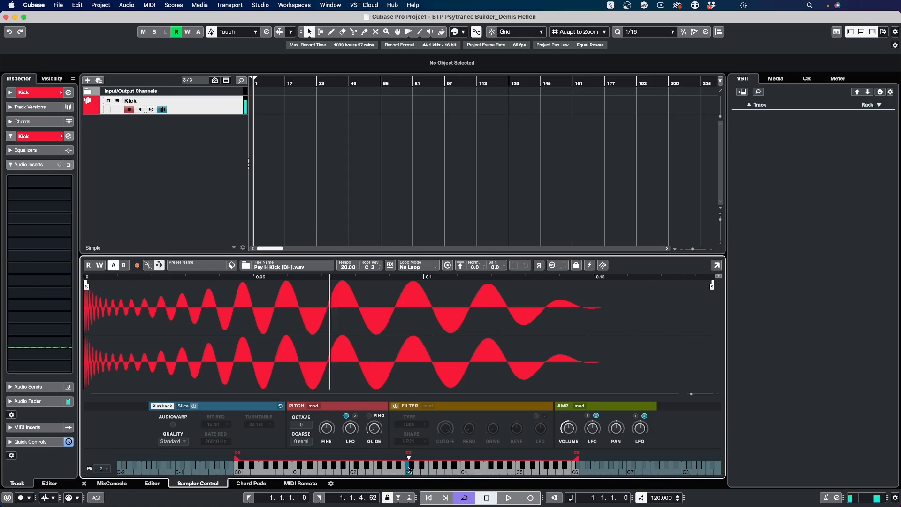
pyautogui.click(409, 470)
pyautogui.click(409, 469)
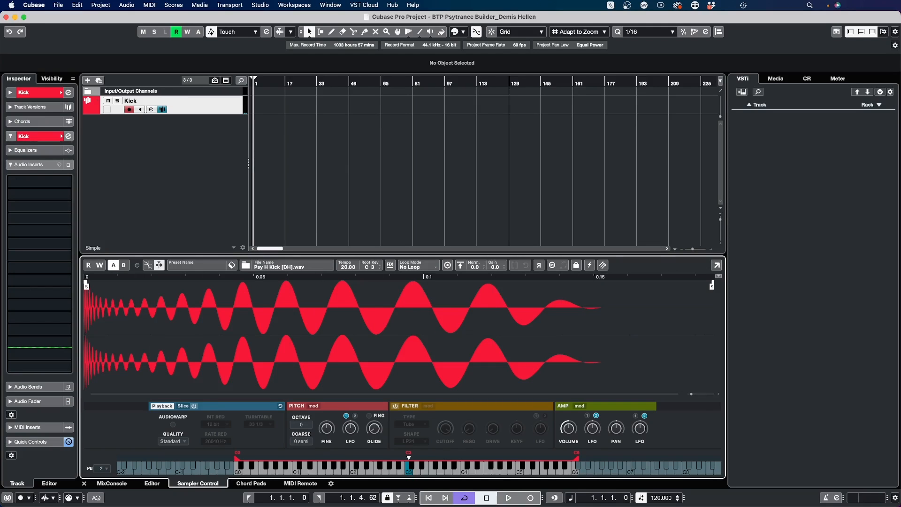
# Step: In the MixConsole, set the Kick channel's pre gain to -9 dB and return to the project window
pyautogui.moveTo(900, 19); pyautogui.dragTo(271, 20)
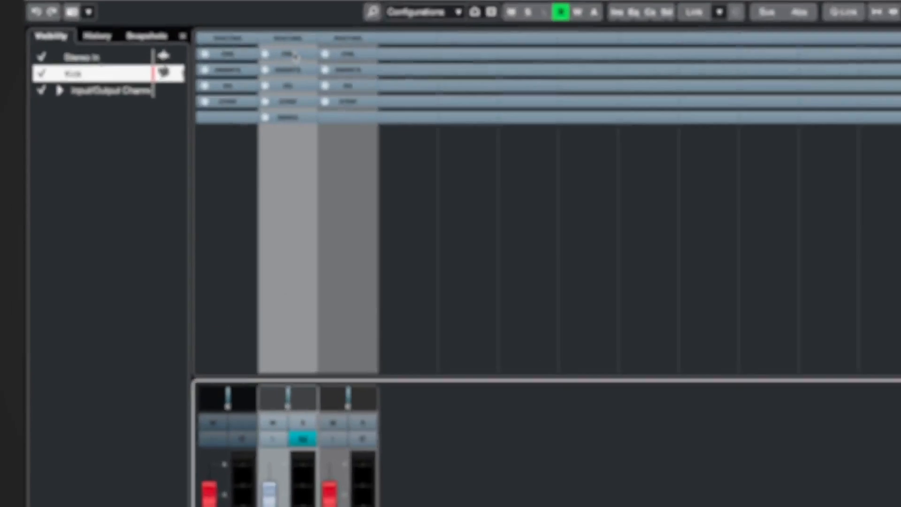
pyautogui.click(295, 56)
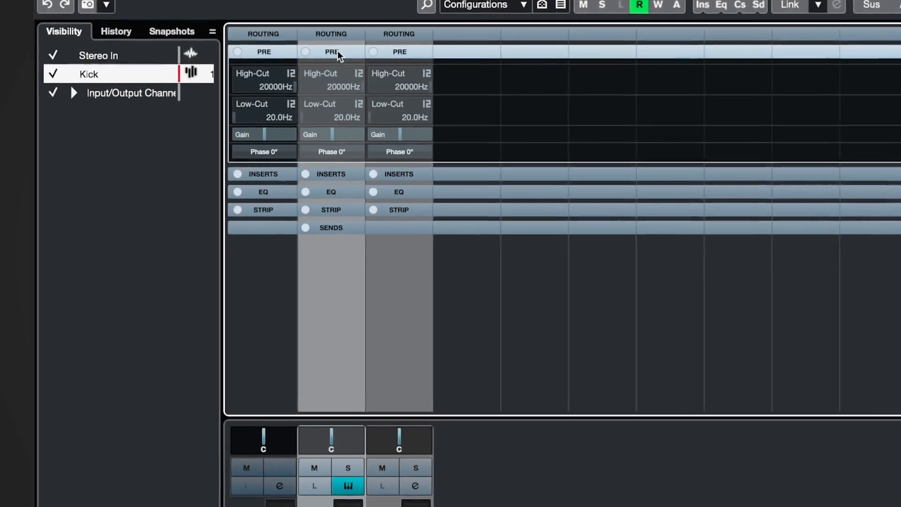
pyautogui.doubleClick(305, 126)
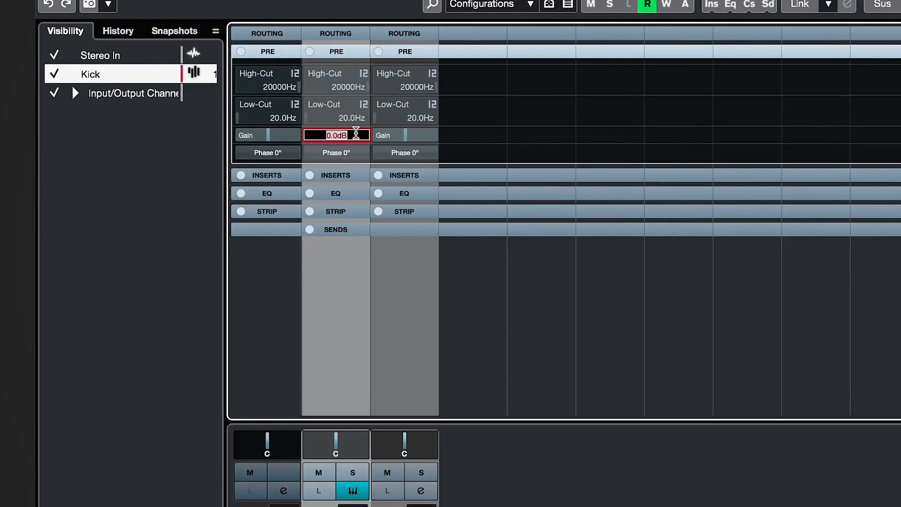
pyautogui.write('-9')
pyautogui.press('Return')
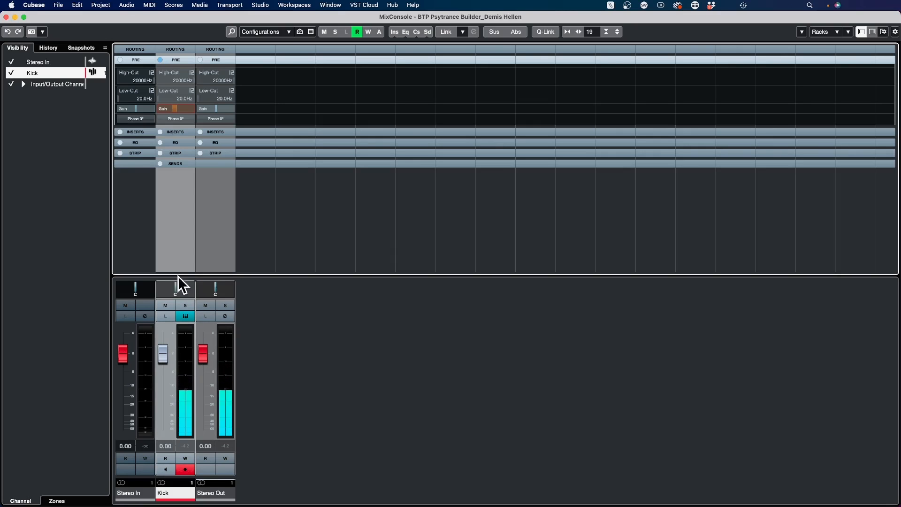
pyautogui.press('F3')
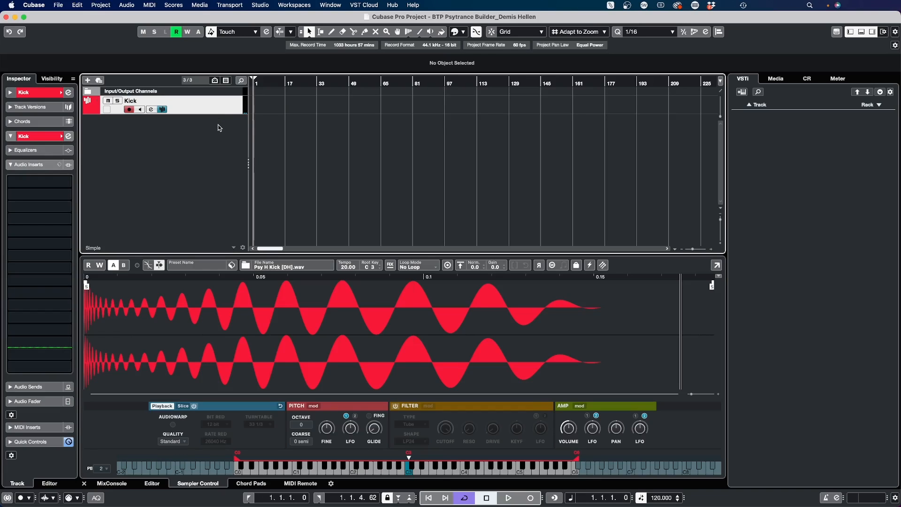
# Step: Add an instrument track that uses the Vital synth
pyautogui.click(742, 92)
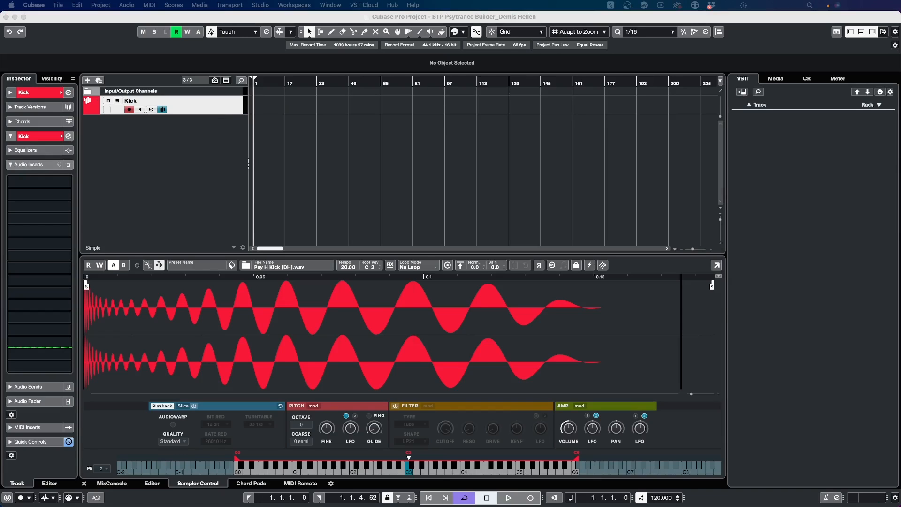
pyautogui.click(398, 170)
pyautogui.write('v')
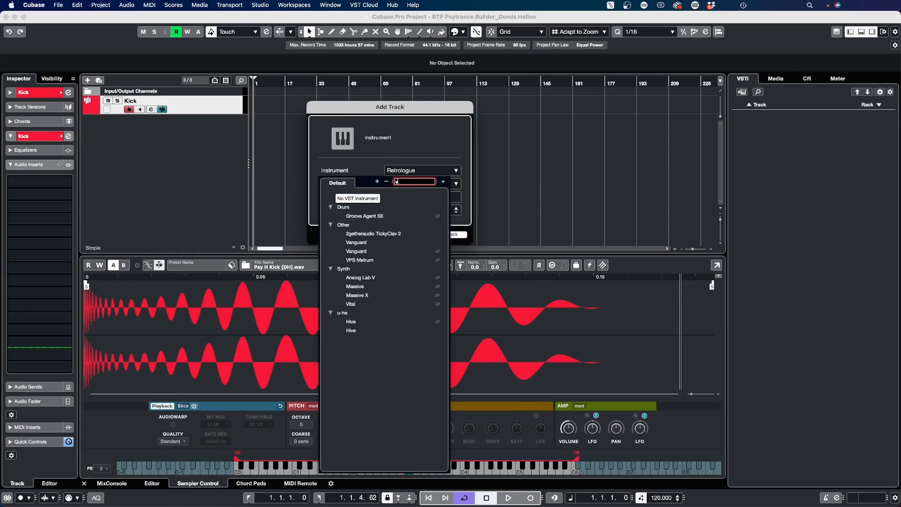
pyautogui.write('ital')
pyautogui.click(353, 208)
pyautogui.click(457, 234)
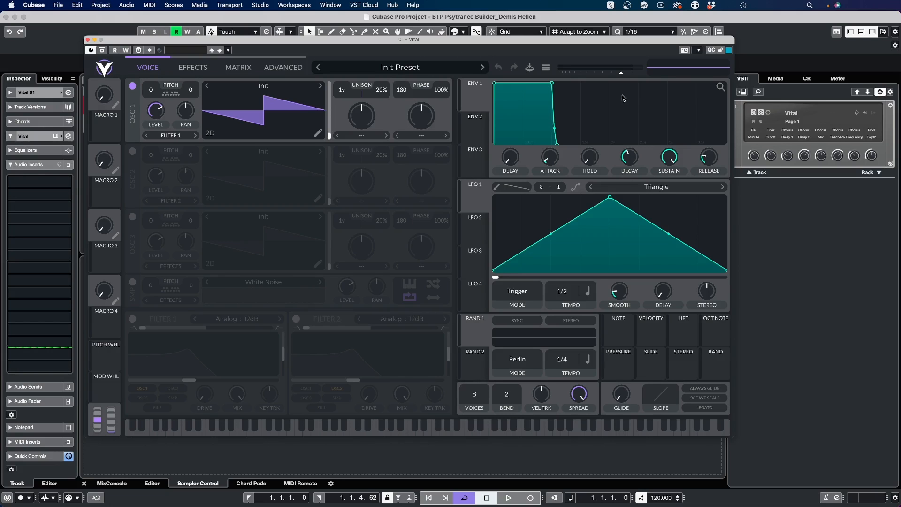
# Step: Load the external preset Psy Craze [DH].vital into Vital from Presets Vital in the Desktop folder BTP Psy Trance Assets, then close the plugin window
pyautogui.click(545, 68)
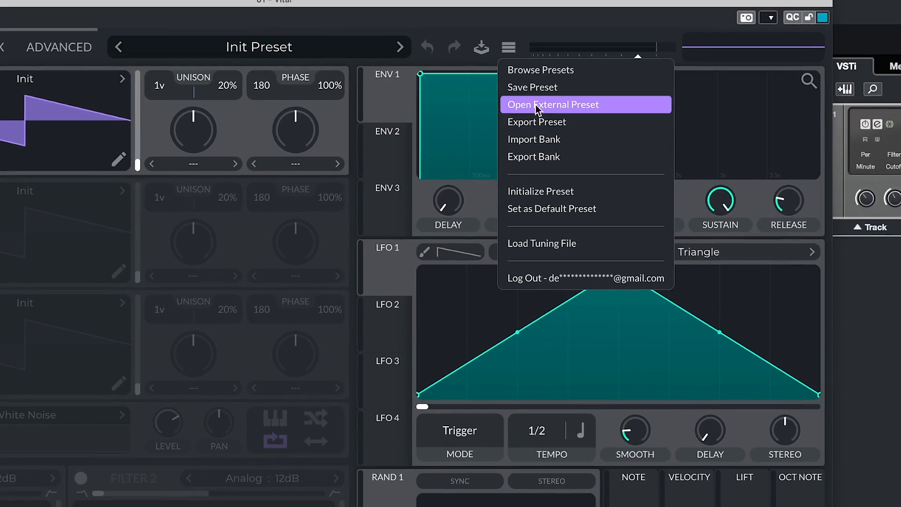
pyautogui.click(550, 105)
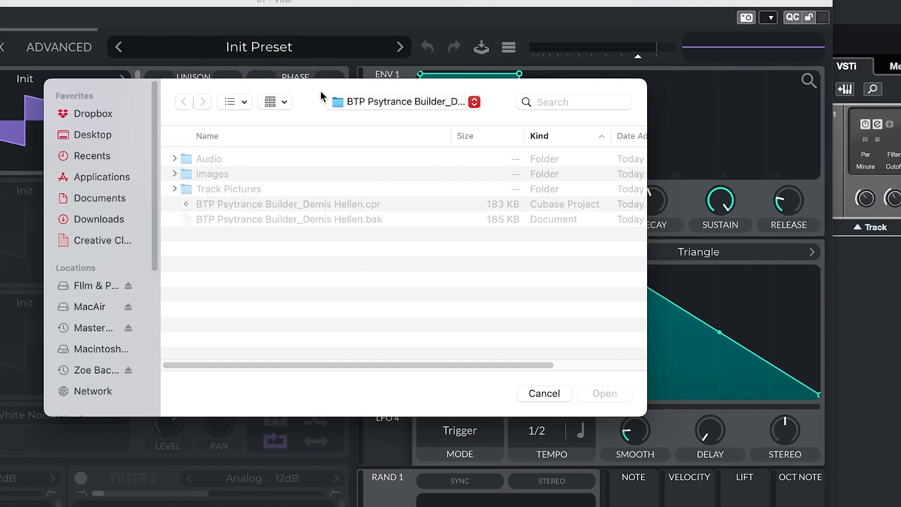
pyautogui.click(88, 135)
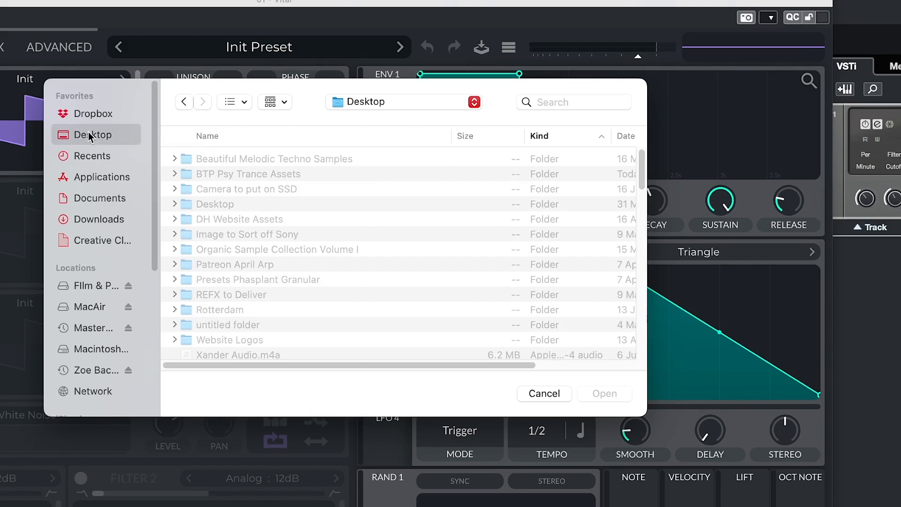
pyautogui.doubleClick(233, 177)
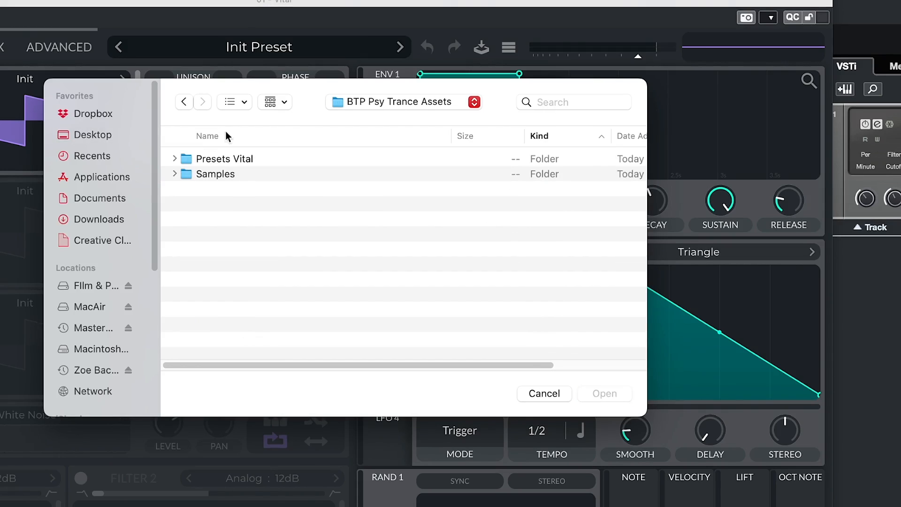
pyautogui.click(174, 159)
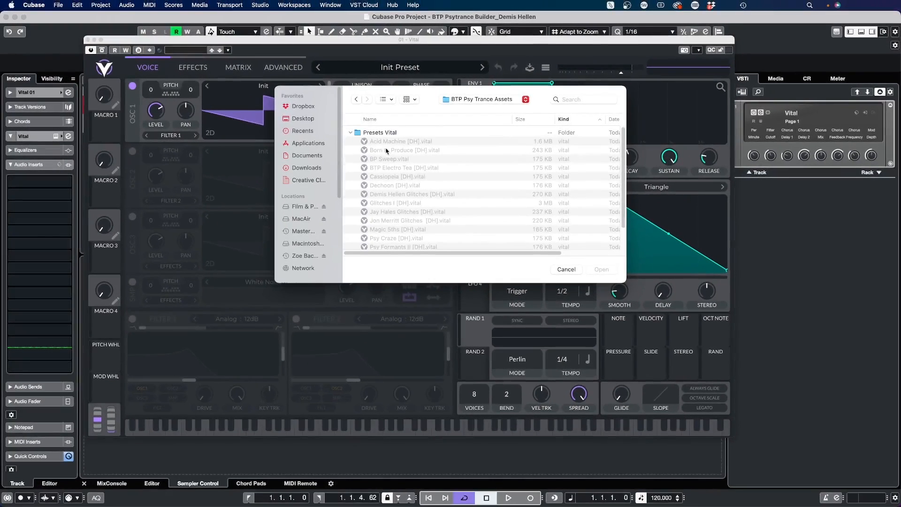
pyautogui.doubleClick(380, 133)
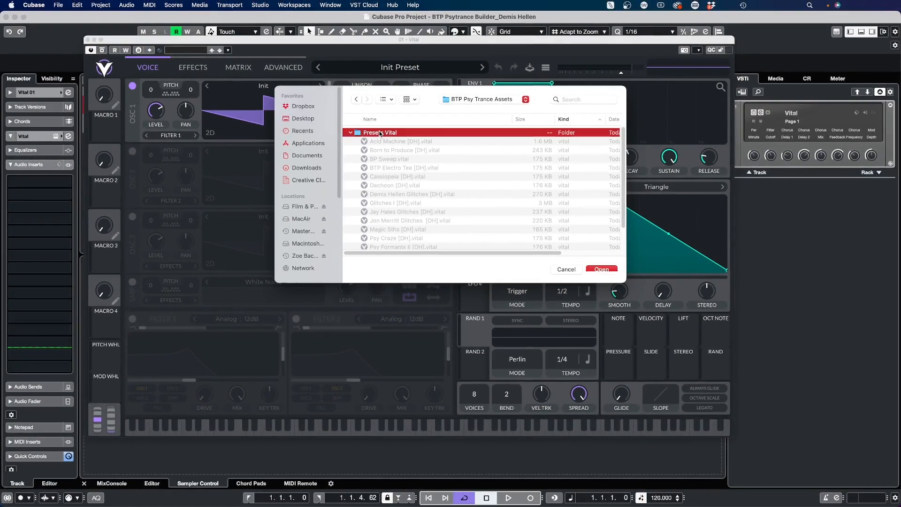
pyautogui.scroll(-1, 382, 202)
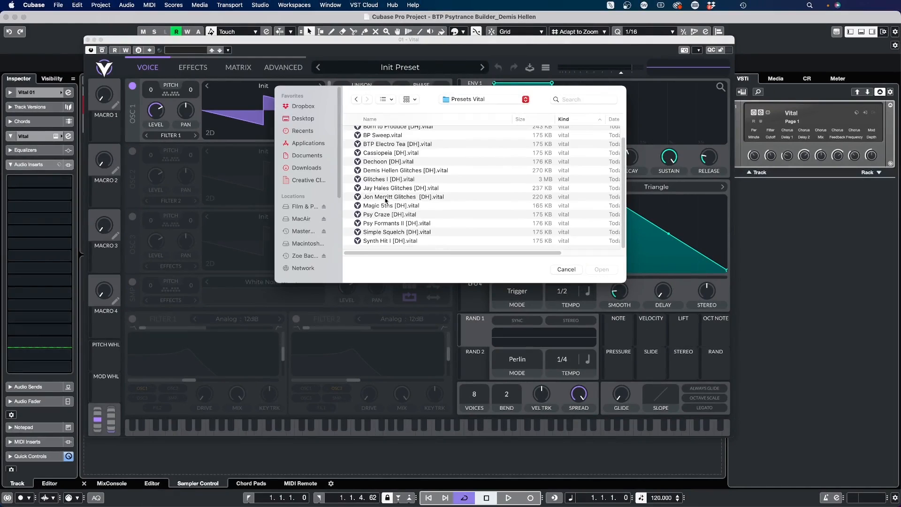
pyautogui.scroll(1, 385, 200)
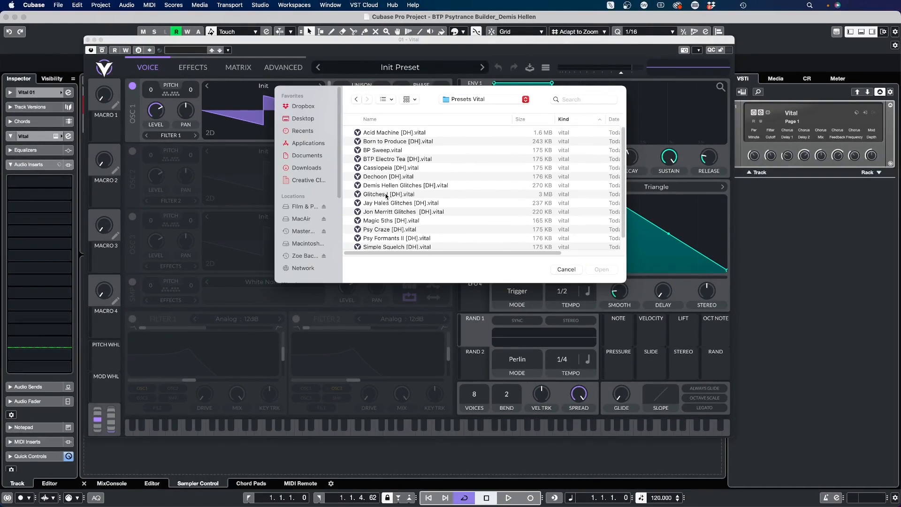
pyautogui.scroll(-1, 412, 240)
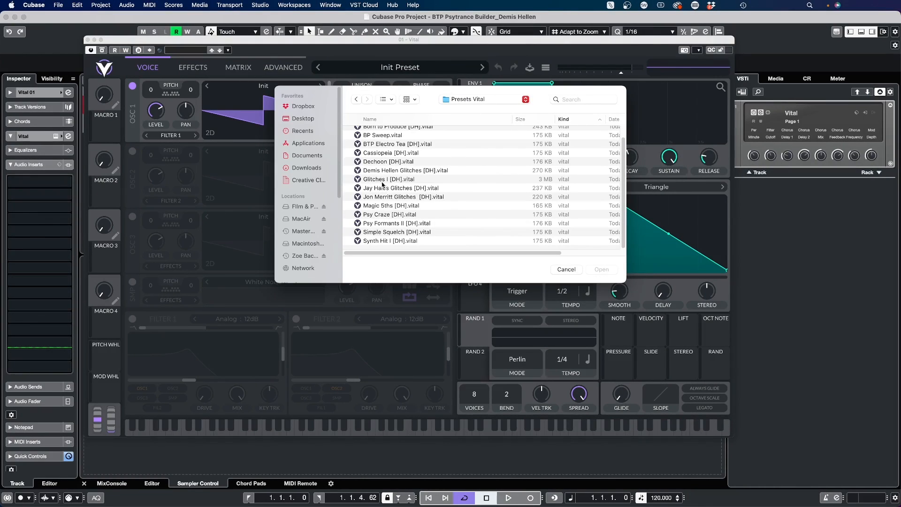
pyautogui.scroll(1, 382, 169)
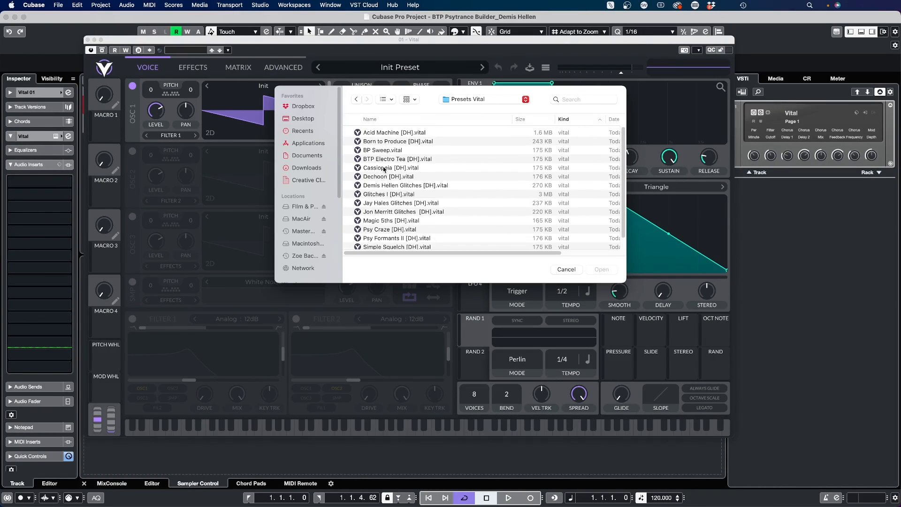
pyautogui.click(379, 230)
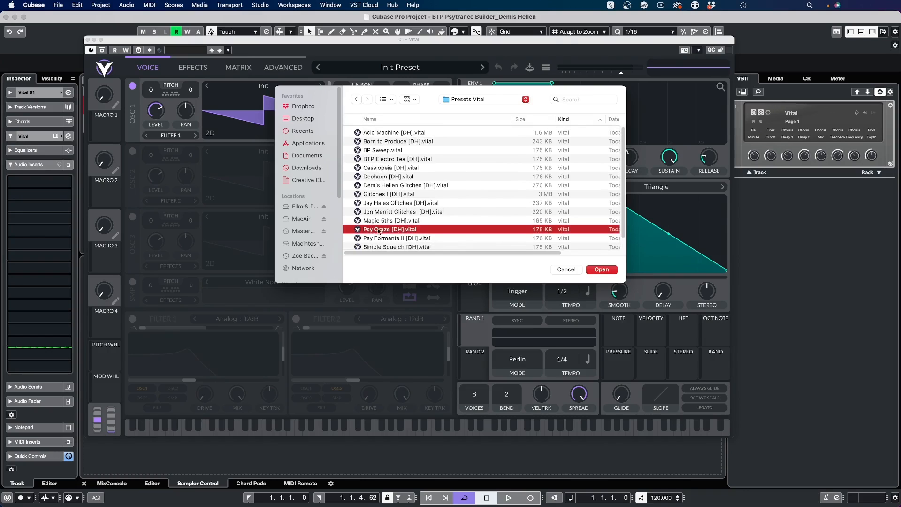
pyautogui.click(601, 270)
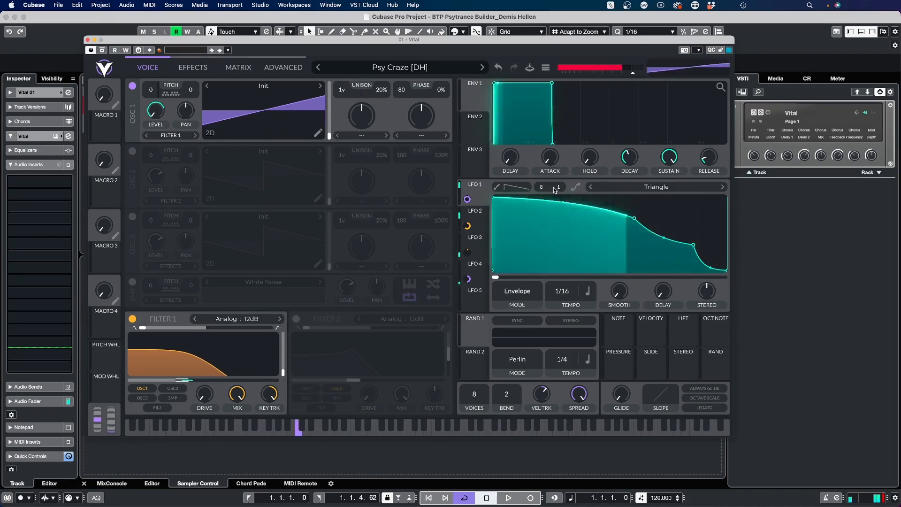
pyautogui.click(87, 40)
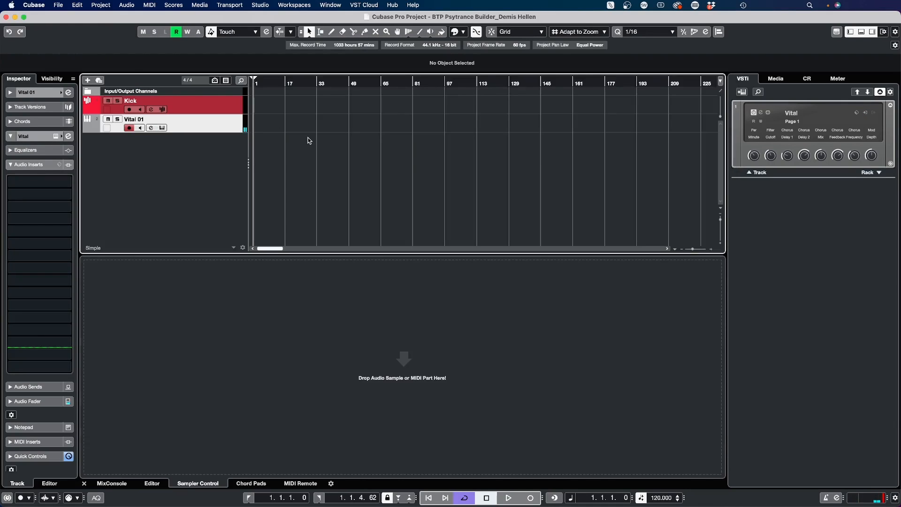
# Step: In the MixConsole, set the Vital 01 channel's pre gain to -9 dB and close the mixer
pyautogui.press('F3')
pyautogui.doubleClick(229, 107)
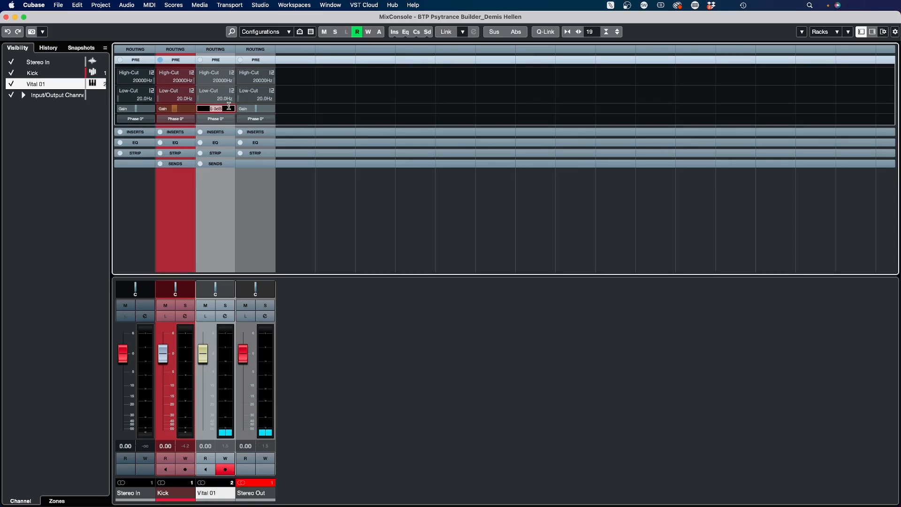
pyautogui.write('-9')
pyautogui.press('Return')
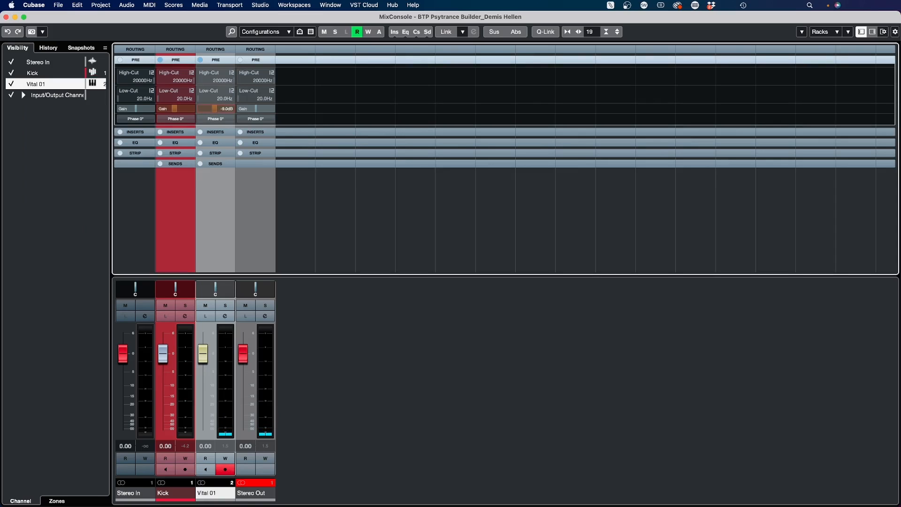
pyautogui.click(6, 17)
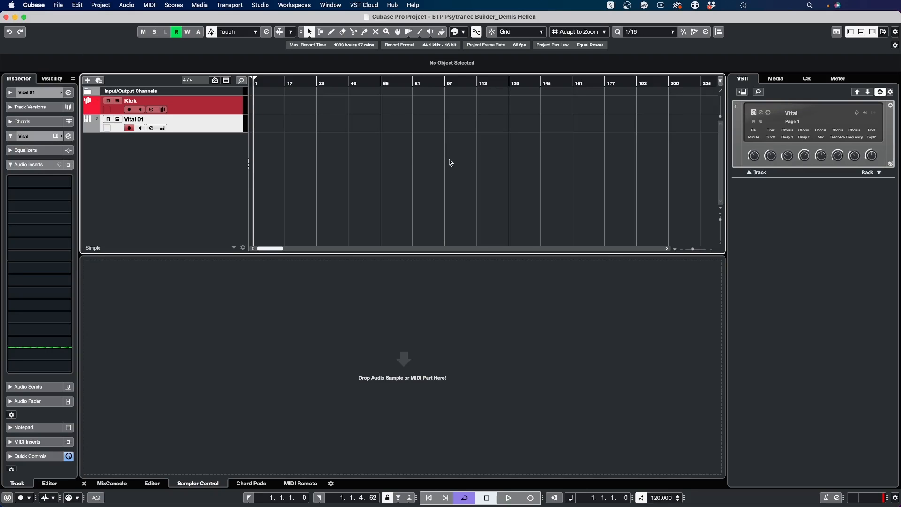
# Step: Rename the Vital 01 track as Bass and set its track colour to orange
pyautogui.doubleClick(131, 120)
pyautogui.write('Bass')
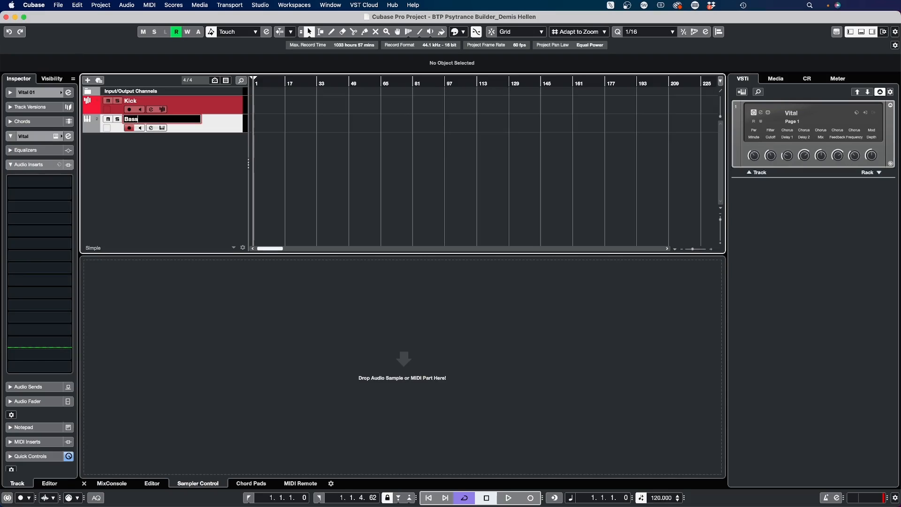
pyautogui.press('Return')
pyautogui.click(99, 122)
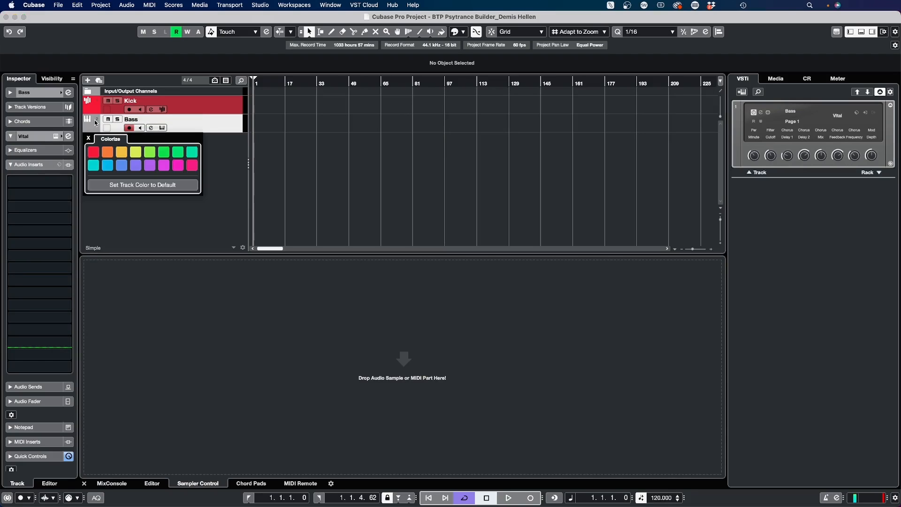
pyautogui.click(106, 153)
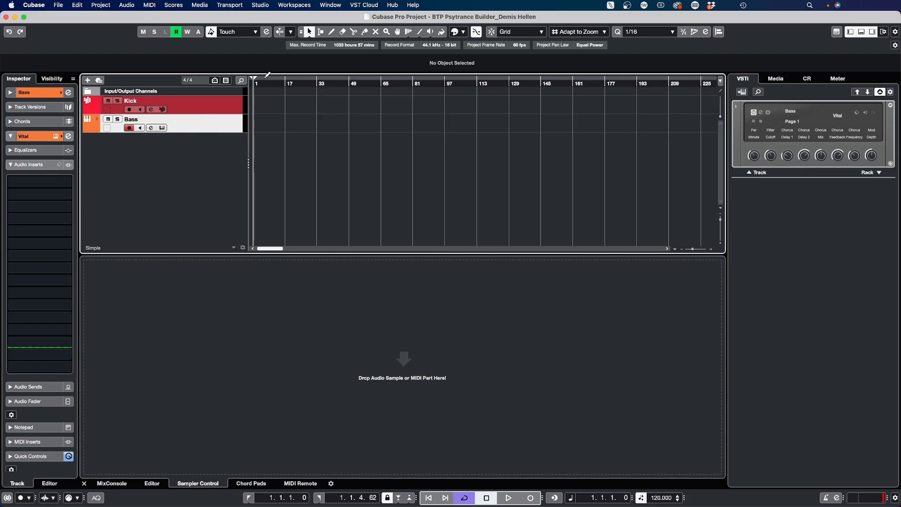
pyautogui.scroll(10, 267, 74)
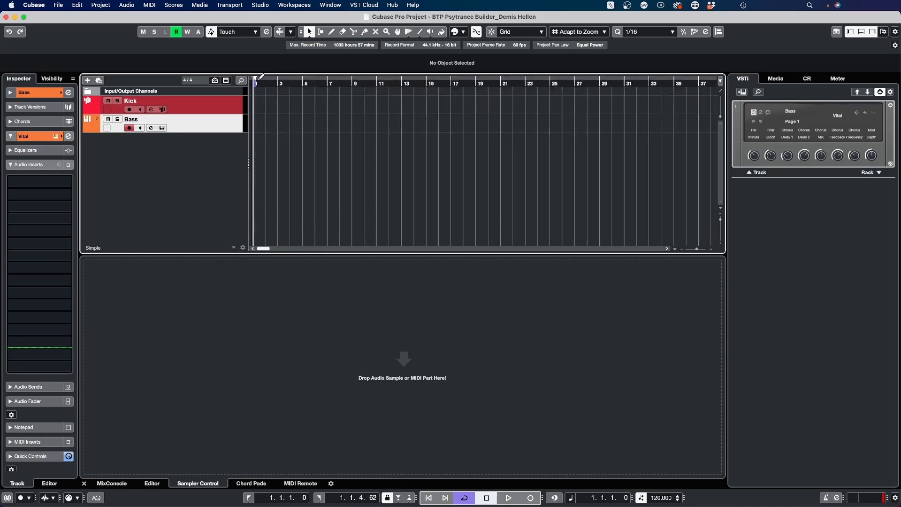
# Step: Set the cycle range to bar 1 and create a one-bar MIDI part on the Kick track, opened in the Key Editor
pyautogui.moveTo(259, 78); pyautogui.dragTo(275, 78)
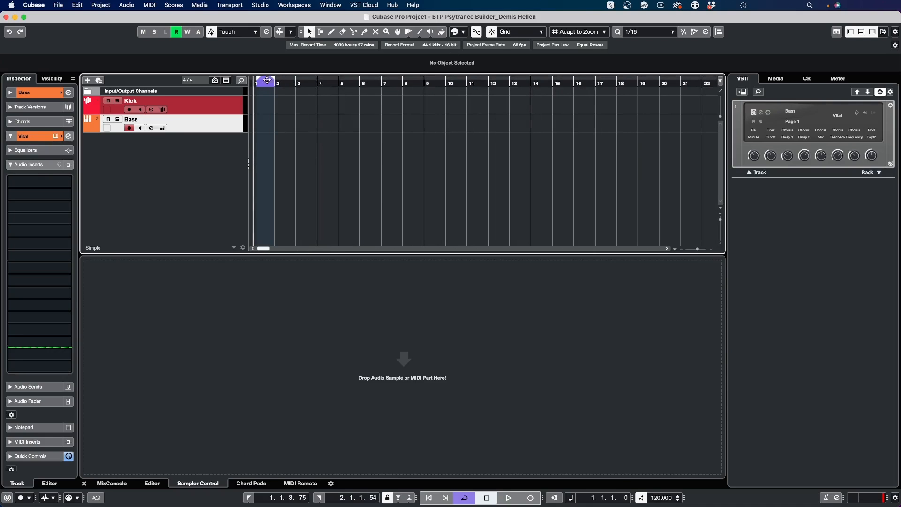
pyautogui.moveTo(261, 83); pyautogui.dragTo(269, 79)
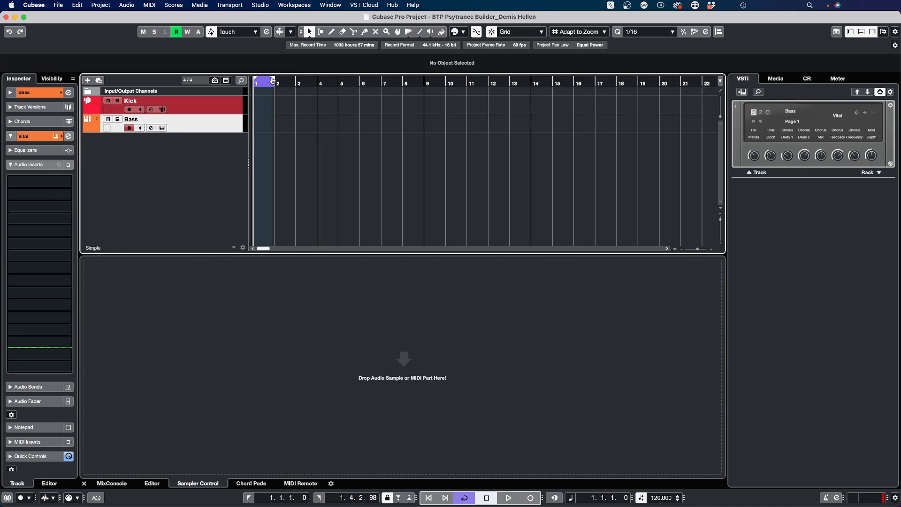
pyautogui.doubleClick(269, 99)
pyautogui.doubleClick(269, 100)
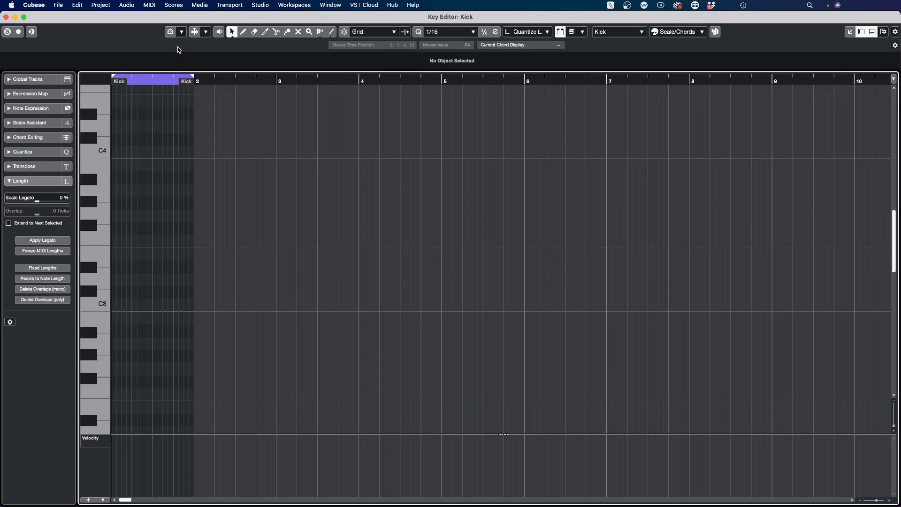
# Step: Draw a 1/16 C3 note on each of the four beats of the Kick part and close the editor
pyautogui.click(331, 32)
pyautogui.scroll(3, 169, 294)
pyautogui.scroll(2, 169, 294)
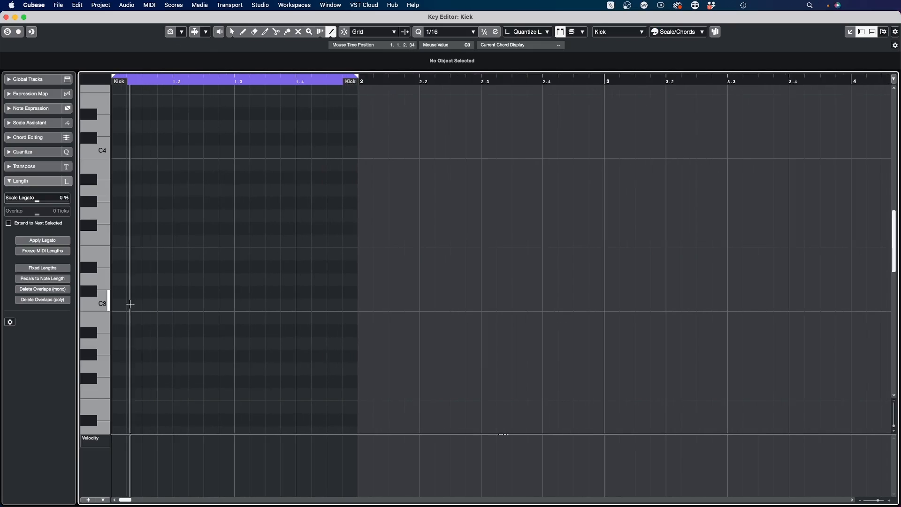
pyautogui.click(120, 305)
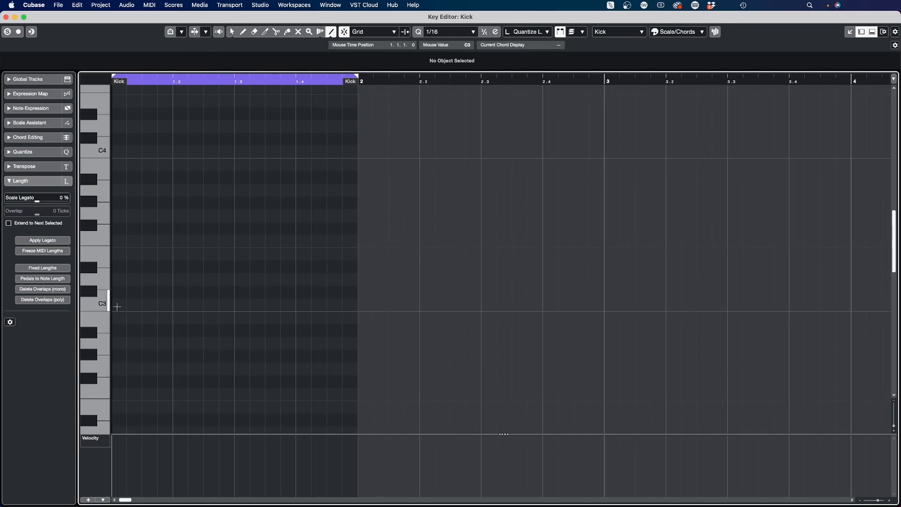
pyautogui.click(181, 306)
pyautogui.click(243, 305)
pyautogui.click(300, 305)
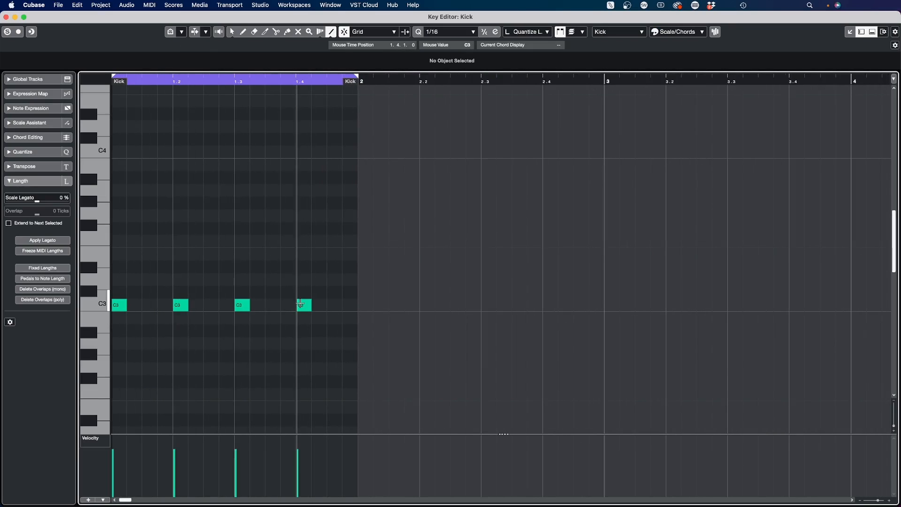
pyautogui.click(231, 31)
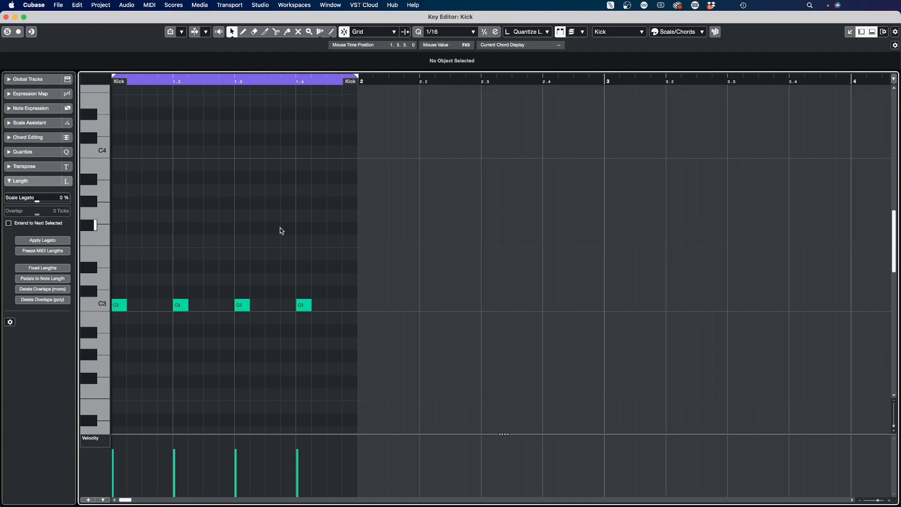
pyautogui.press('Return')
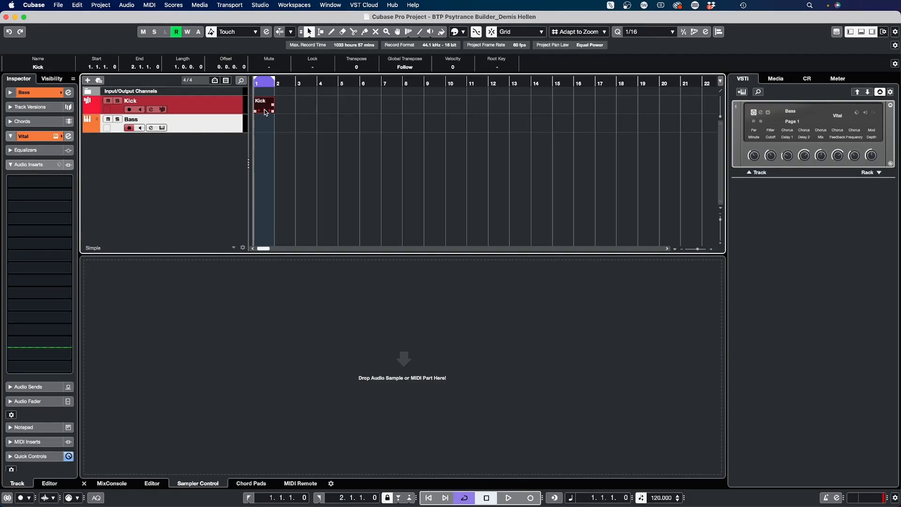
# Step: Copy the Kick part to bar 1 of the Bass track and rename the copy as Bass
pyautogui.moveTo(263, 105); pyautogui.dragTo(263, 124)
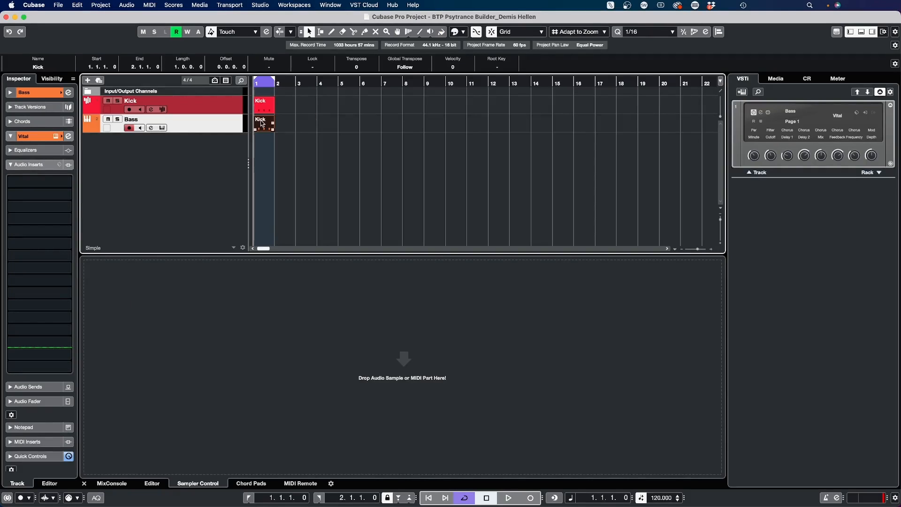
pyautogui.doubleClick(129, 119)
pyautogui.hotkey('shift', 'Return')
pyautogui.click(254, 144)
# Step: In the Bass part, move the notes one sixteenth off the beat and duplicate them to fill three sixteenths after every beat
pyautogui.doubleClick(265, 129)
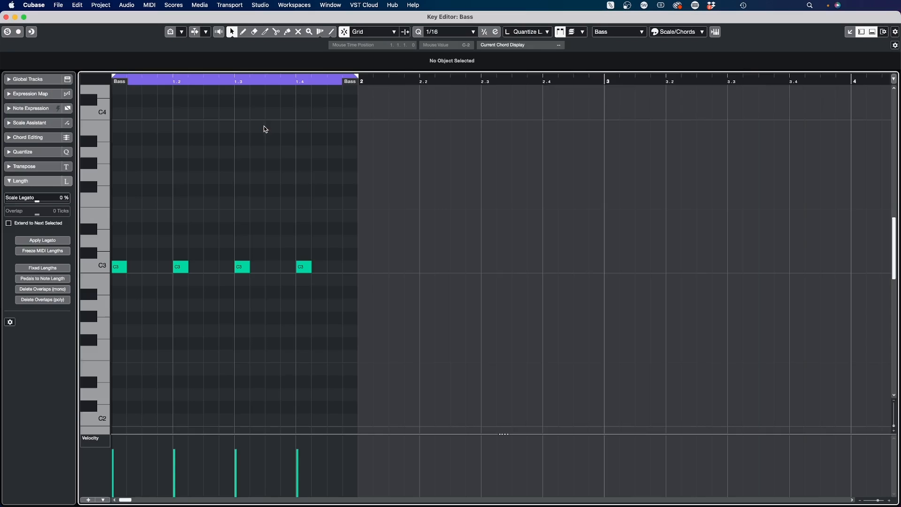
pyautogui.moveTo(123, 268); pyautogui.dragTo(139, 269)
pyautogui.moveTo(138, 268); pyautogui.dragTo(166, 269)
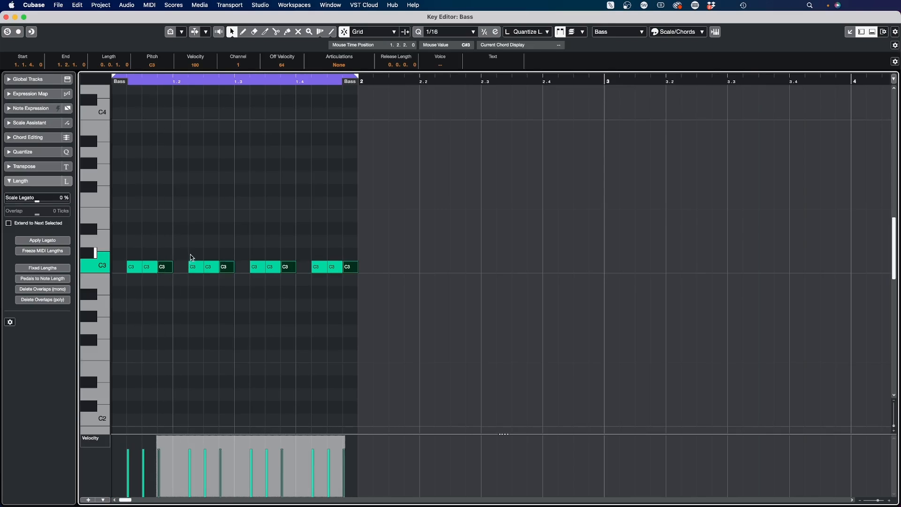
pyautogui.click(183, 257)
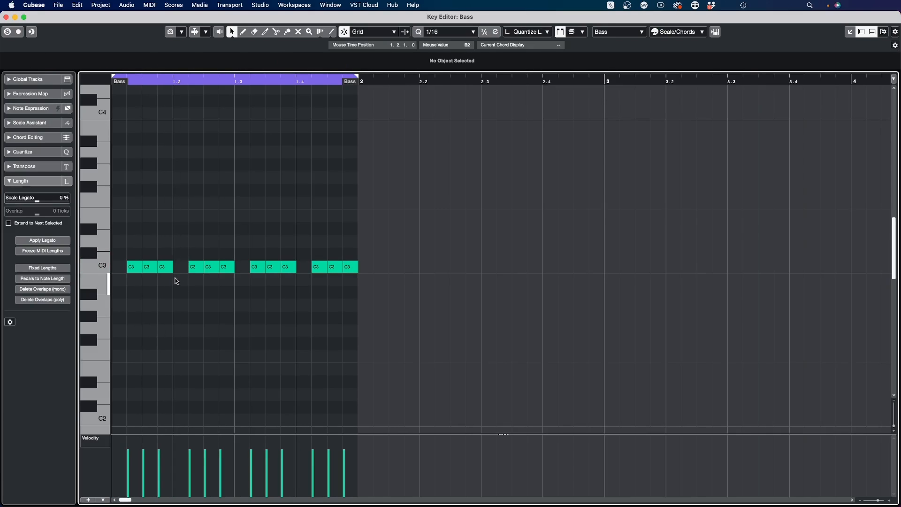
pyautogui.press('super+w')
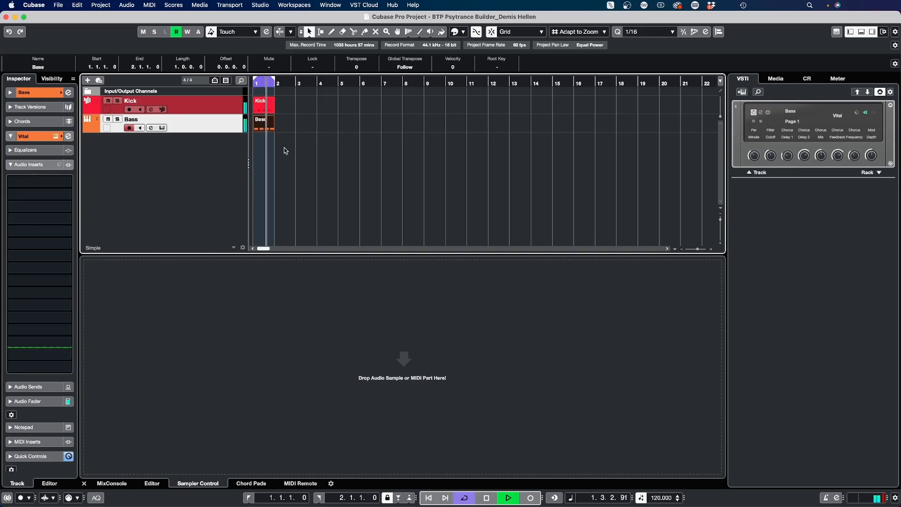
# Step: Stop playback and transpose all notes in the Bass part down two octaves to C1
pyautogui.press('space')
pyautogui.doubleClick(265, 123)
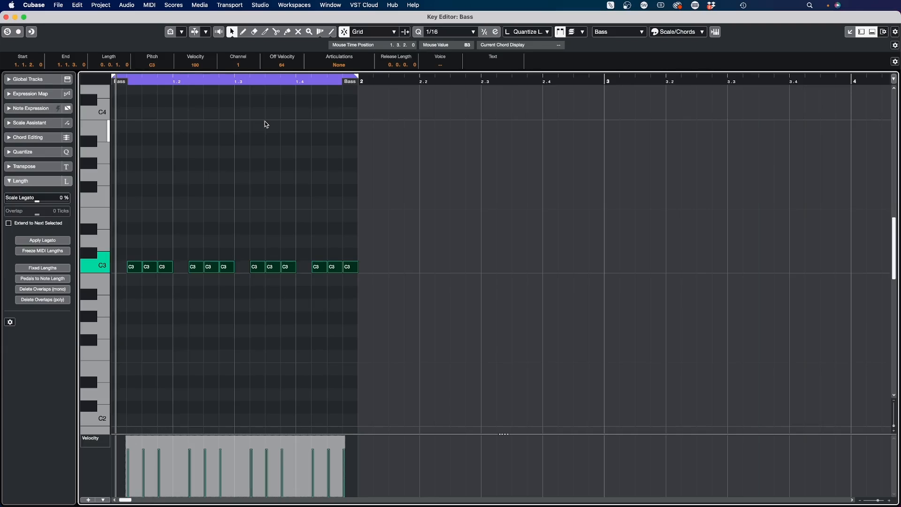
pyautogui.hotkey('shift', 'Down')
pyautogui.press('space')
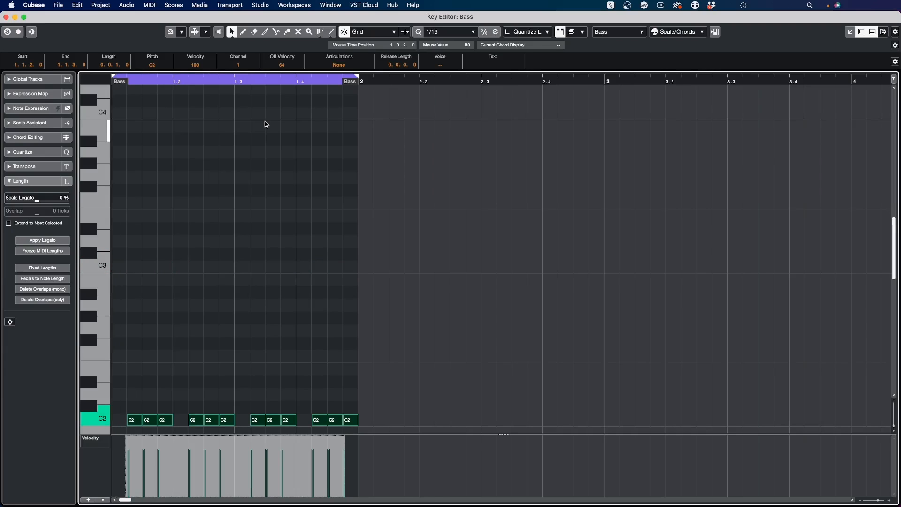
pyautogui.hotkey('shift', 'Down')
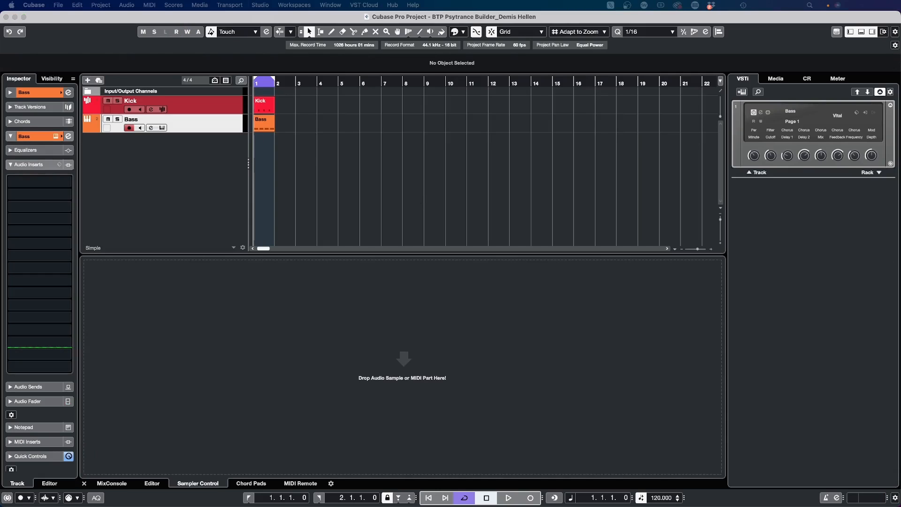
# Step: Set the project tempo to 143 BPM and play back the one-bar kick and bass loop
pyautogui.moveTo(900, 352); pyautogui.dragTo(127, 163)
pyautogui.click(547, 161)
pyautogui.write('143')
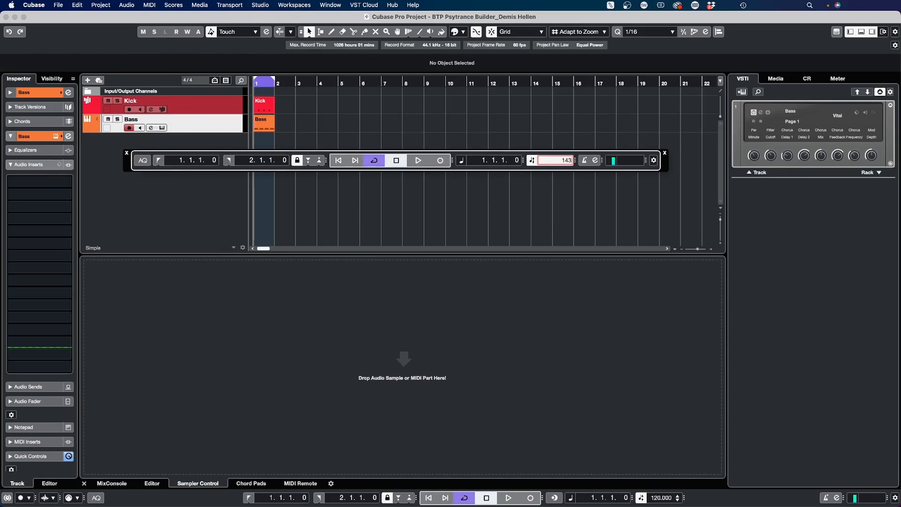
pyautogui.press('Return')
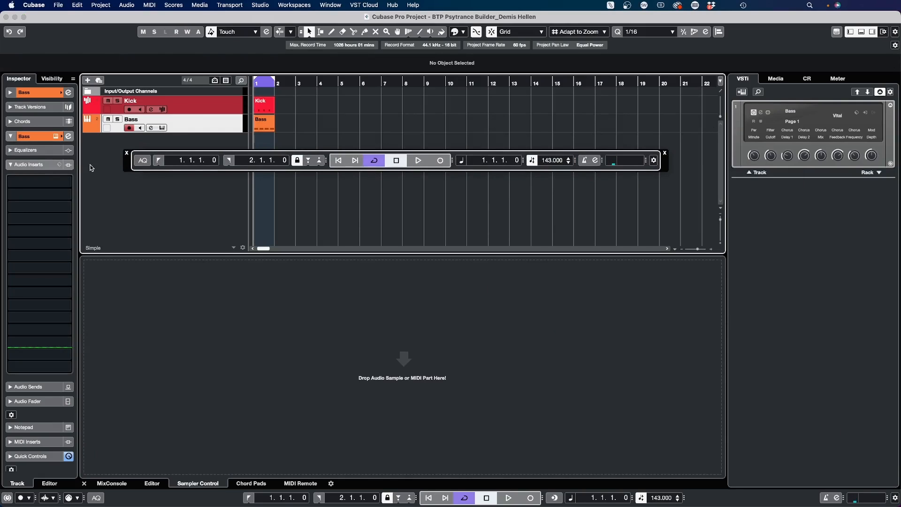
pyautogui.click(126, 154)
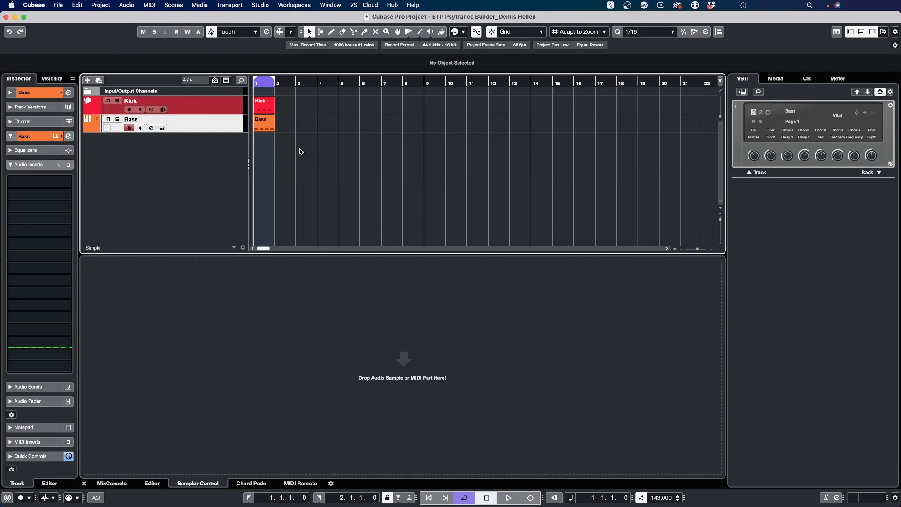
pyautogui.press('space')
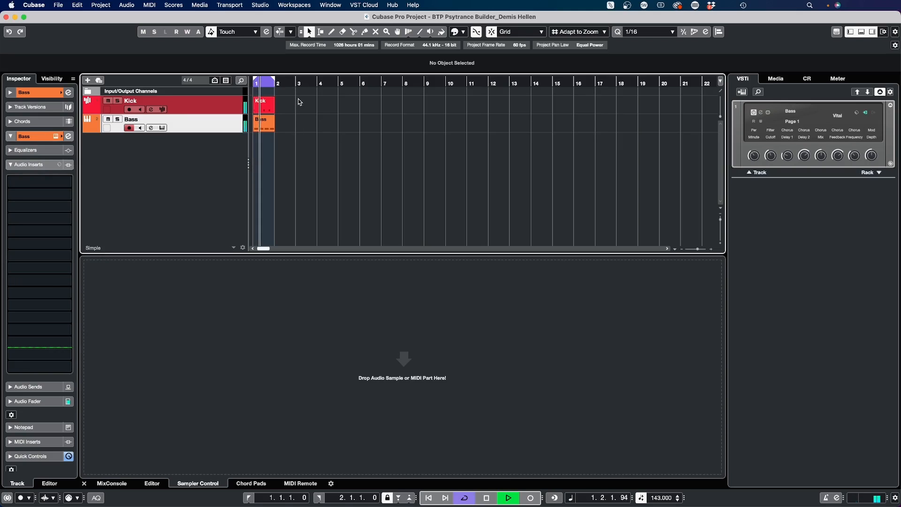
pyautogui.press('space')
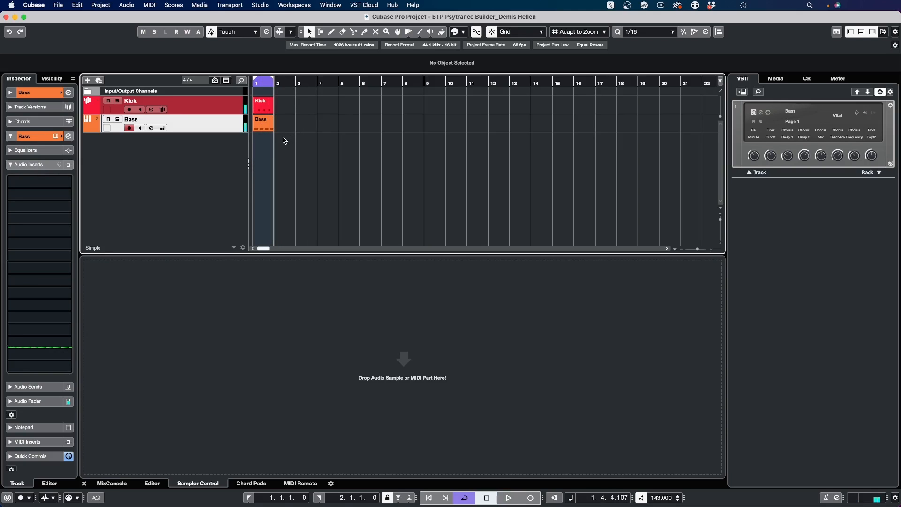
# Step: Transpose all notes in the Bass part up six semitones to F#1
pyautogui.doubleClick(261, 125)
pyautogui.moveTo(345, 238); pyautogui.dragTo(115, 299)
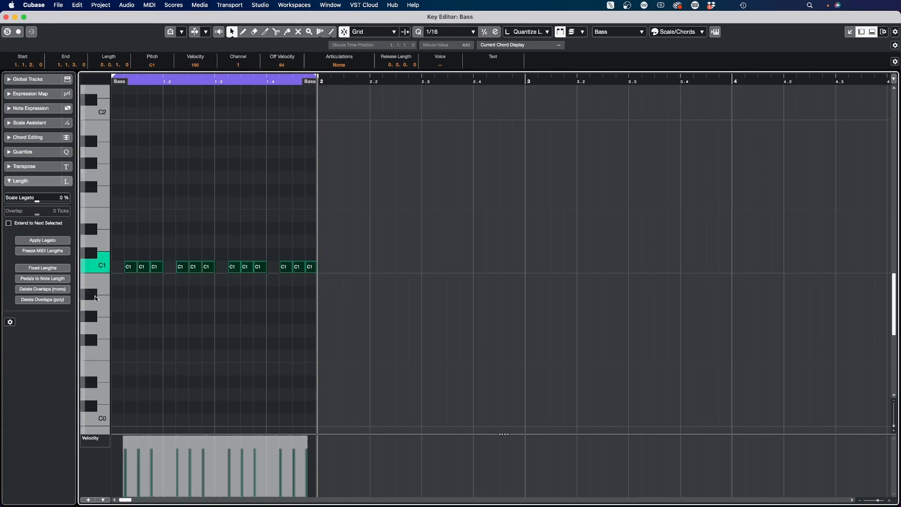
pyautogui.press('Up')
pyautogui.press('Up')
pyautogui.press('Up')
pyautogui.press('Up')
pyautogui.press('Up')
pyautogui.press('Up')
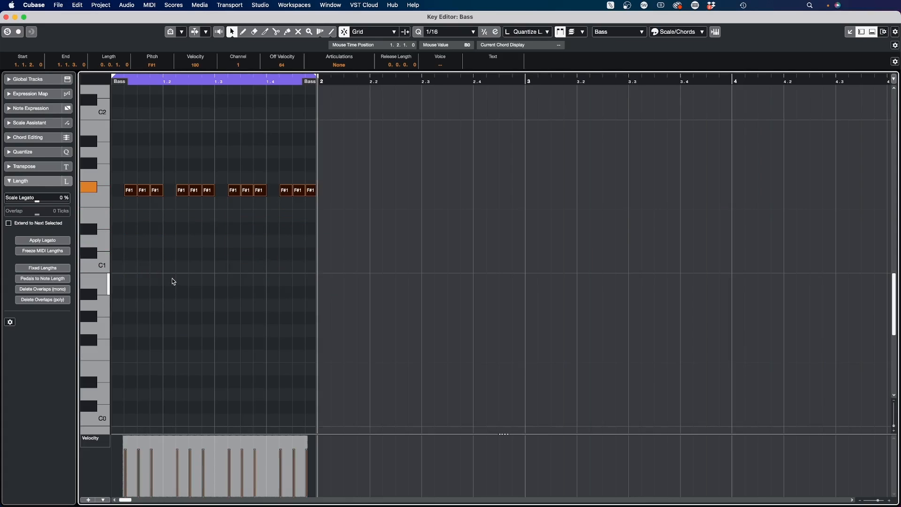
pyautogui.click(148, 203)
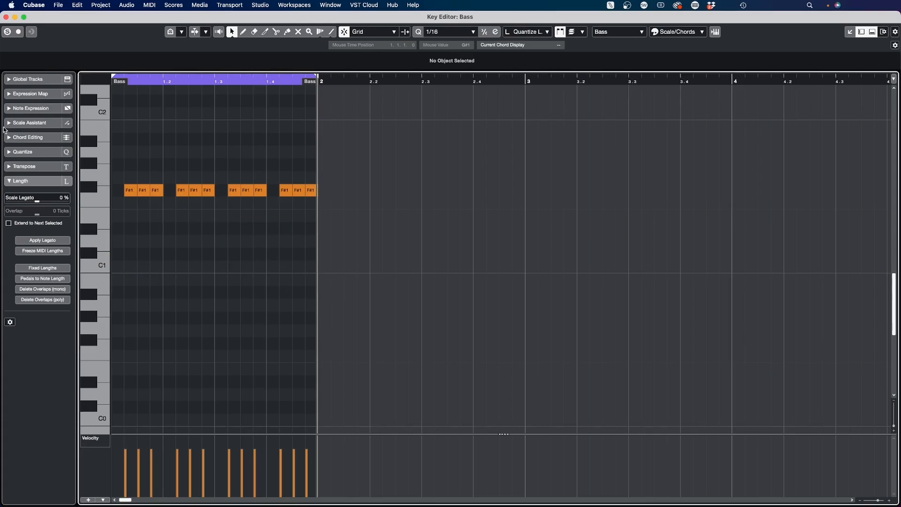
# Step: Set the Scale Assistant's editor scale root to F# for the Bass part
pyautogui.click(29, 122)
pyautogui.click(19, 176)
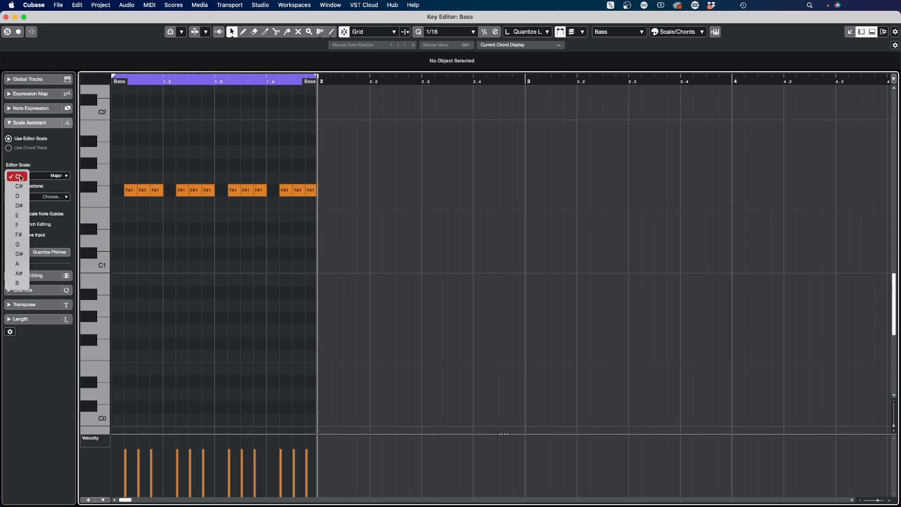
pyautogui.click(19, 234)
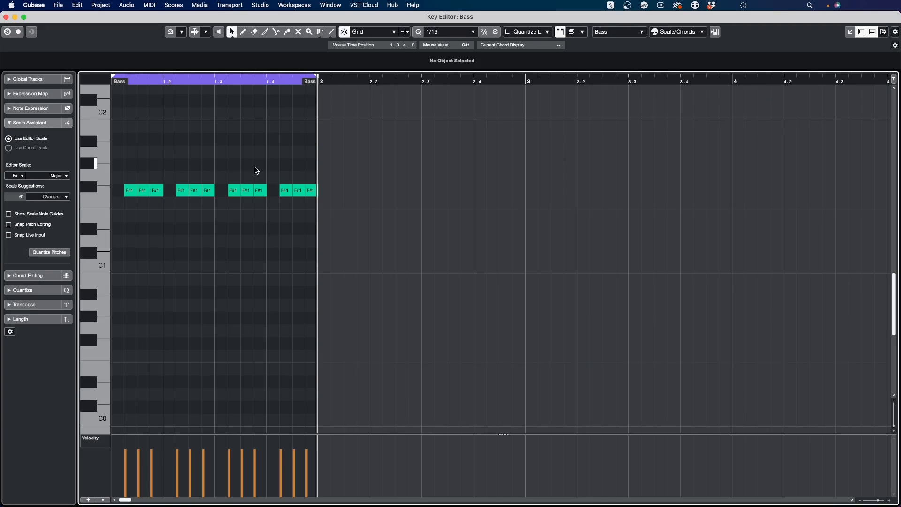
# Step: Try raising the first two bass notes one semitone to G1, and return them to F#1
pyautogui.moveTo(134, 180); pyautogui.dragTo(143, 198)
pyautogui.press('Up')
pyautogui.click(155, 164)
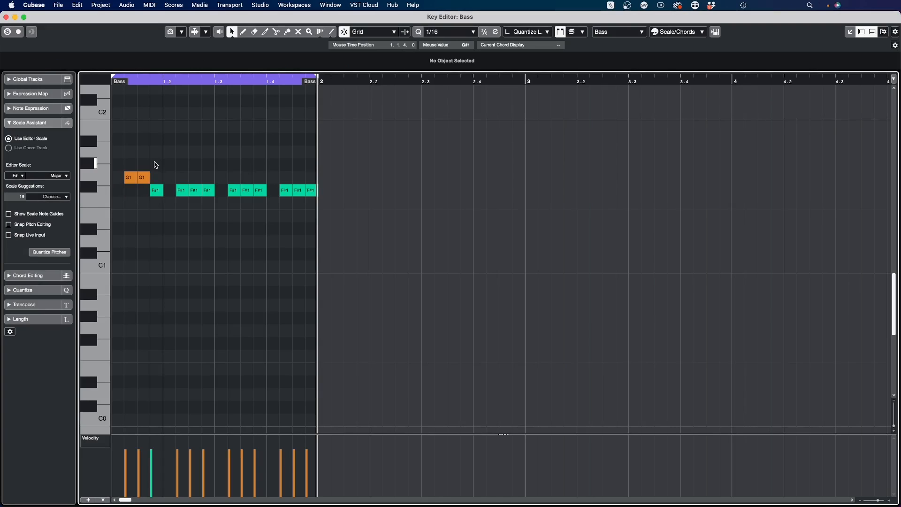
pyautogui.moveTo(166, 161); pyautogui.dragTo(131, 179)
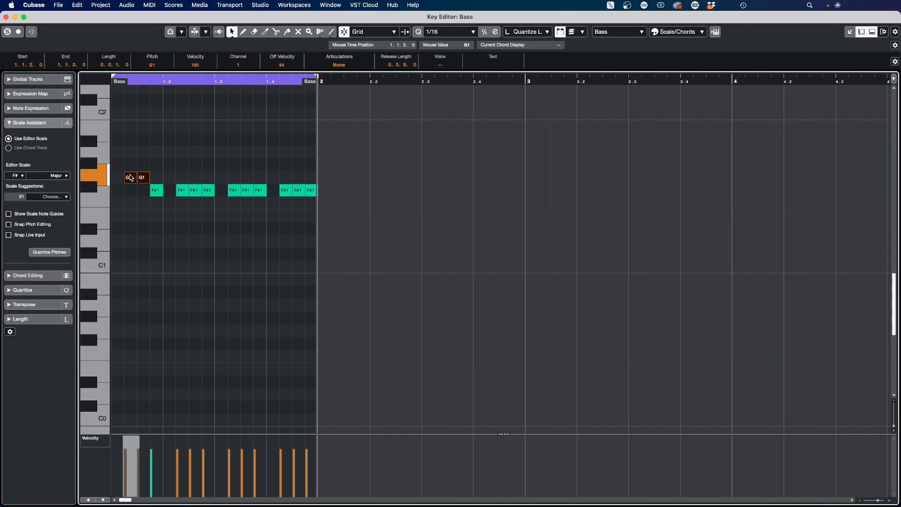
pyautogui.press('Down')
# Step: Switch to Safari, search Google for scales-chords and open the Scale Finder tool on the Scales-Chords website
pyautogui.press('super+Tab')
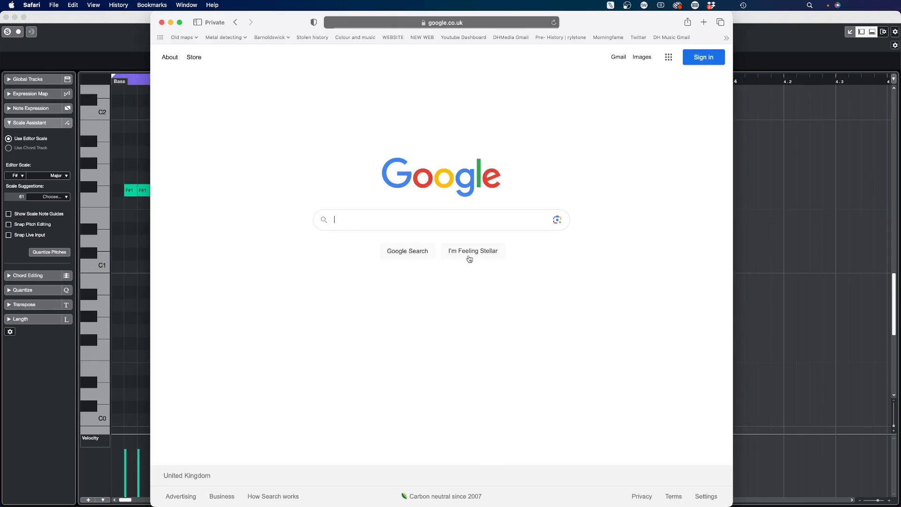
pyautogui.click(349, 217)
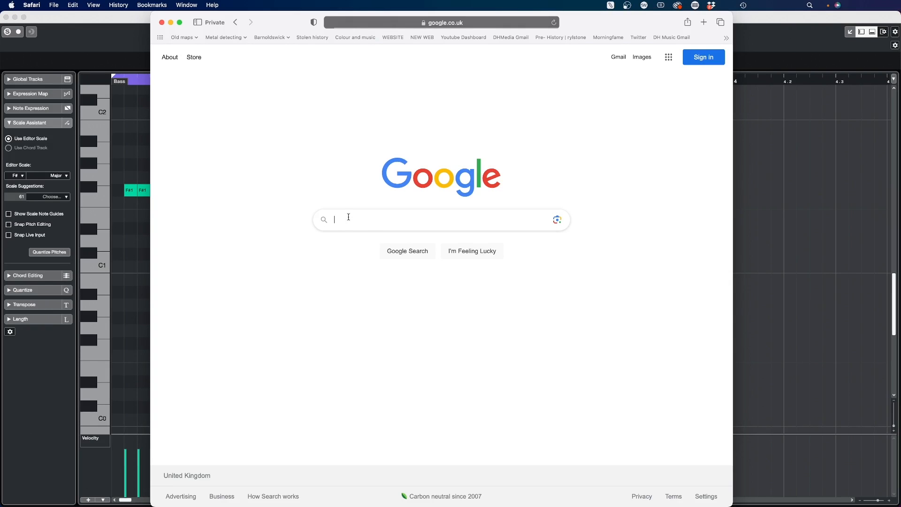
pyautogui.write('scales')
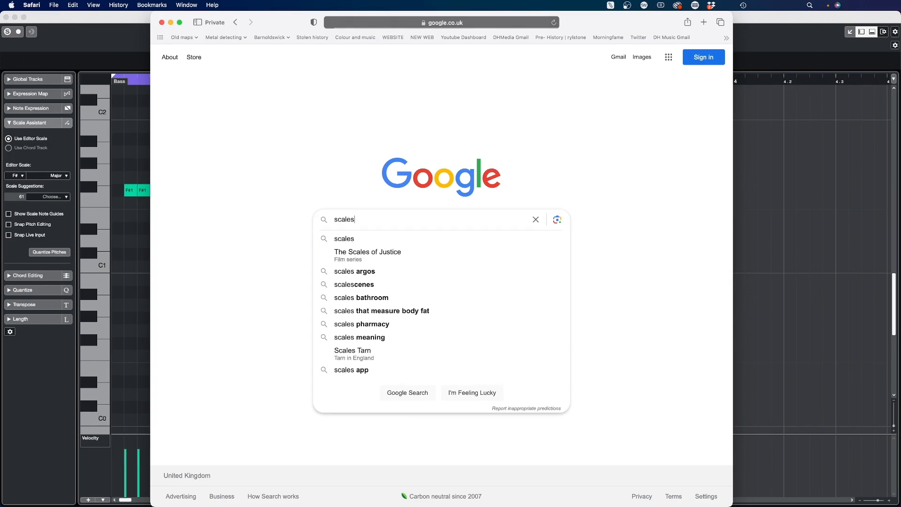
pyautogui.write('-chords')
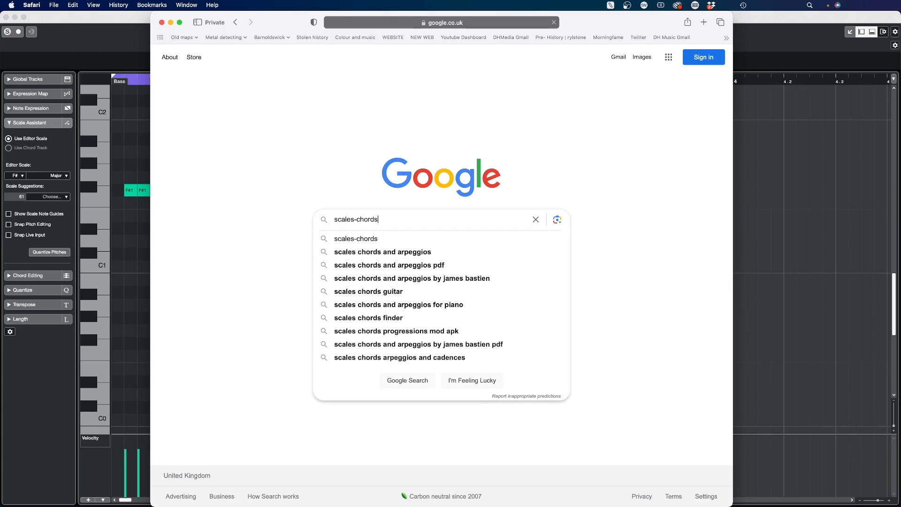
pyautogui.press('Return')
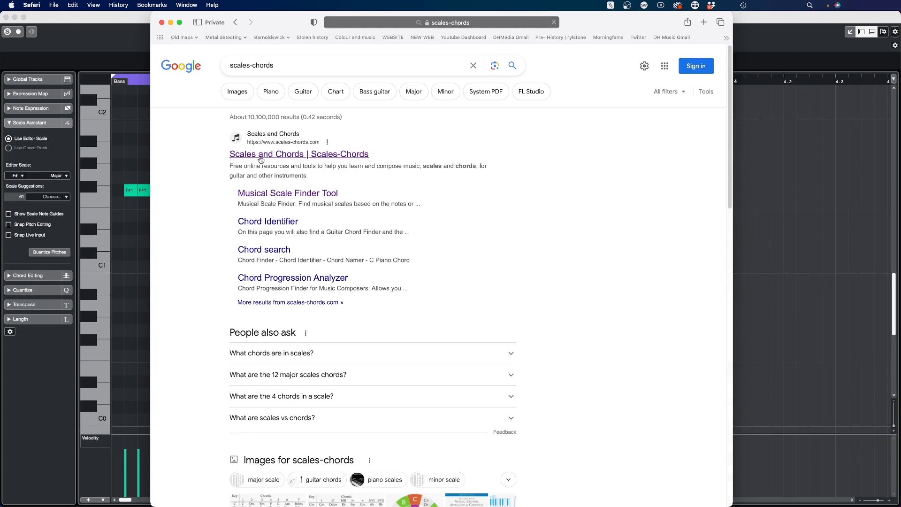
pyautogui.click(260, 155)
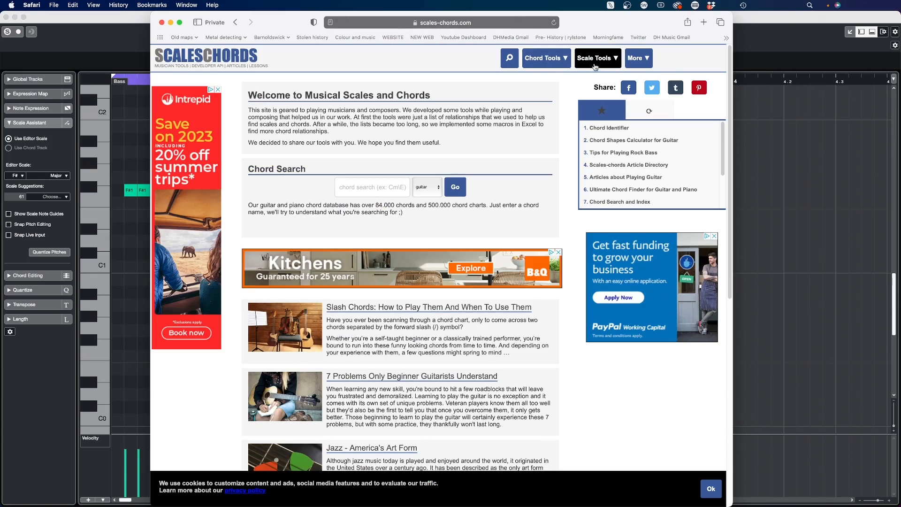
pyautogui.click(594, 65)
pyautogui.click(601, 77)
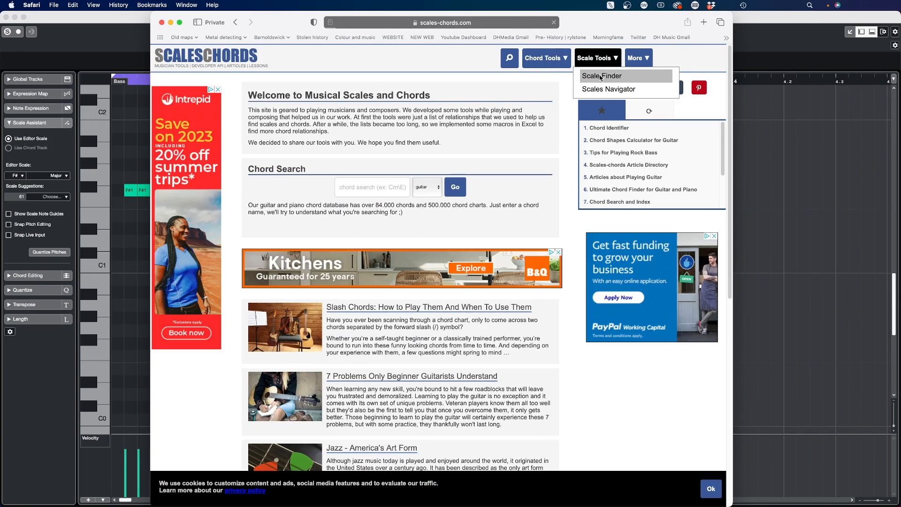
# Step: View the note choices in the Scale Finder and switch to the Scales Navigator tool on the same website
pyautogui.click(371, 205)
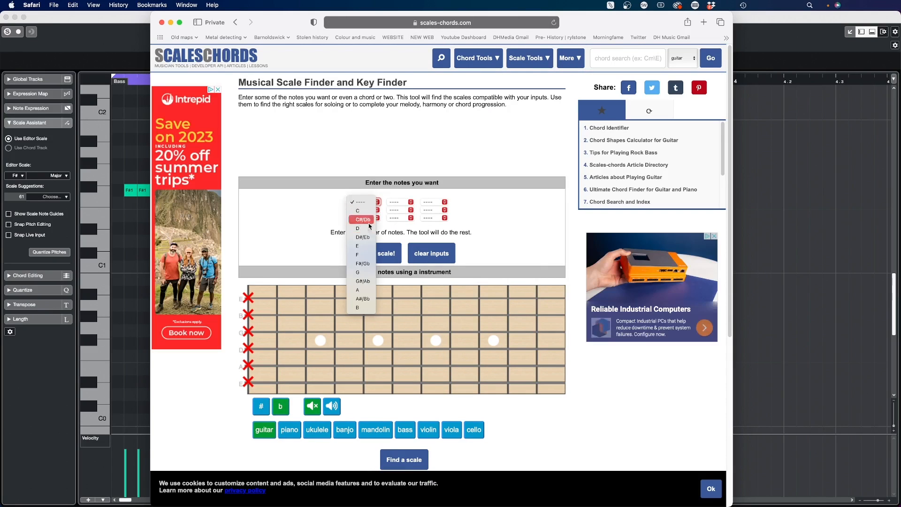
pyautogui.click(402, 193)
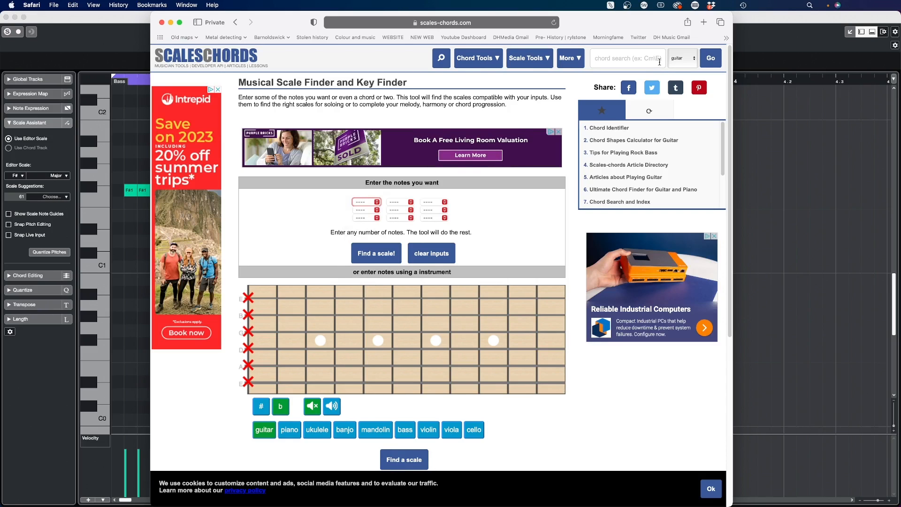
pyautogui.click(683, 58)
pyautogui.click(680, 66)
pyautogui.moveTo(529, 58)
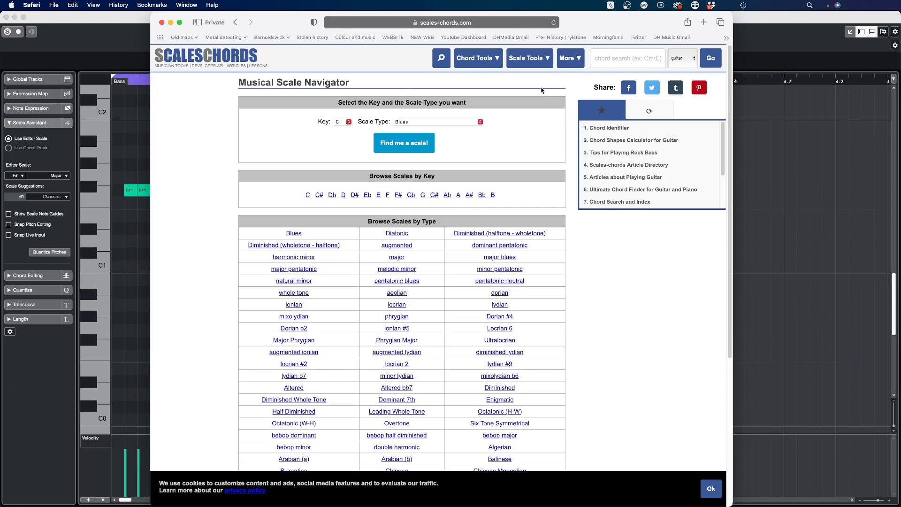
# Step: Browse the scales with key F#, open the F# major page and examine the notes of the scale
pyautogui.click(398, 196)
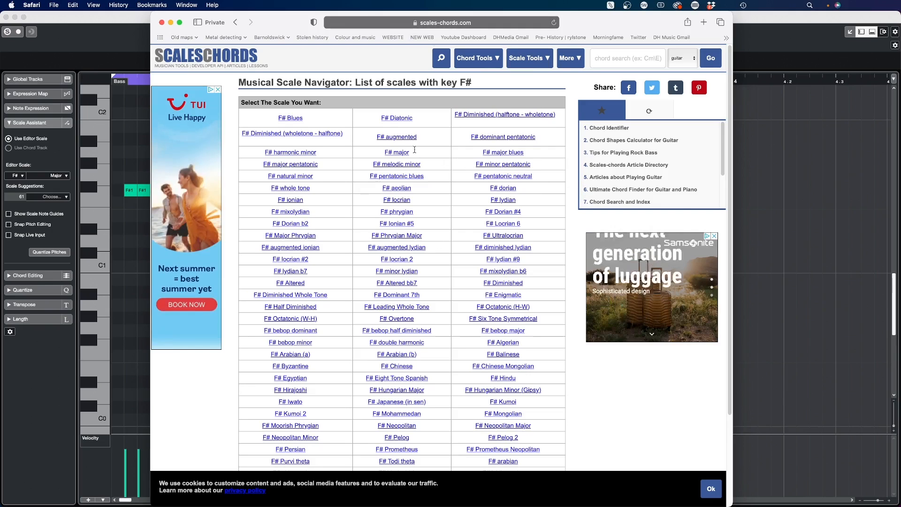
pyautogui.click(398, 154)
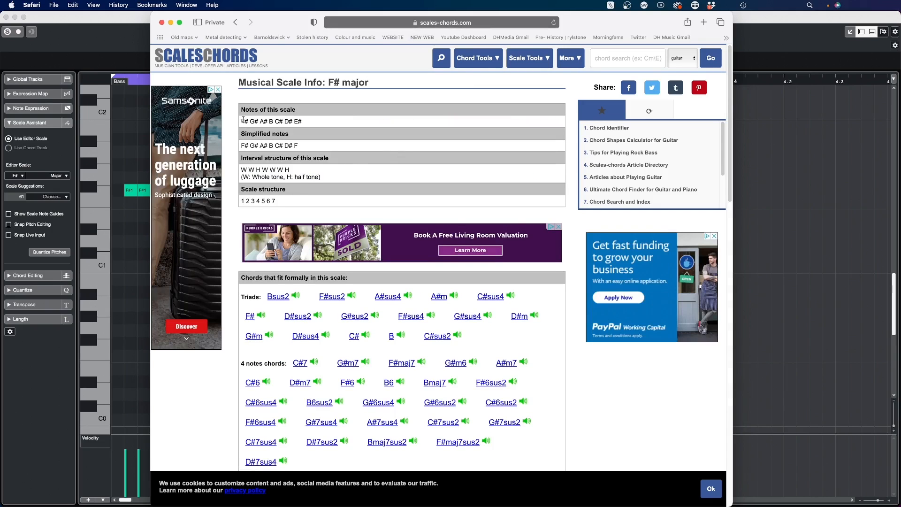
pyautogui.moveTo(288, 124); pyautogui.dragTo(311, 132)
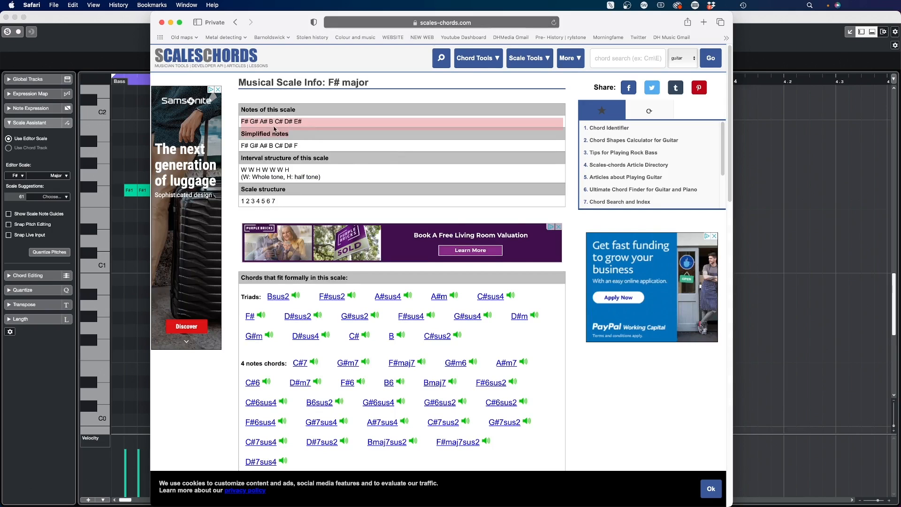
pyautogui.click(323, 126)
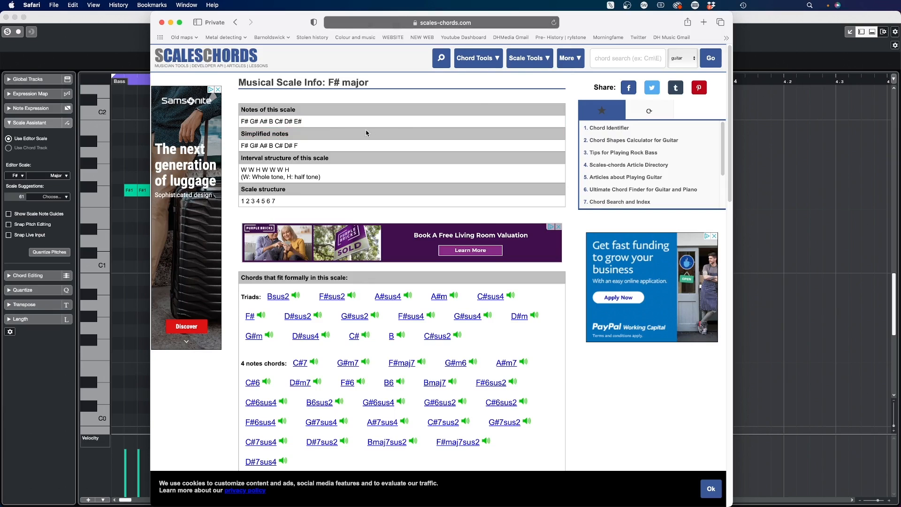
# Step: Switch to Cubase, review all the notes in the Bass part and return to the project window
pyautogui.click(814, 162)
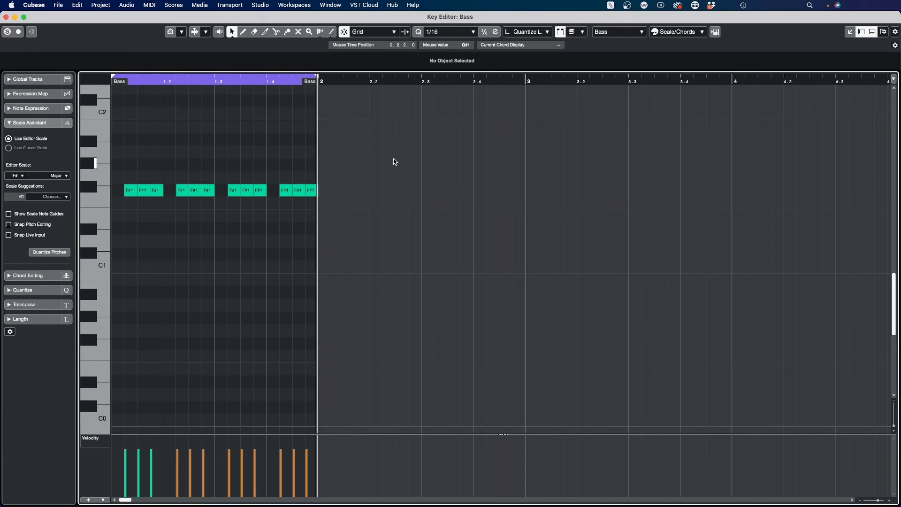
pyautogui.moveTo(398, 157); pyautogui.dragTo(103, 204)
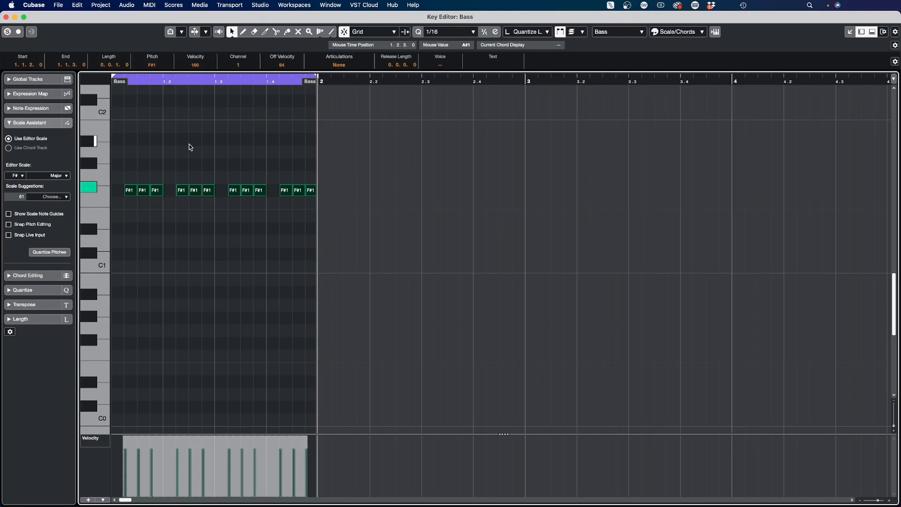
pyautogui.press('Return')
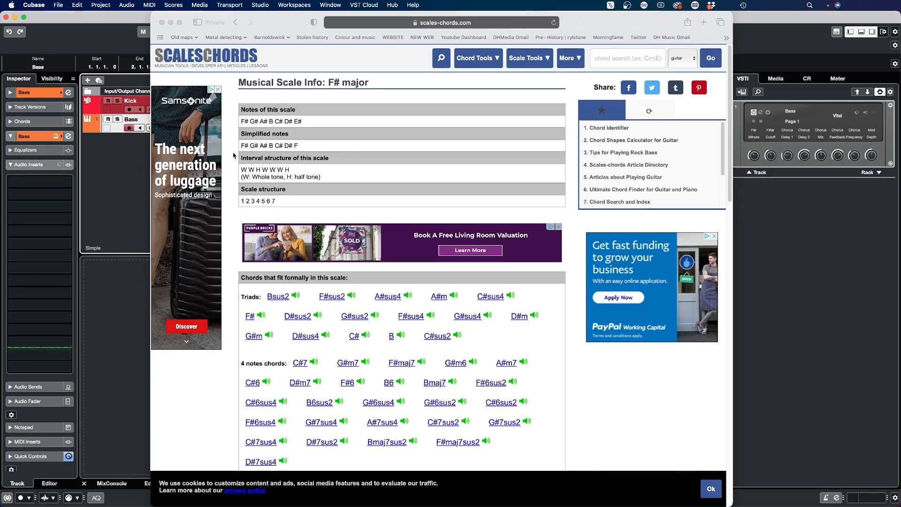
pyautogui.click(123, 228)
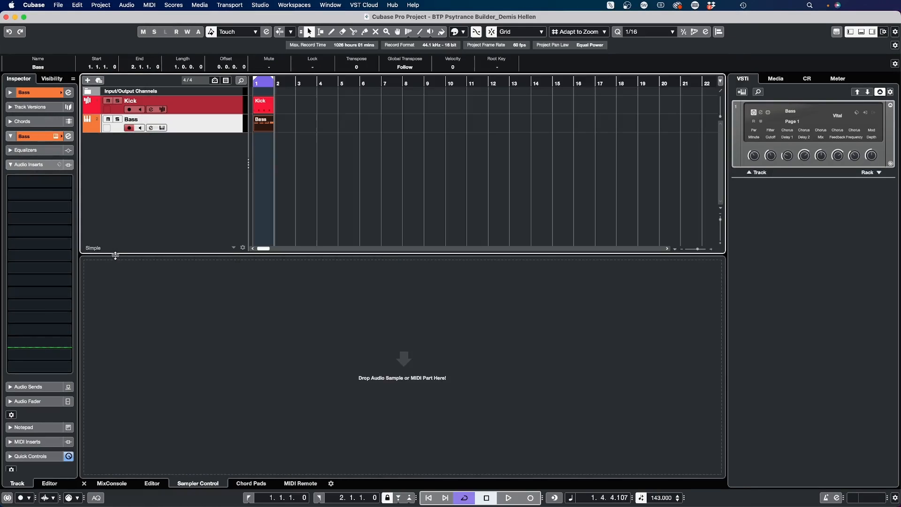
# Step: Lower the master volume of the Bass track's Vital instrument to about -7.1 dB while the loop plays
pyautogui.click(163, 128)
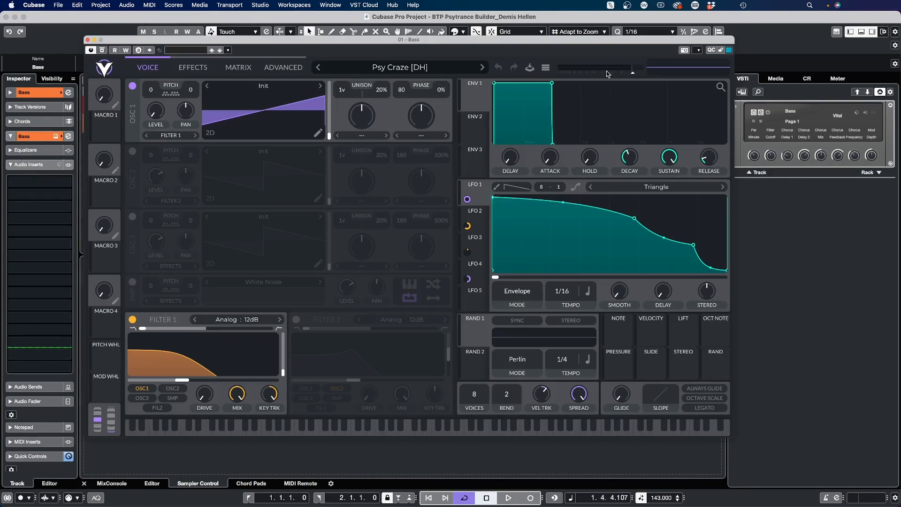
pyautogui.moveTo(621, 50); pyautogui.dragTo(693, 145)
pyautogui.press('space')
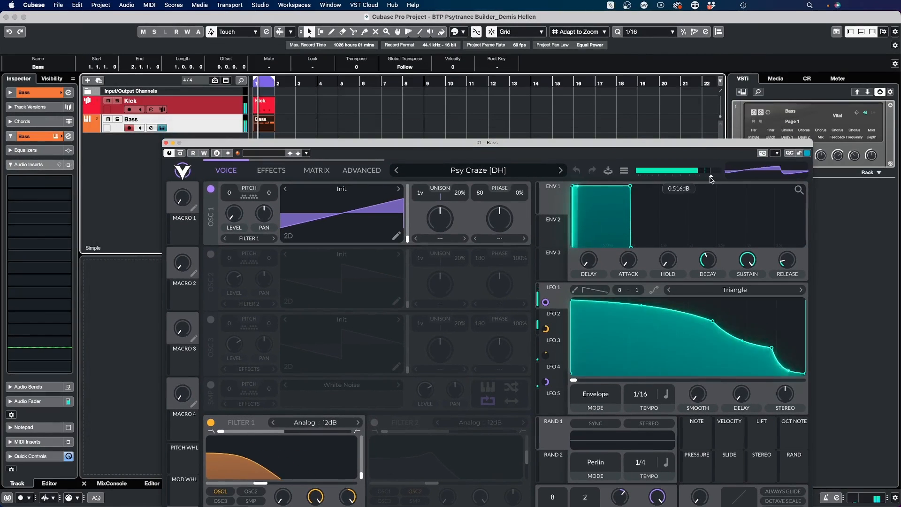
pyautogui.moveTo(710, 177); pyautogui.dragTo(697, 183)
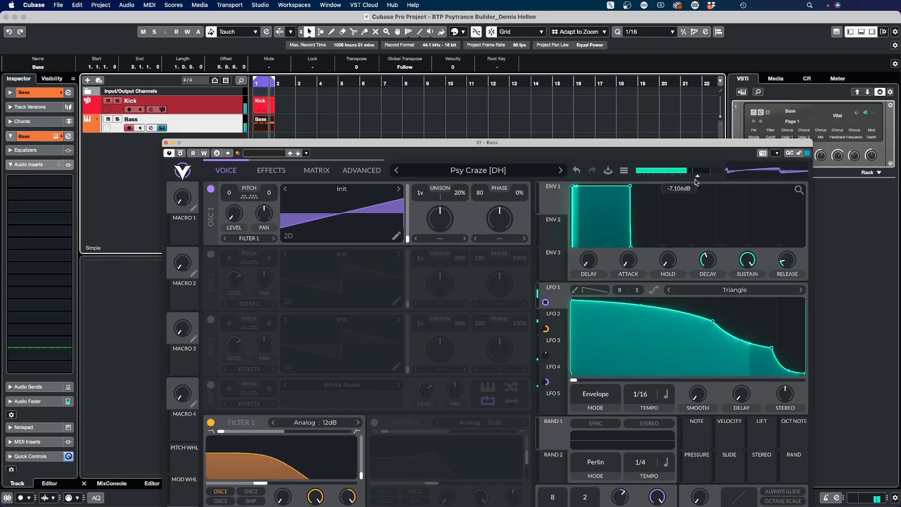
pyautogui.click(165, 143)
# Step: Examine the Bass part and the Kick part's C3 notes in the Key Editor
pyautogui.doubleClick(257, 130)
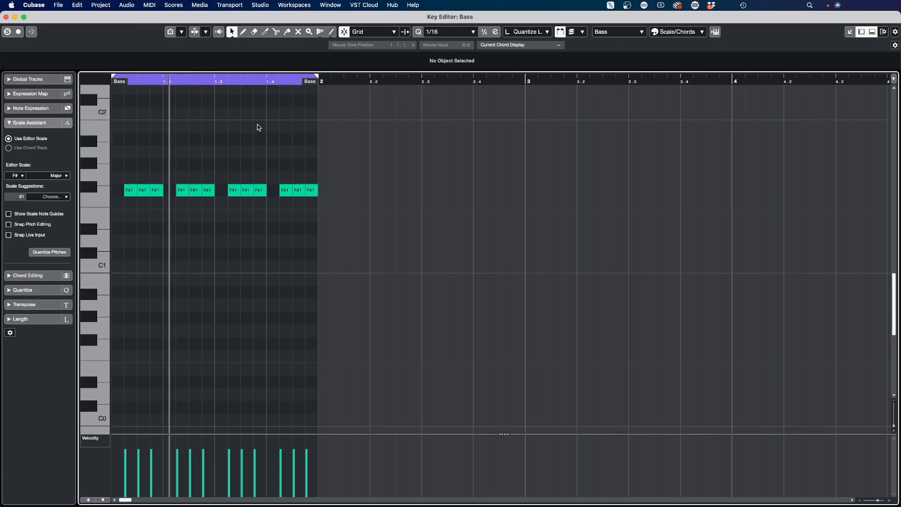
pyautogui.press('Return')
pyautogui.doubleClick(264, 104)
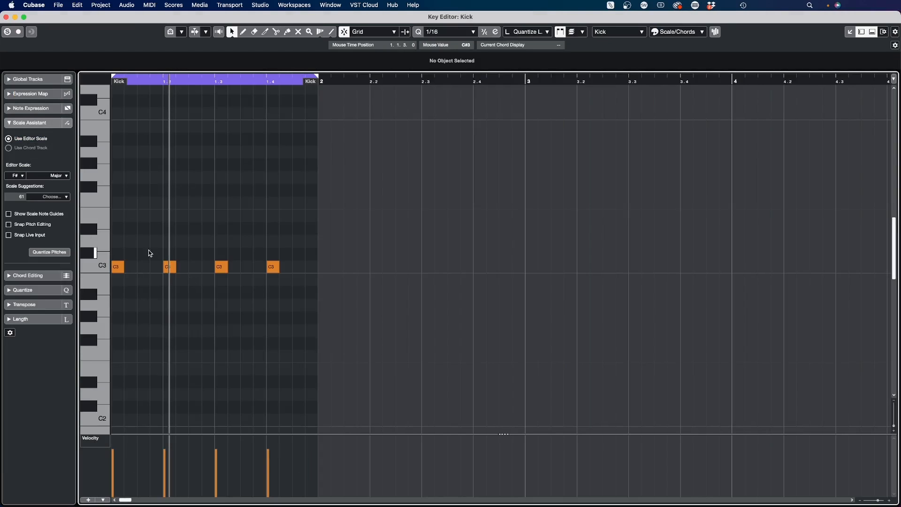
pyautogui.moveTo(300, 228); pyautogui.dragTo(104, 272)
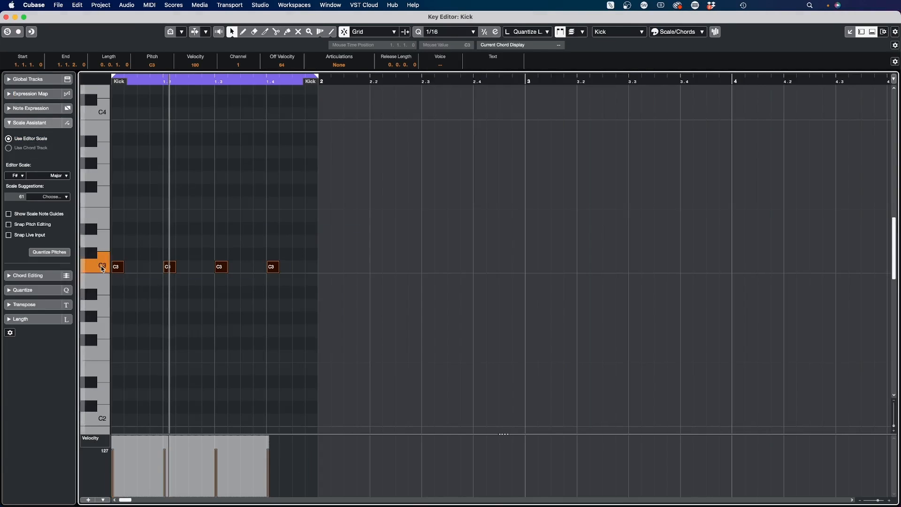
pyautogui.press('Return')
# Step: Shorten all the notes in the Bass part together to a length of 0.0.0.105
pyautogui.doubleClick(265, 122)
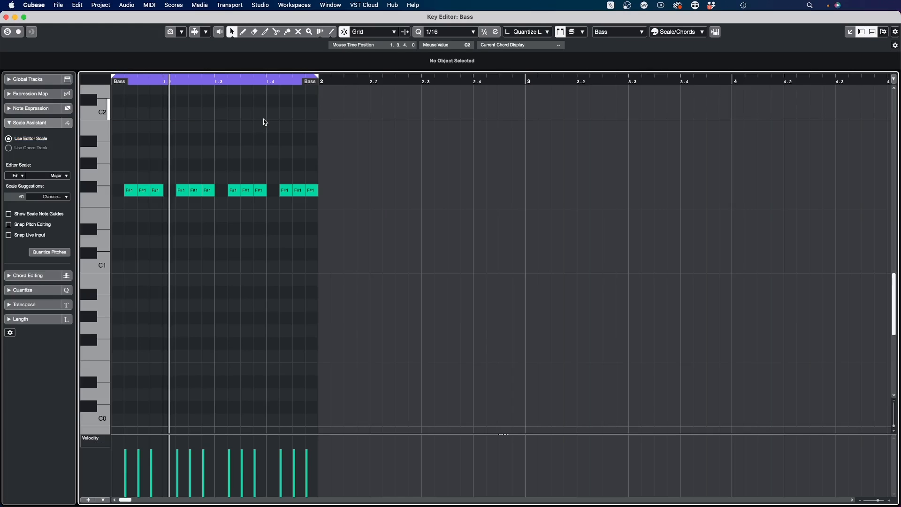
pyautogui.moveTo(353, 160); pyautogui.dragTo(96, 224)
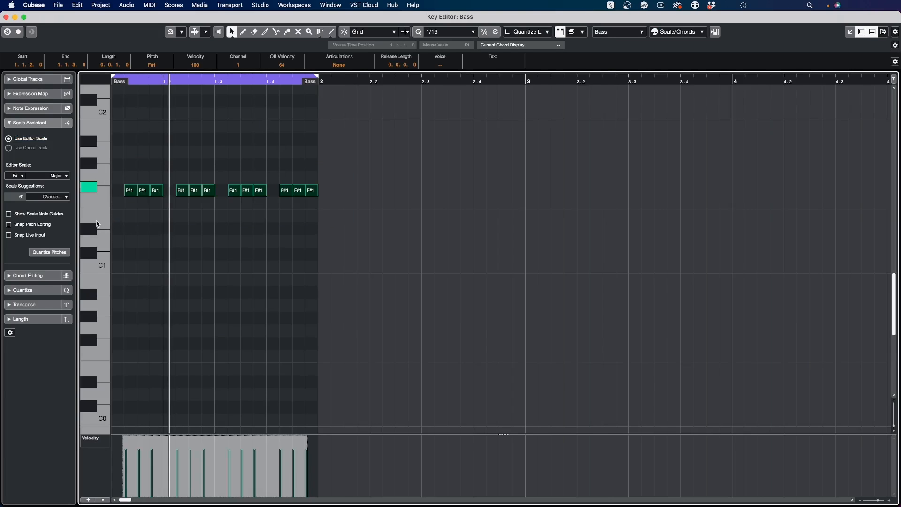
pyautogui.press('h')
pyautogui.press('h')
pyautogui.press('h')
pyautogui.press('h')
pyautogui.press('h')
pyautogui.press('h')
pyautogui.press('h')
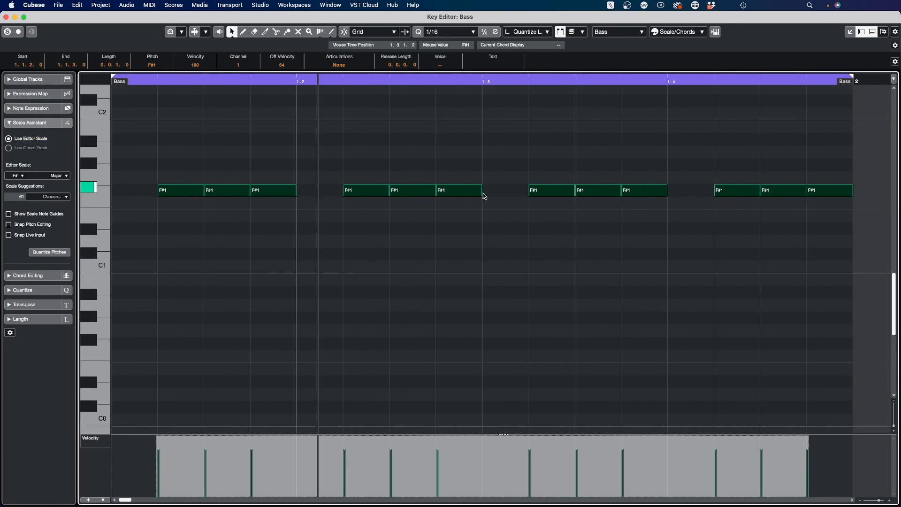
pyautogui.moveTo(481, 193); pyautogui.dragTo(476, 190)
pyautogui.click(476, 190)
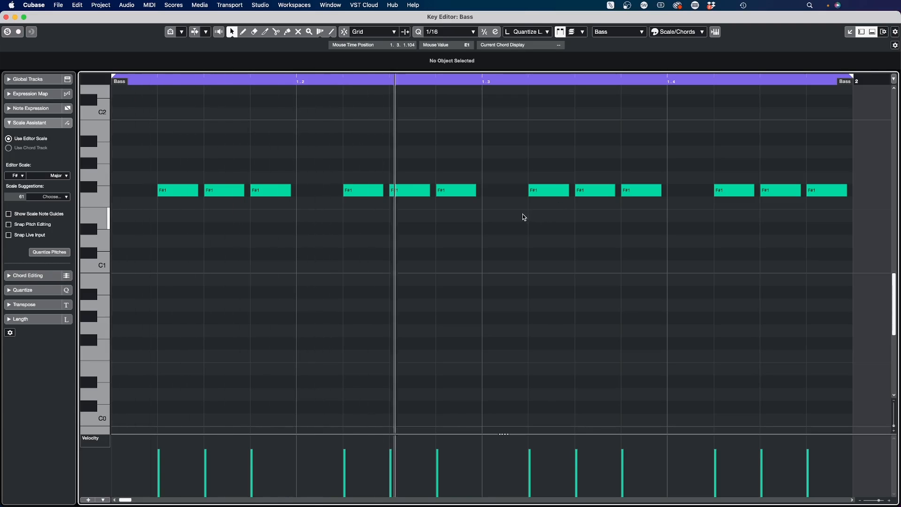
# Step: Check the ends of the shortened bass notes and the gaps between them, and return to the project window
pyautogui.press('super+a')
pyautogui.moveTo(472, 190)
pyautogui.mouseDown()
pyautogui.moveTo(453, 192)
pyautogui.moveTo(476, 192)
pyautogui.mouseUp()
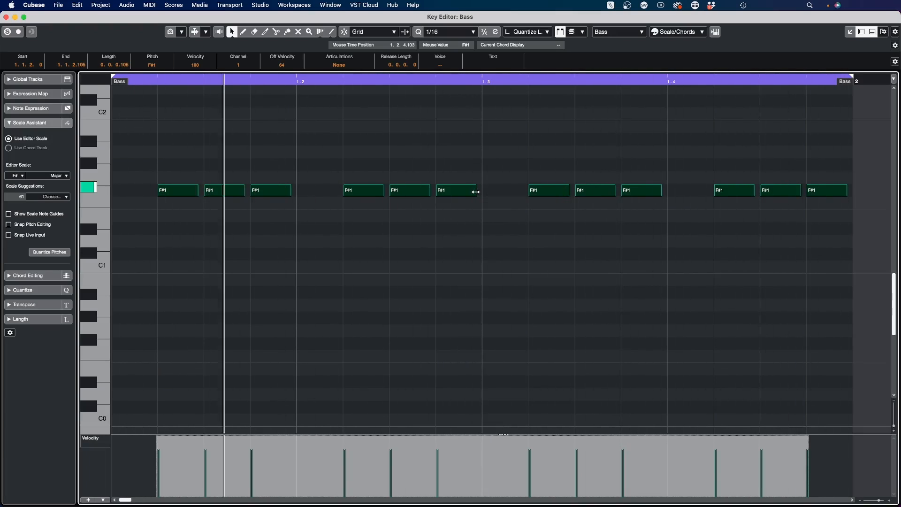
pyautogui.click(461, 161)
pyautogui.moveTo(329, 149); pyautogui.dragTo(535, 195)
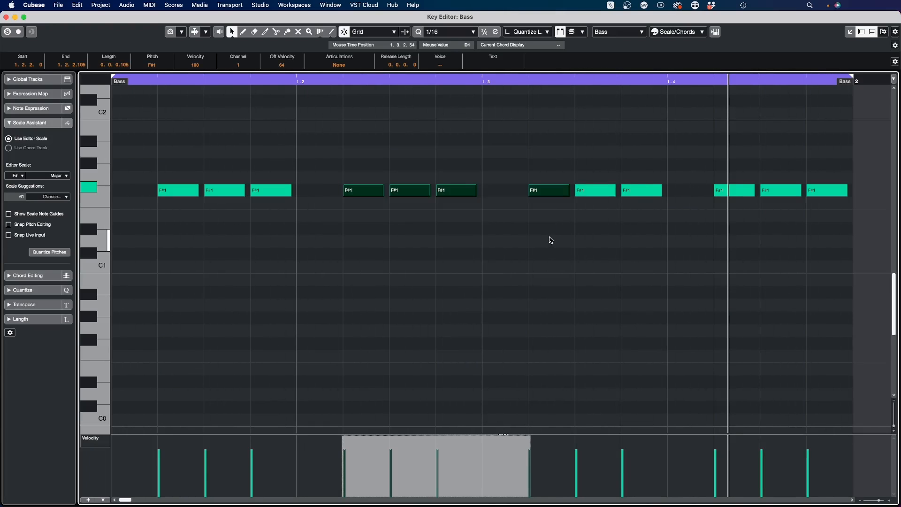
pyautogui.click(551, 240)
pyautogui.press('Return')
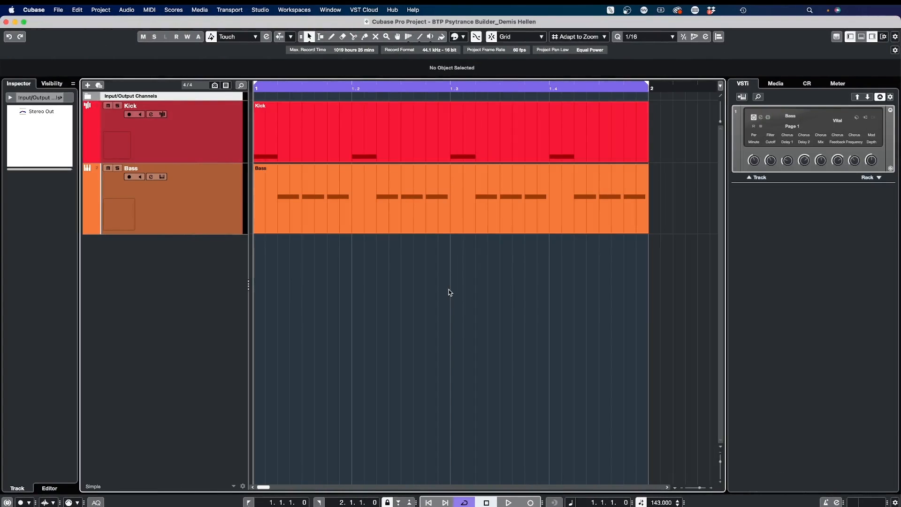
# Step: Reveal and select the Stereo Out channel in the track list and check it in the MixConsole
pyautogui.click(88, 97)
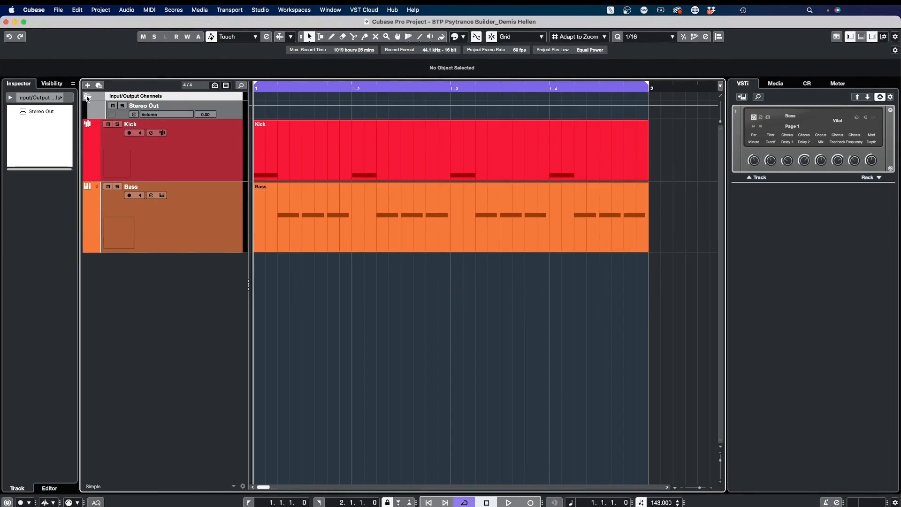
pyautogui.click(230, 111)
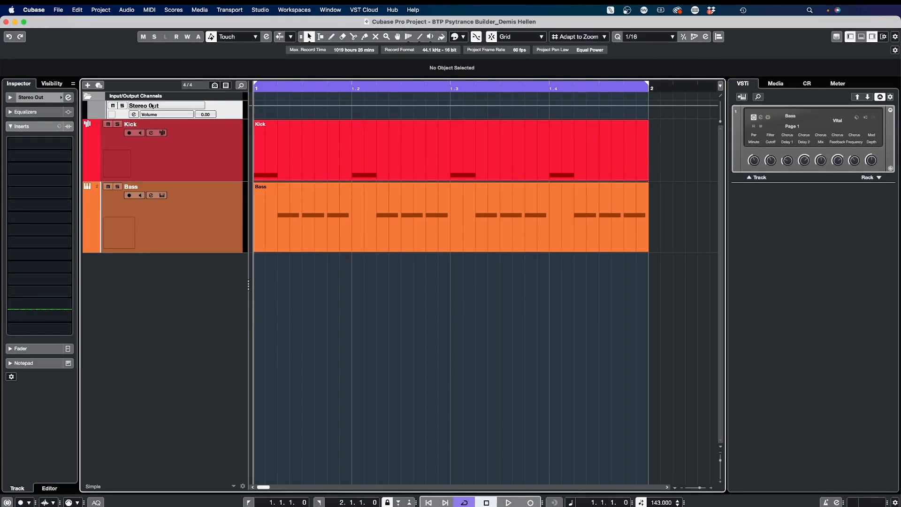
pyautogui.press('F3')
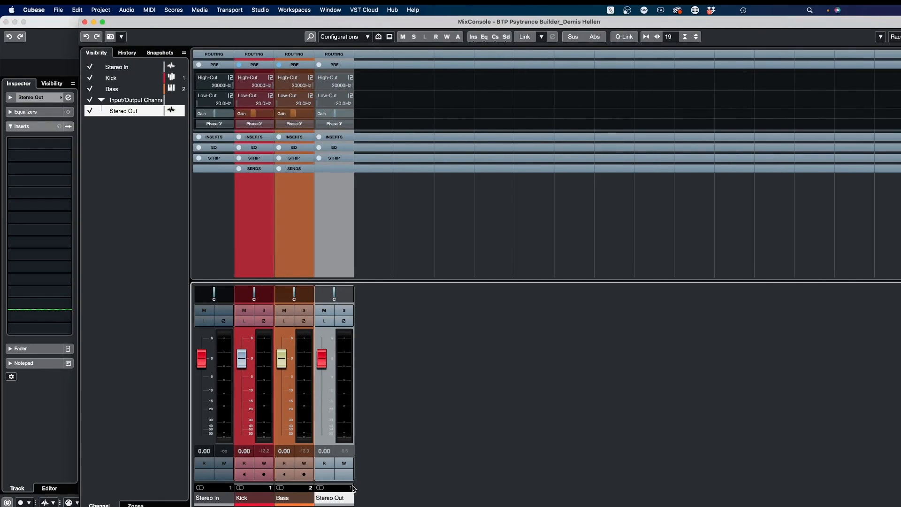
pyautogui.click(84, 22)
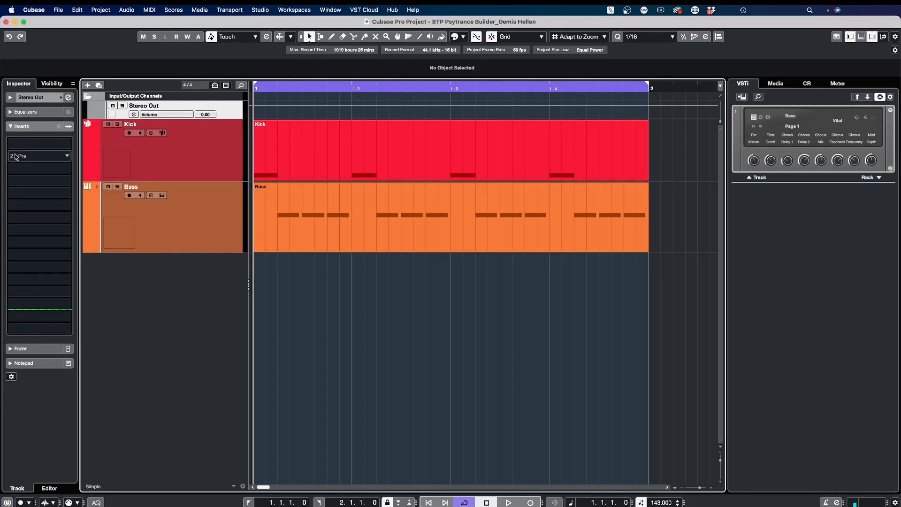
# Step: Insert A1TriggerGate in the first insert slot of the Stereo Out channel and reposition its plugin window
pyautogui.click(26, 149)
pyautogui.write('a1')
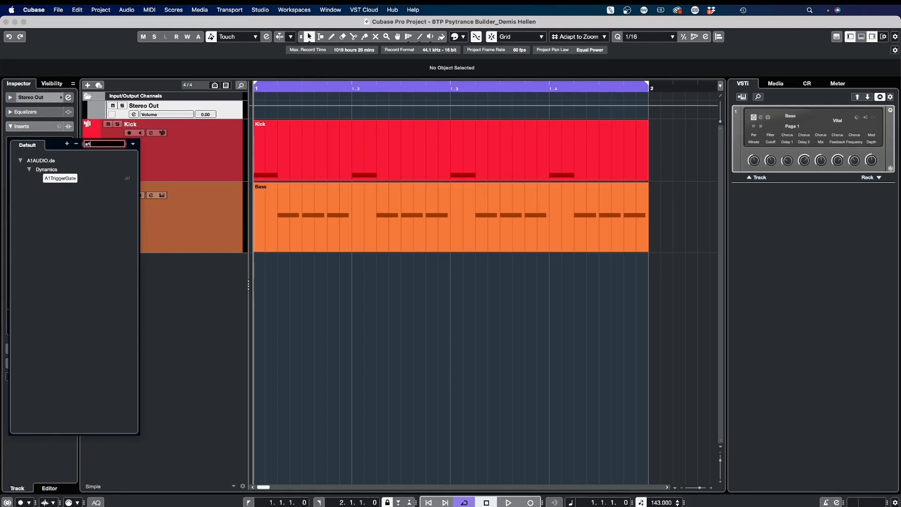
pyautogui.click(41, 182)
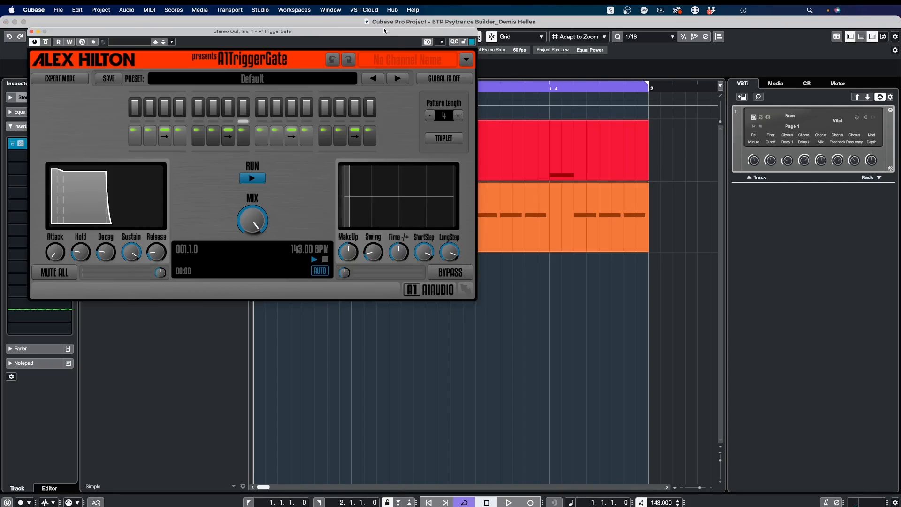
pyautogui.moveTo(386, 53); pyautogui.dragTo(520, 101)
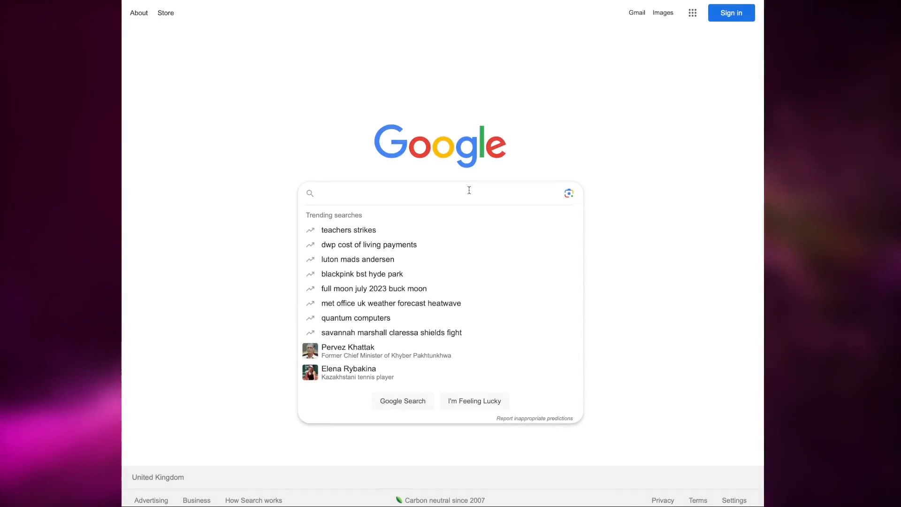
# Step: Search Google for a1 trigger gate and open the A1TriggerGate page on the A1AUDIO website to read its description
pyautogui.write('a1')
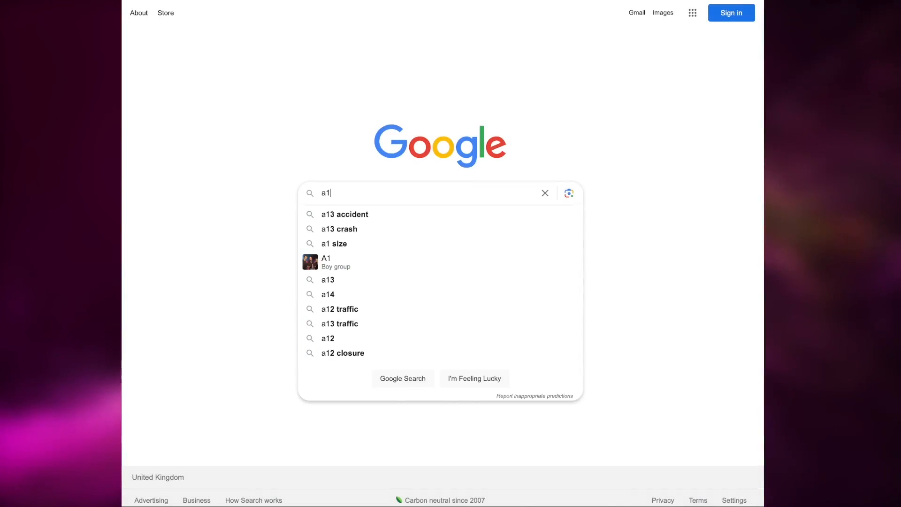
pyautogui.write(' trigger gate')
pyautogui.press('Return')
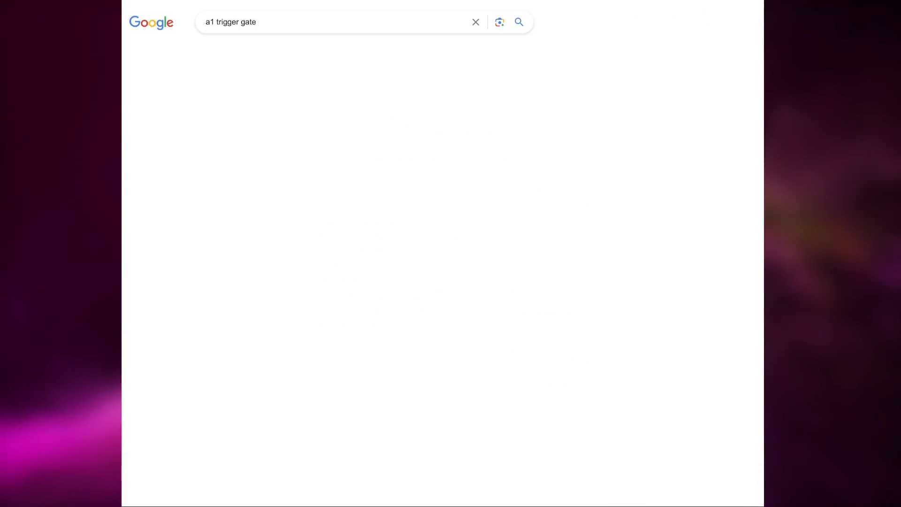
pyautogui.click(323, 121)
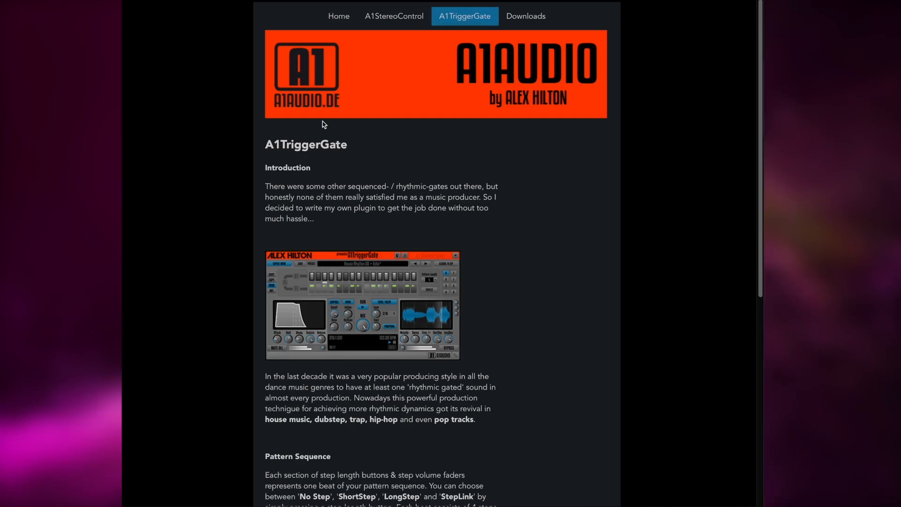
pyautogui.scroll(-8, 365, 232)
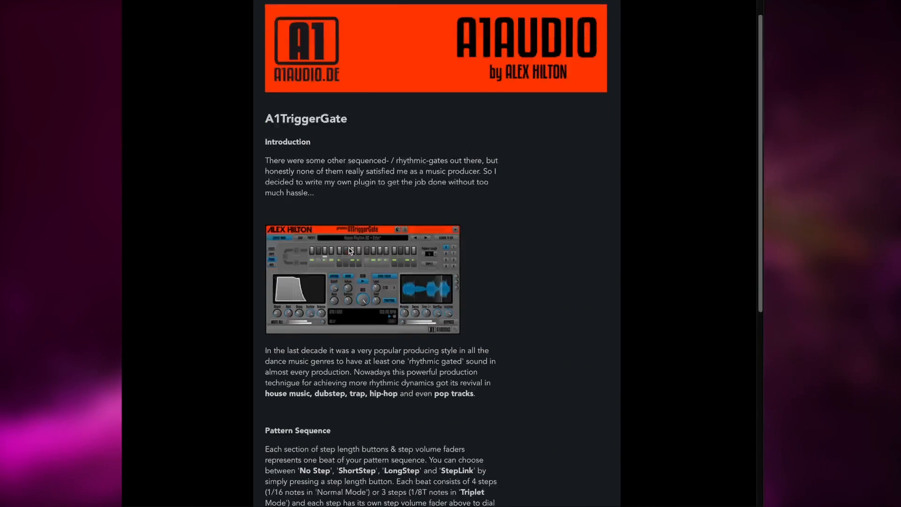
# Step: Go to the A1AUDIO downloads and choose the free A1TriggerGate v1.44 download for MacOS
pyautogui.click(305, 451)
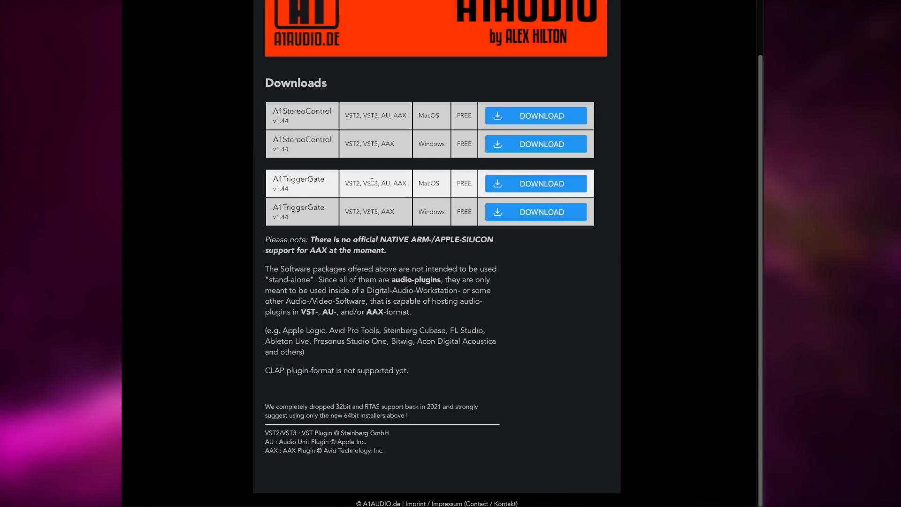
pyautogui.click(504, 183)
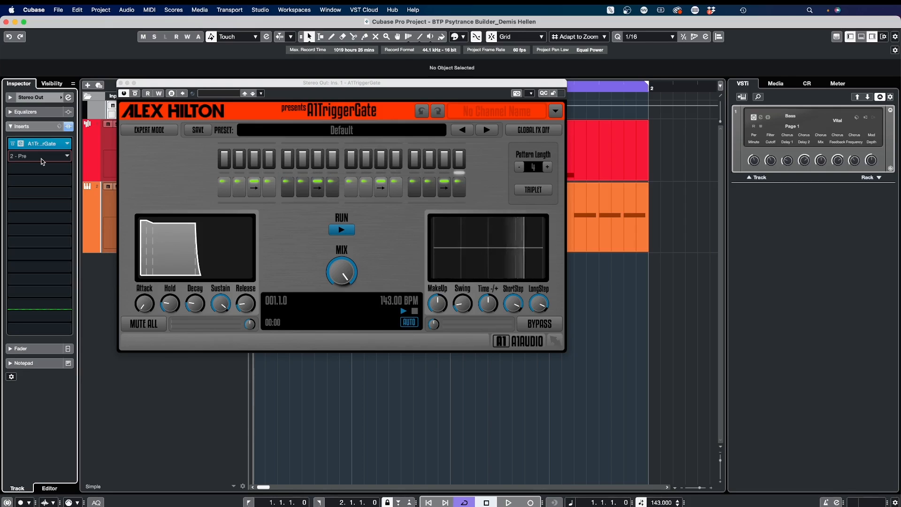
# Step: Insert LFOTool in the second insert slot of Stereo Out, flatten its curve to full level and reposition its window
pyautogui.click(41, 159)
pyautogui.write('lfo')
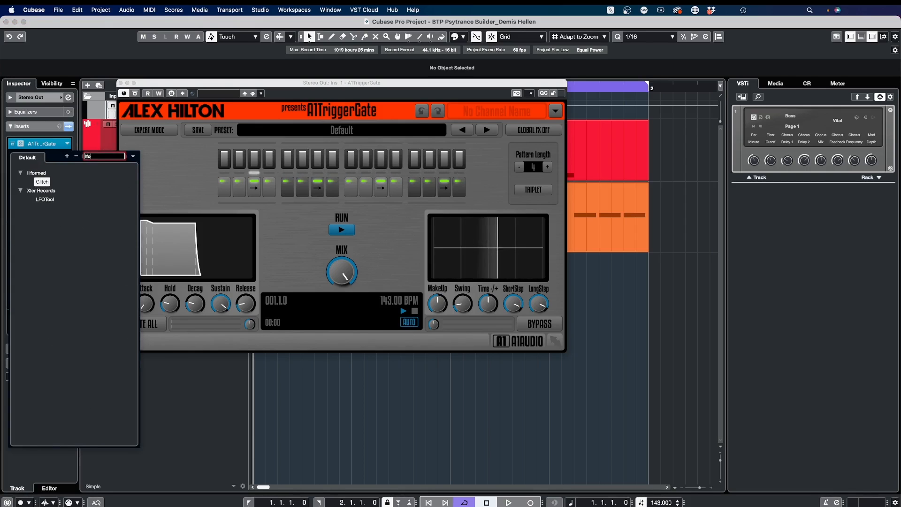
pyautogui.press('Down')
pyautogui.press('Return')
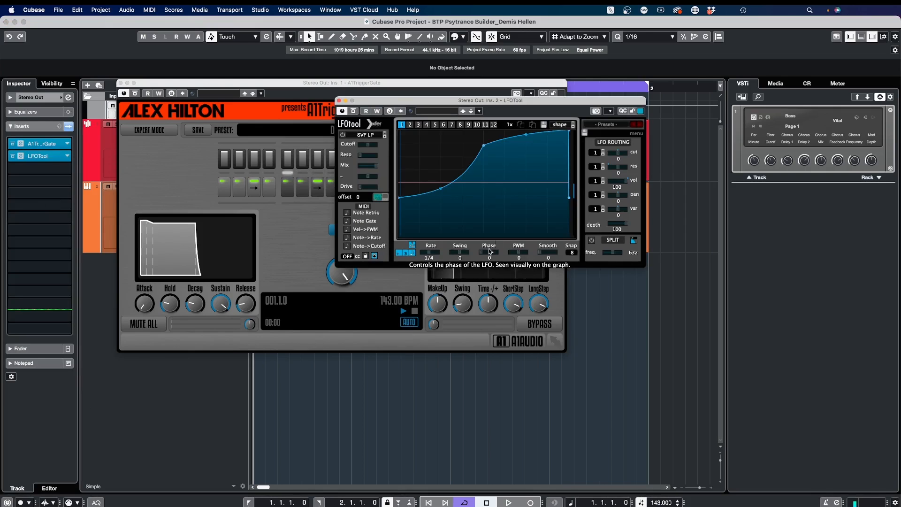
pyautogui.moveTo(399, 198); pyautogui.dragTo(402, 126)
pyautogui.moveTo(485, 145); pyautogui.dragTo(487, 131)
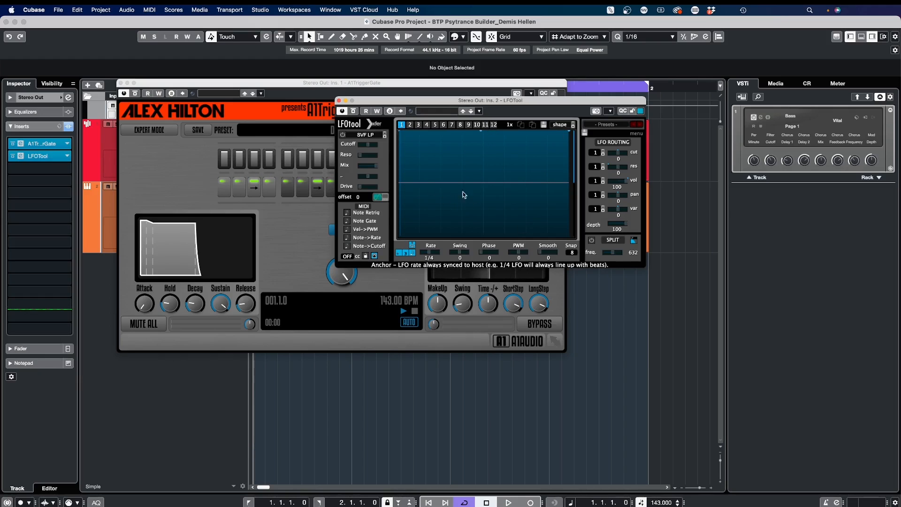
pyautogui.moveTo(470, 105); pyautogui.dragTo(466, 144)
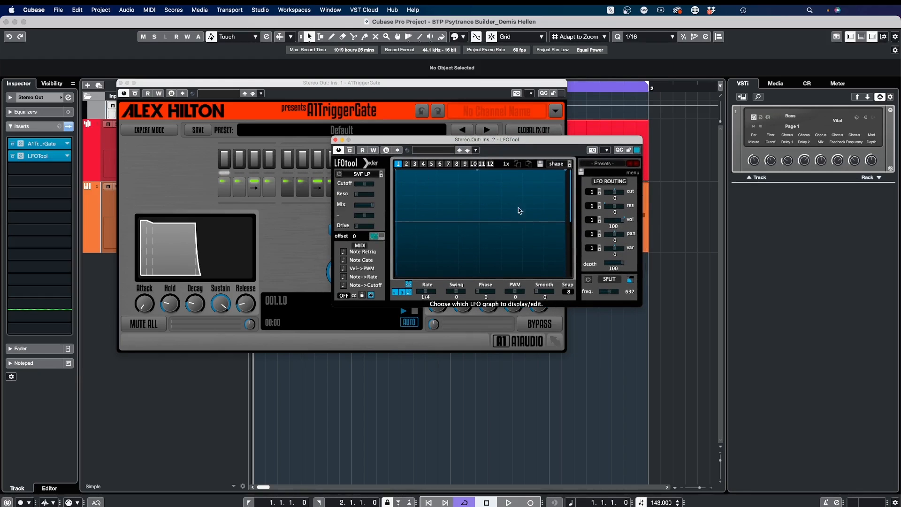
# Step: Bypass A1TriggerGate and play the loop with the bass muted and unmuted to compare the waveforms in LFOTool
pyautogui.press('space')
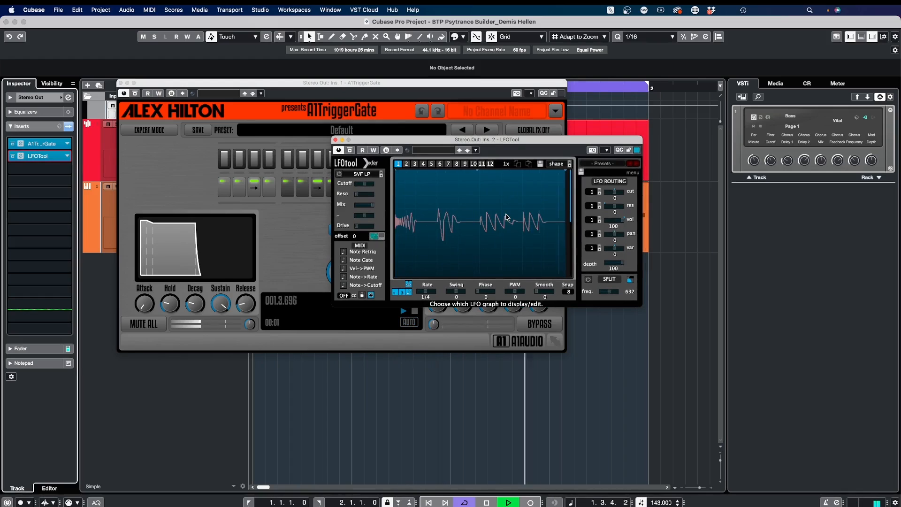
pyautogui.press('space')
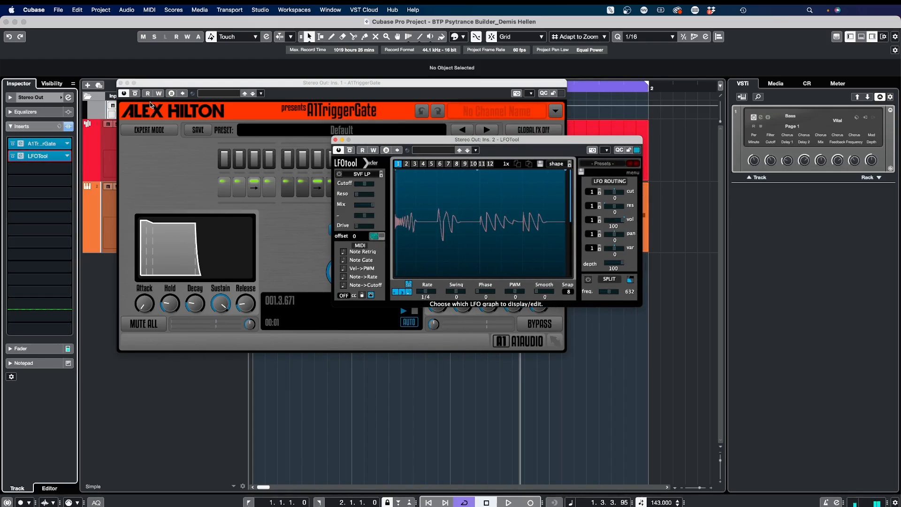
pyautogui.click(136, 94)
pyautogui.click(593, 141)
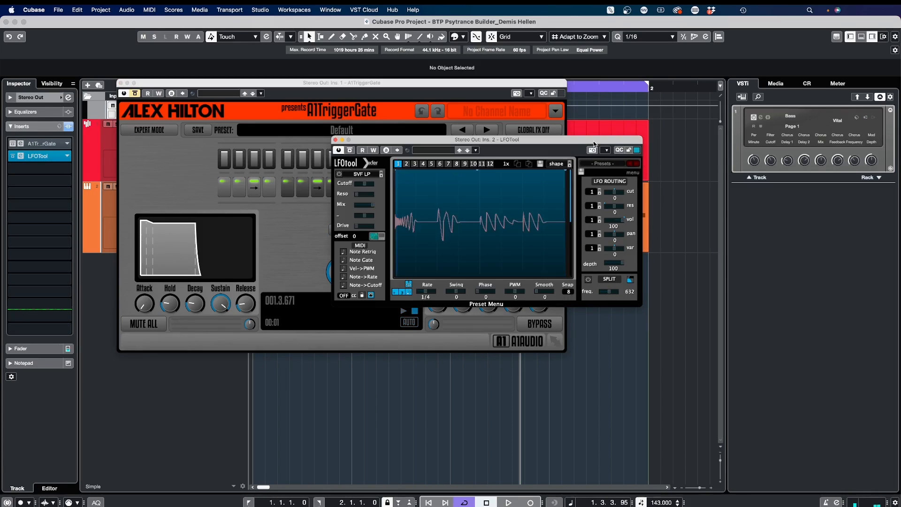
pyautogui.press('space')
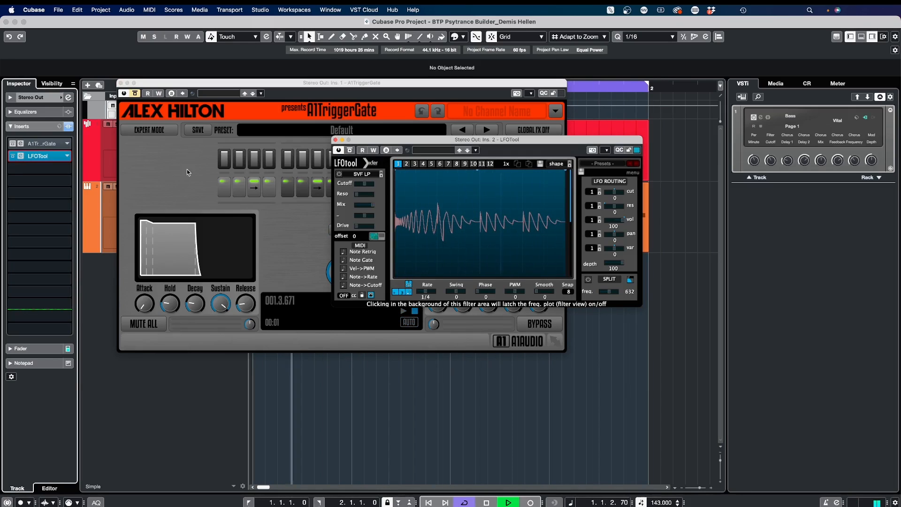
pyautogui.click(109, 187)
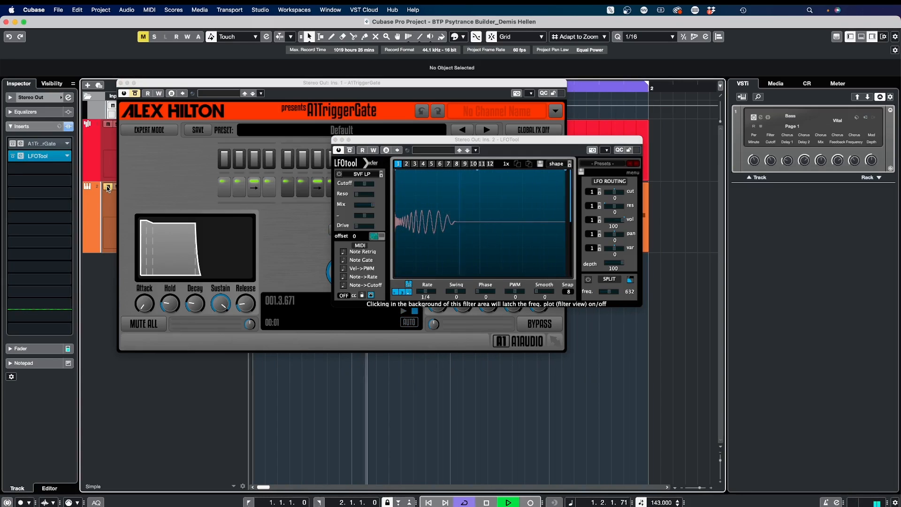
pyautogui.press('space')
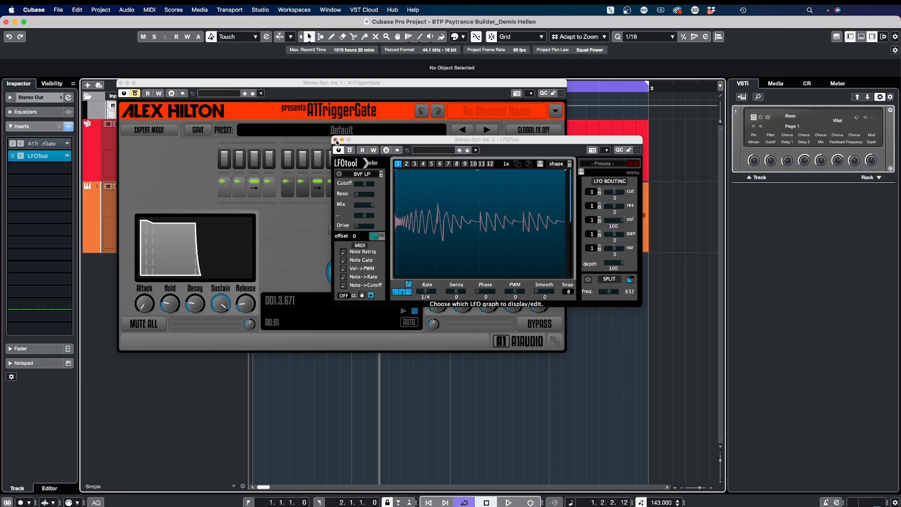
# Step: Close LFOTool, remove it from the Stereo Out inserts and reactivate A1TriggerGate
pyautogui.click(335, 140)
pyautogui.click(68, 156)
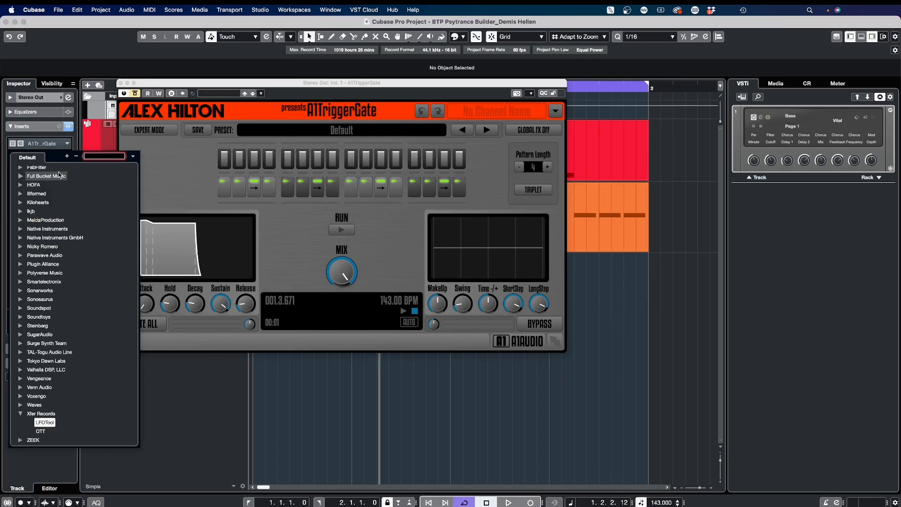
pyautogui.scroll(10, 59, 174)
pyautogui.click(61, 175)
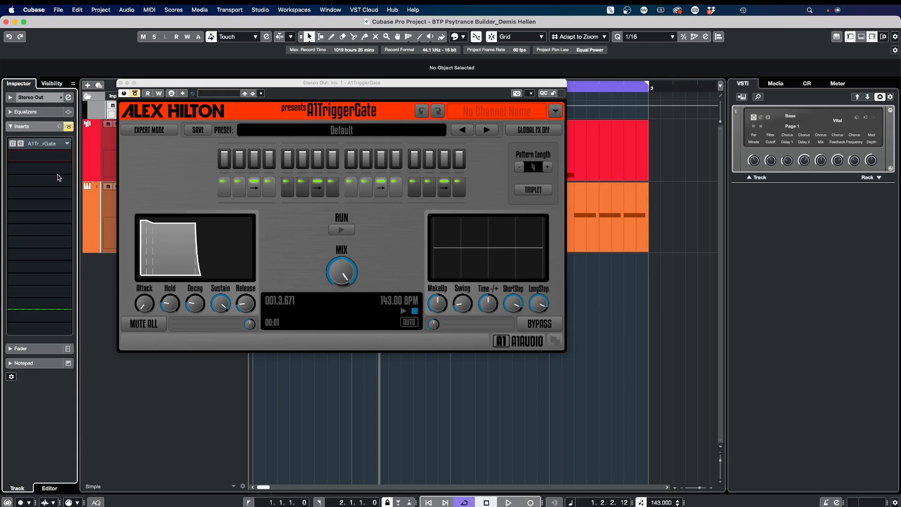
pyautogui.click(13, 143)
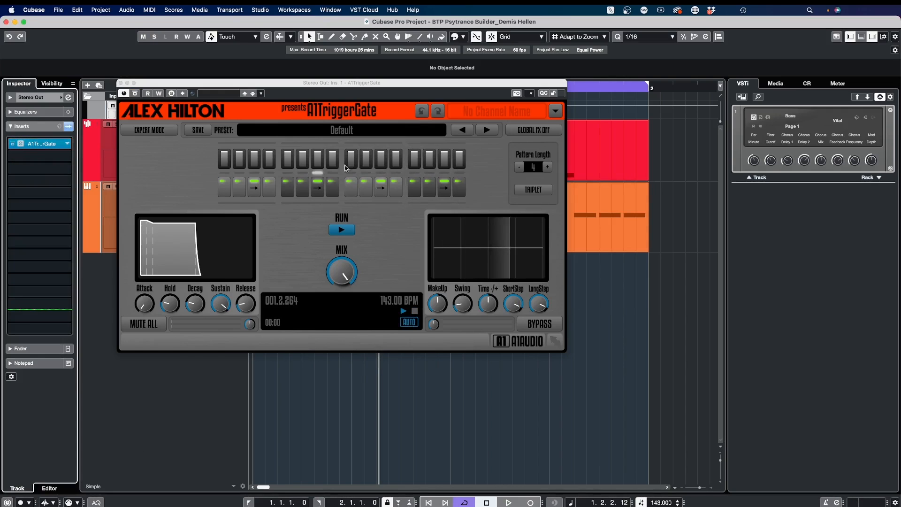
# Step: Enlarge and reposition the A1TriggerGate window and play the loop to examine the gated output waveform
pyautogui.moveTo(554, 343); pyautogui.dragTo(554, 343)
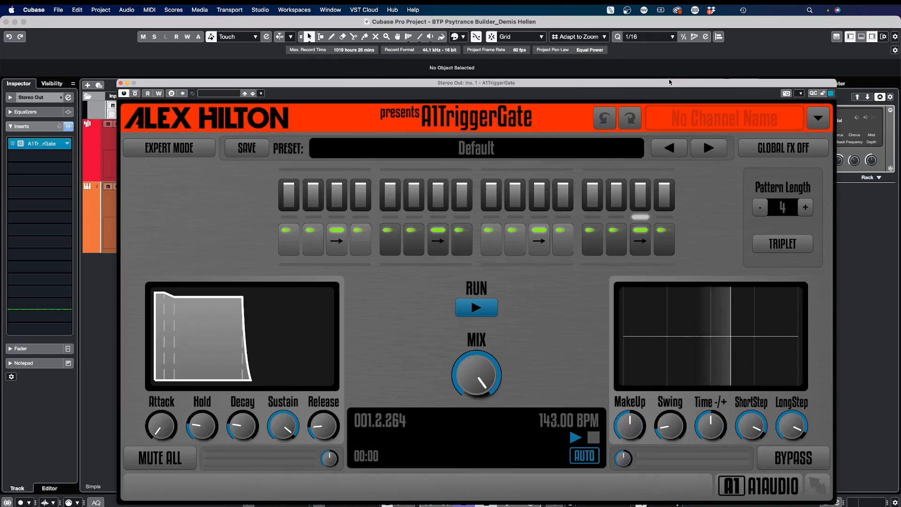
pyautogui.moveTo(672, 83); pyautogui.dragTo(608, 39)
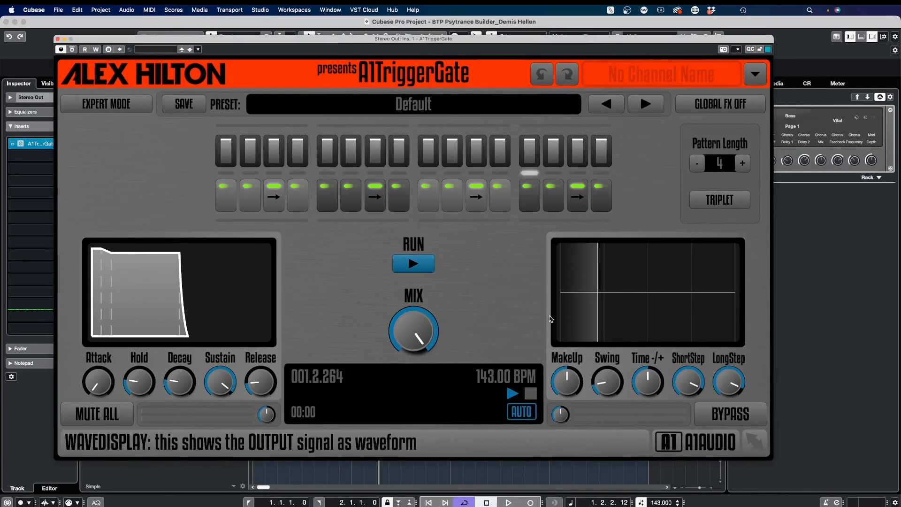
pyautogui.press('space')
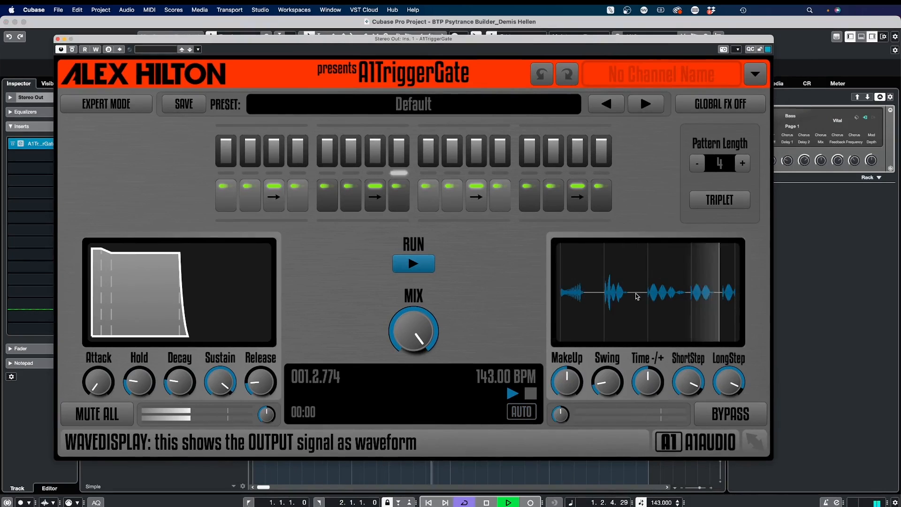
pyautogui.press('space')
# Step: Turn A1TriggerGate's Mix down to its minimum and play the loop to examine the ungated kick and bass waveform
pyautogui.moveTo(424, 336); pyautogui.dragTo(423, 422)
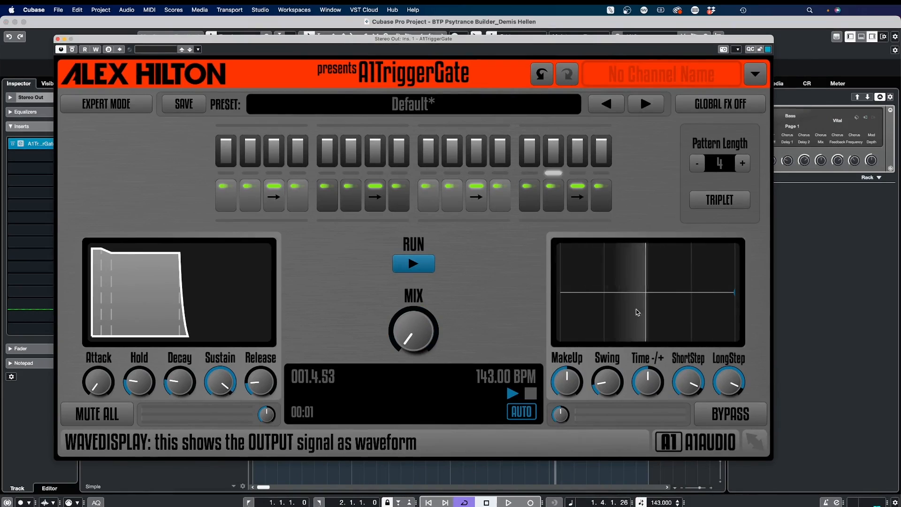
pyautogui.press('space')
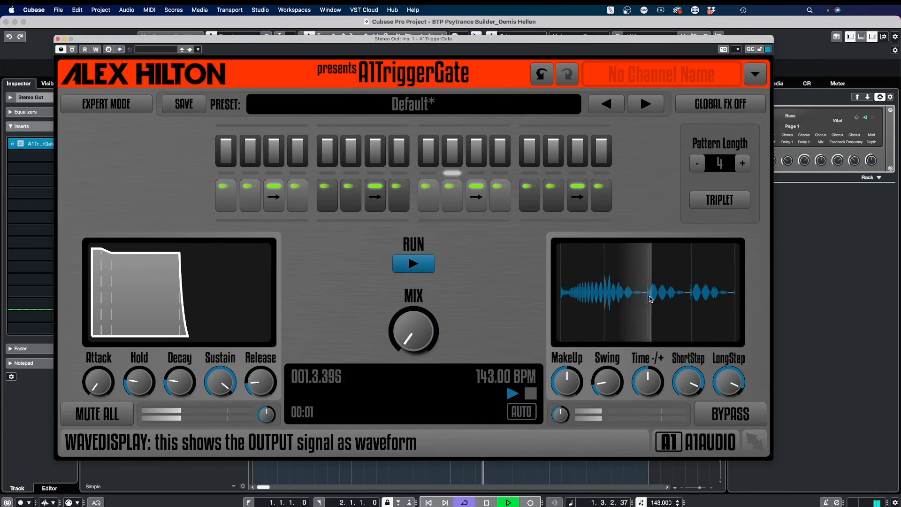
pyautogui.press('space')
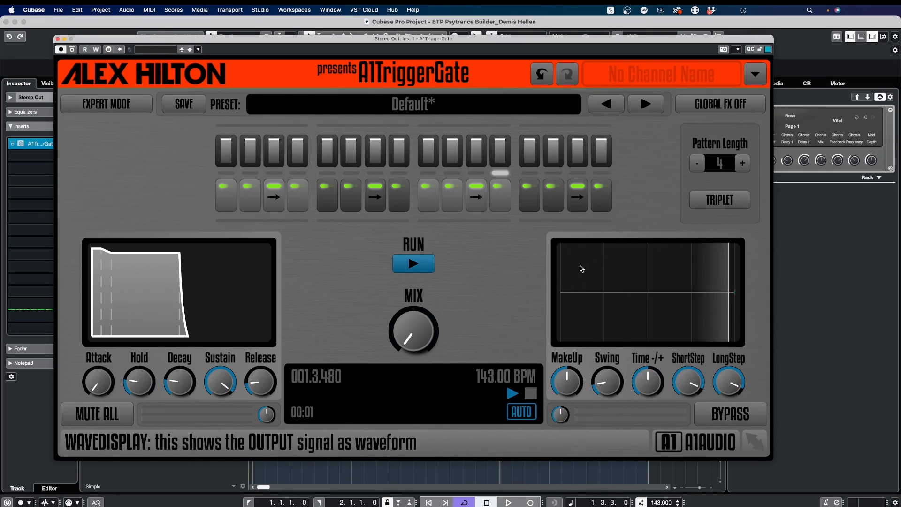
# Step: Close the A1TriggerGate window and examine how the kick and bass notes line up in the arrangement
pyautogui.click(58, 39)
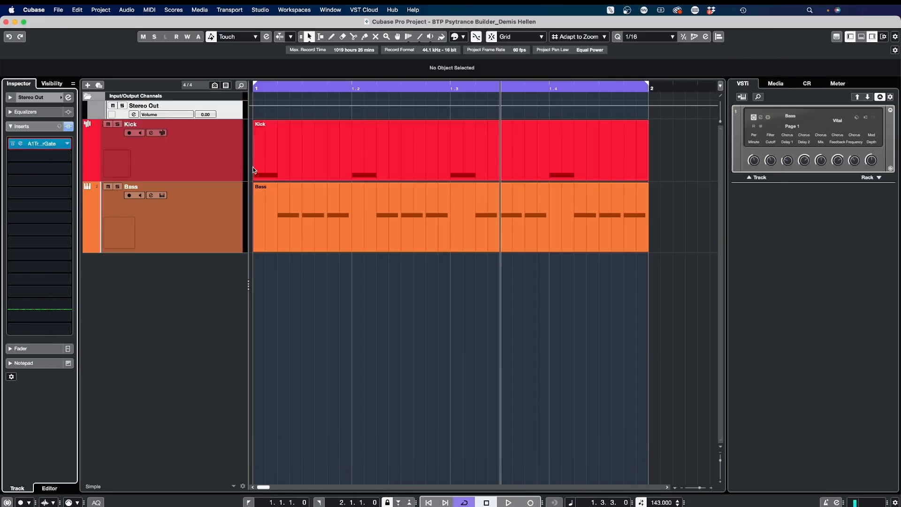
pyautogui.click(292, 217)
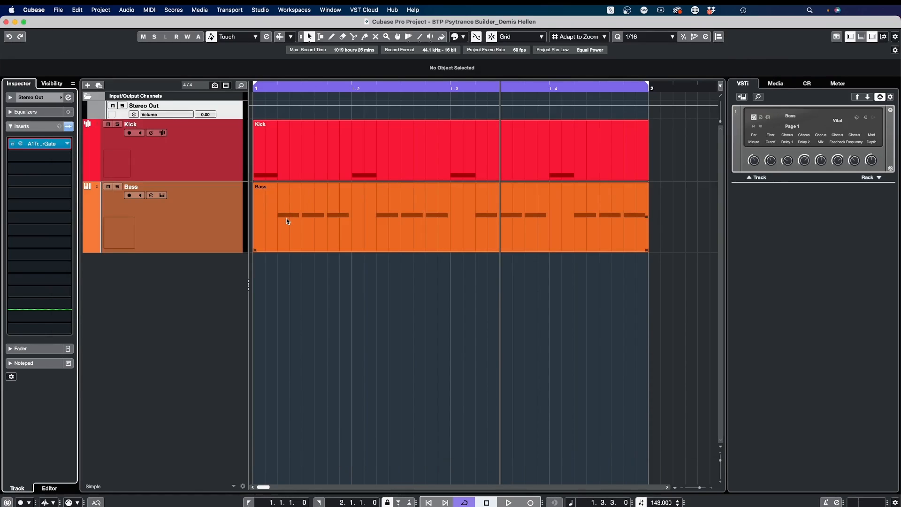
pyautogui.click(290, 257)
pyautogui.click(304, 158)
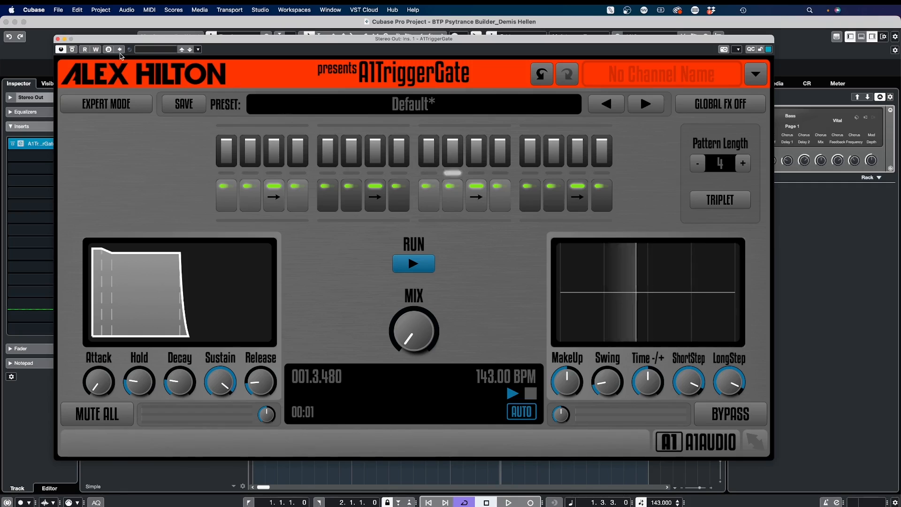
pyautogui.click(58, 39)
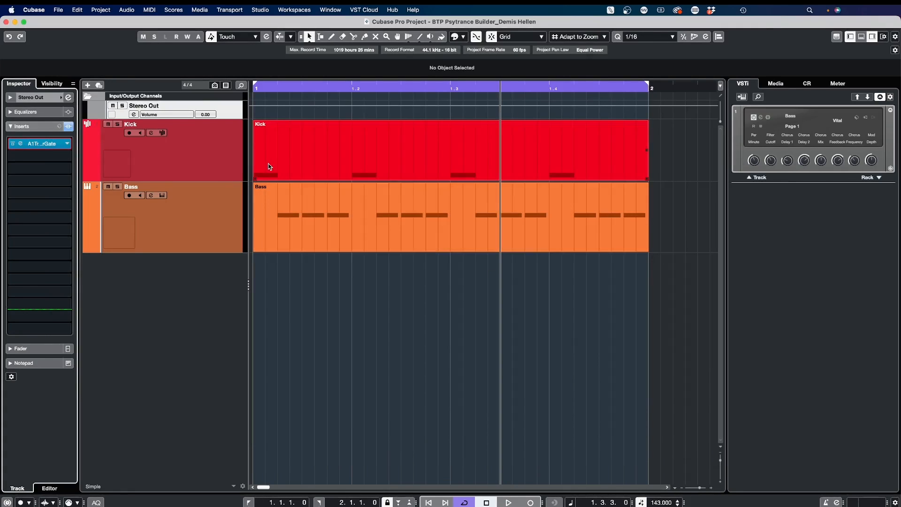
pyautogui.click(270, 166)
pyautogui.click(294, 220)
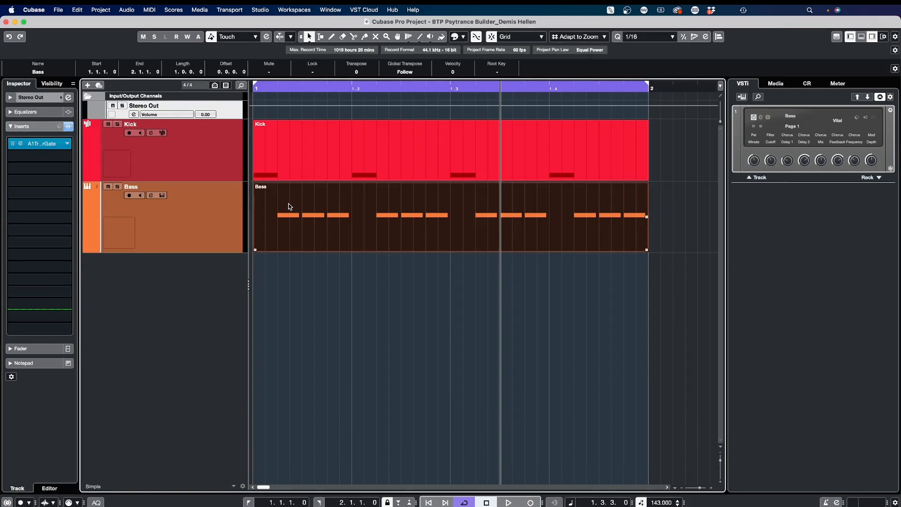
# Step: Add a stereo group channel named Bass Mix to the selected Bass track
pyautogui.rightClick(226, 207)
pyautogui.moveTo(256, 210)
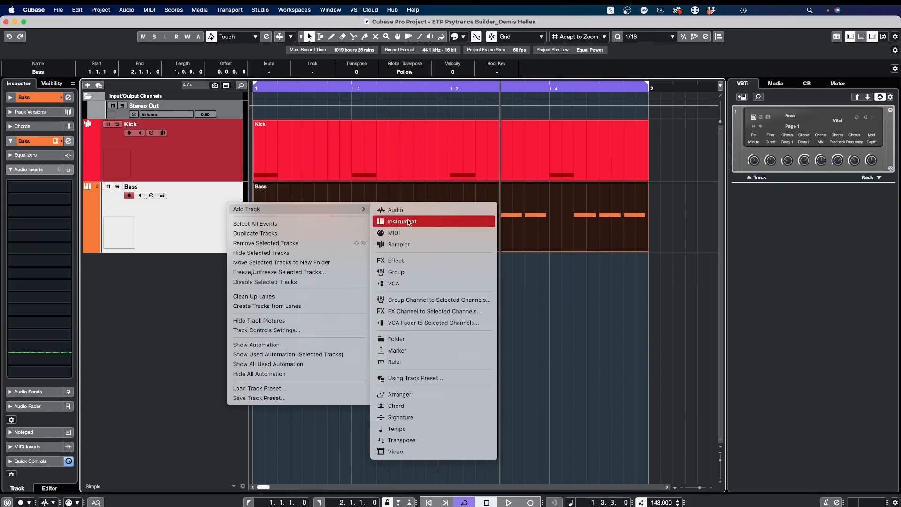
pyautogui.click(407, 300)
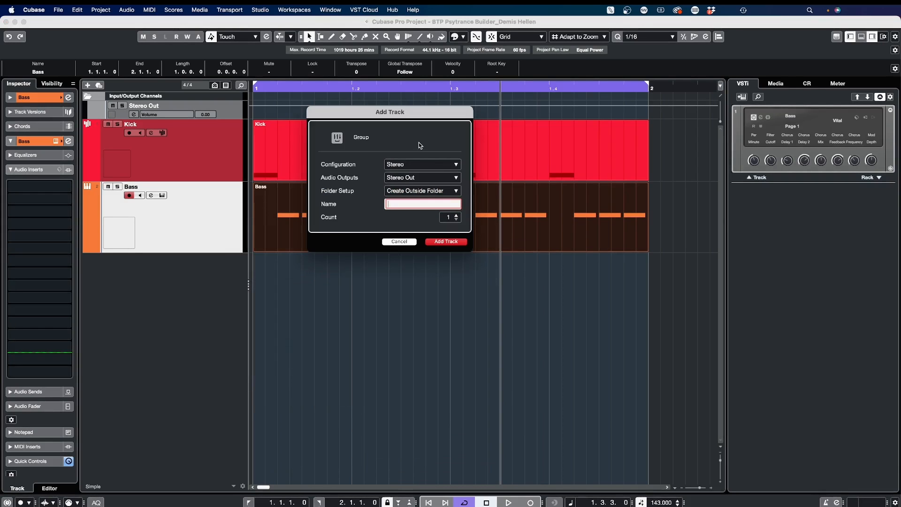
pyautogui.write('Bass Mix')
pyautogui.press('Return')
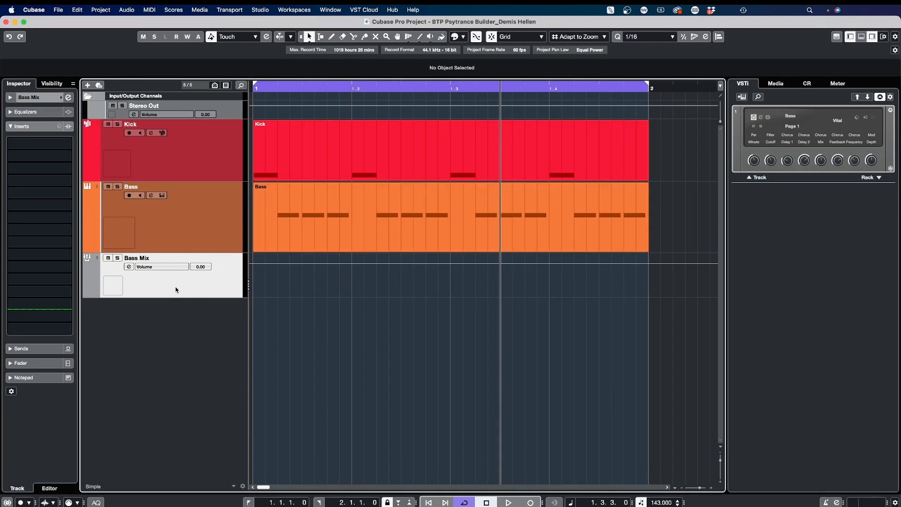
# Step: Show the channel routing in the MixConsole and check that the Bass channel outputs to the Bass Mix group
pyautogui.click(201, 233)
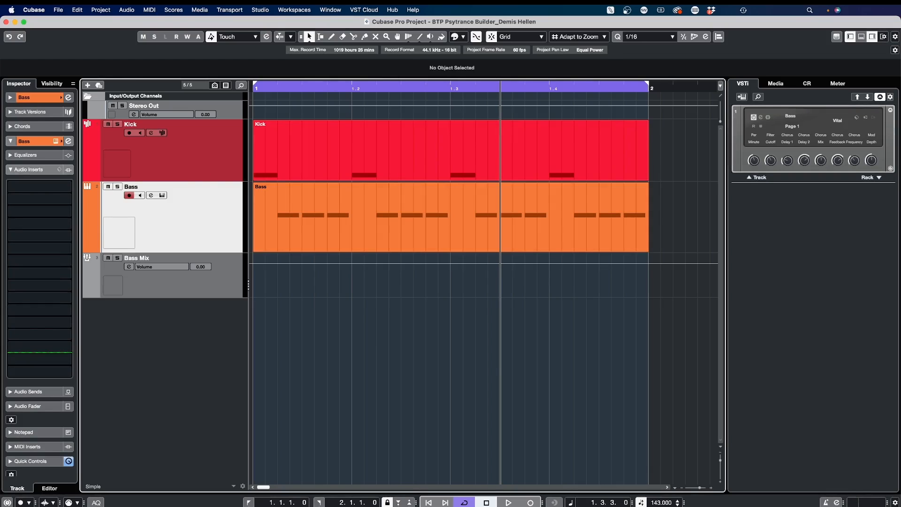
pyautogui.press('F3')
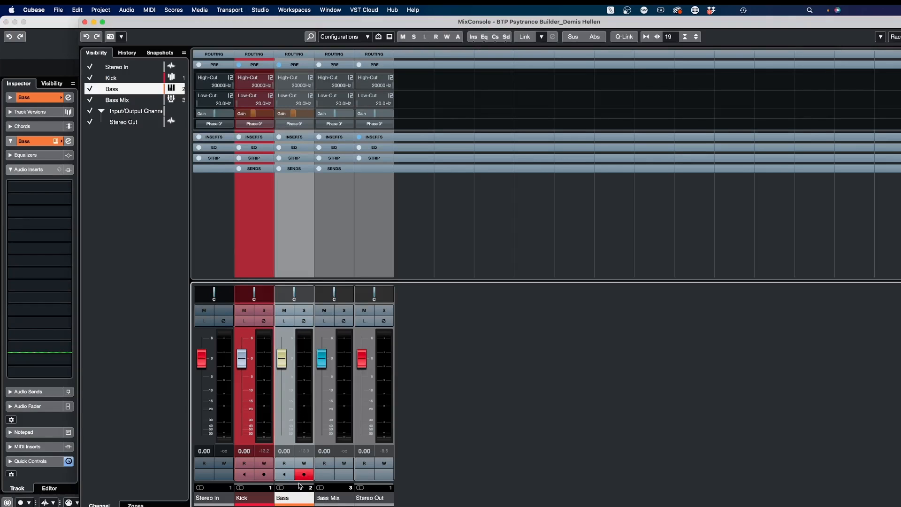
pyautogui.click(325, 501)
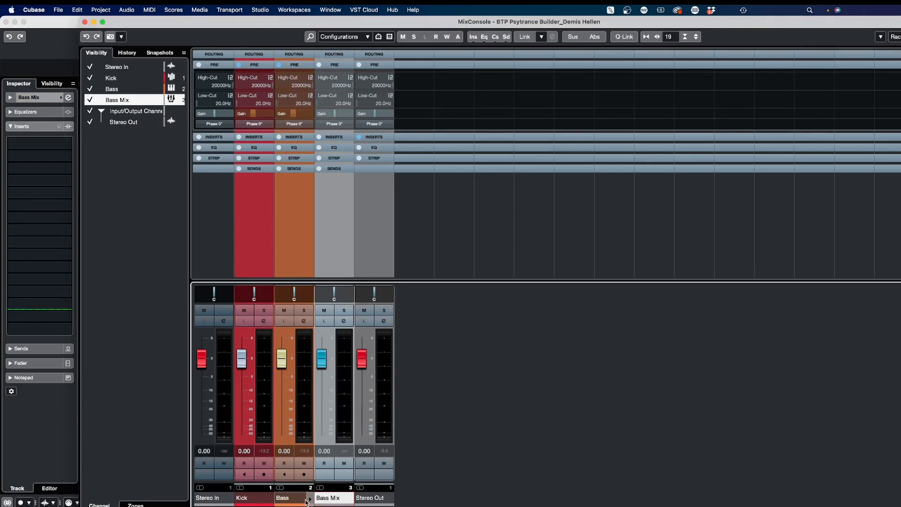
pyautogui.click(294, 500)
pyautogui.click(335, 502)
pyautogui.click(292, 500)
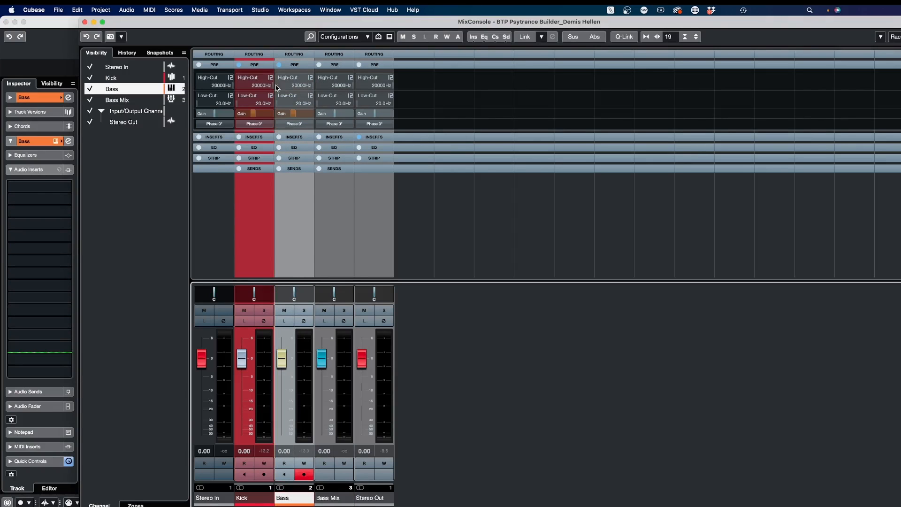
pyautogui.click(294, 54)
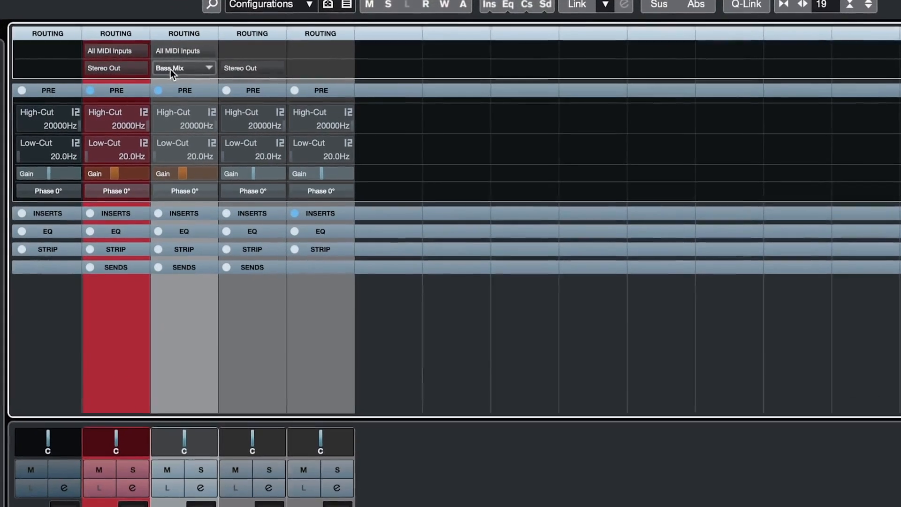
pyautogui.click(178, 69)
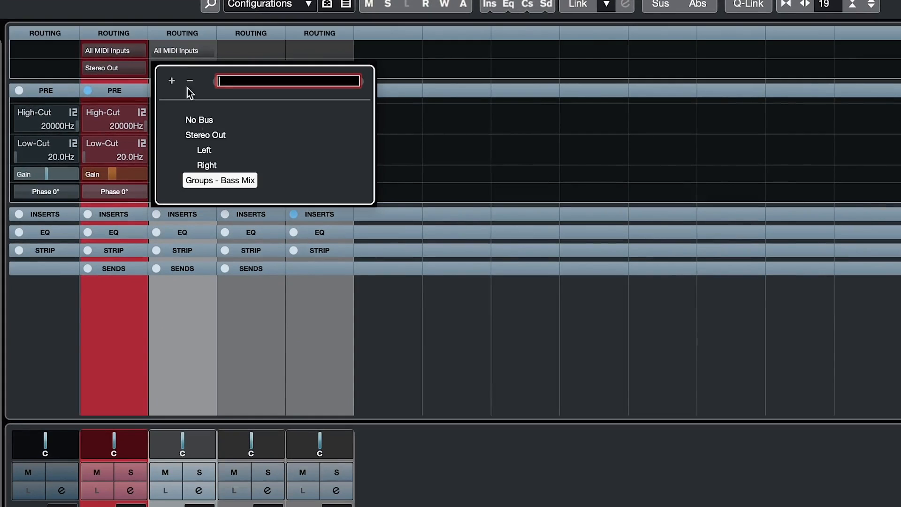
# Step: Switch the Bass channel's output to Stereo Out and back to Groups - Bass Mix, and close the MixConsole
pyautogui.click(207, 135)
pyautogui.click(174, 65)
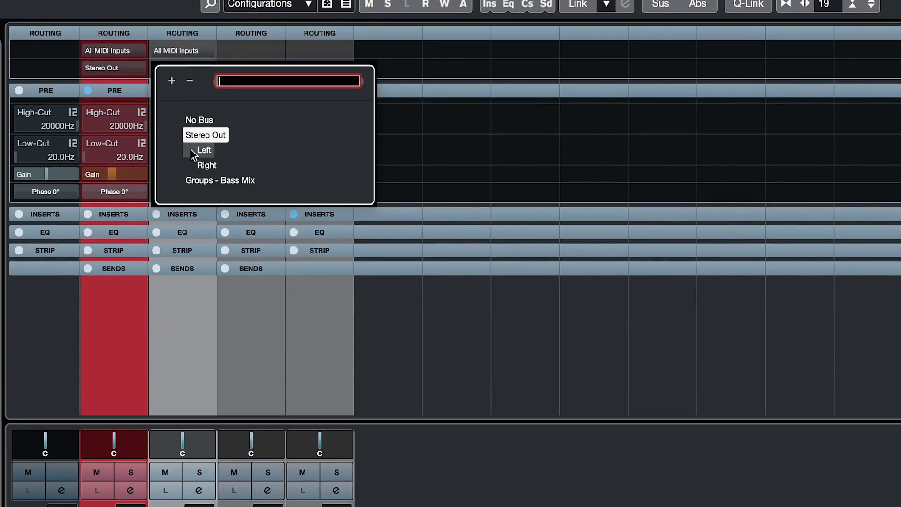
pyautogui.click(213, 179)
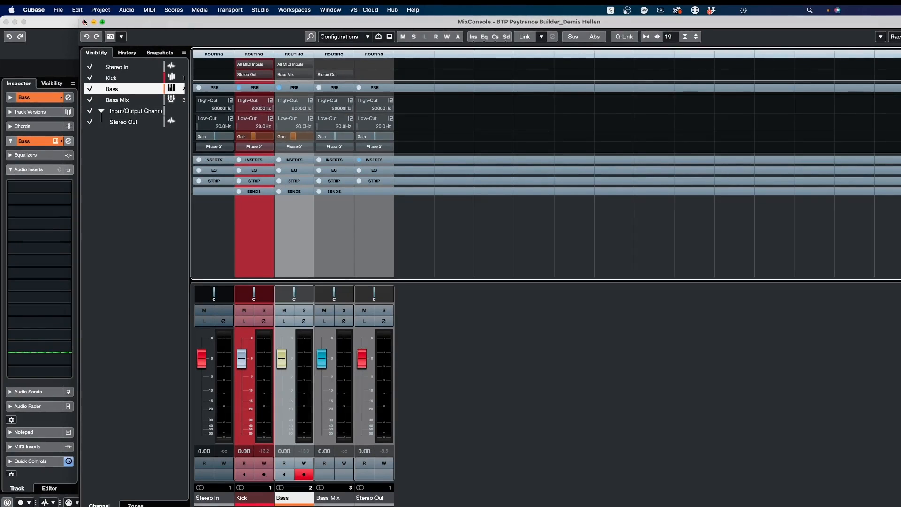
pyautogui.click(85, 22)
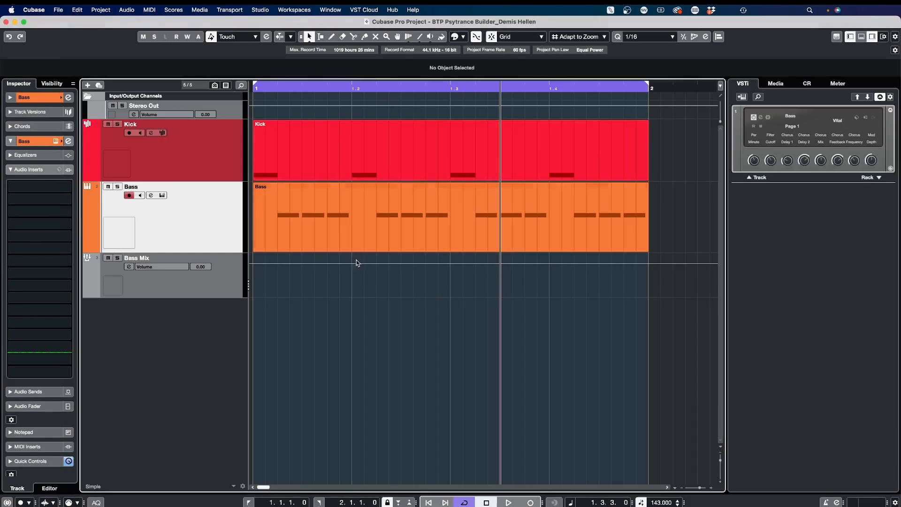
# Step: Select the Bass Mix group, play the loop with the MixConsole open, and solo the Bass channel
pyautogui.click(209, 257)
pyautogui.press('F3')
pyautogui.press('space')
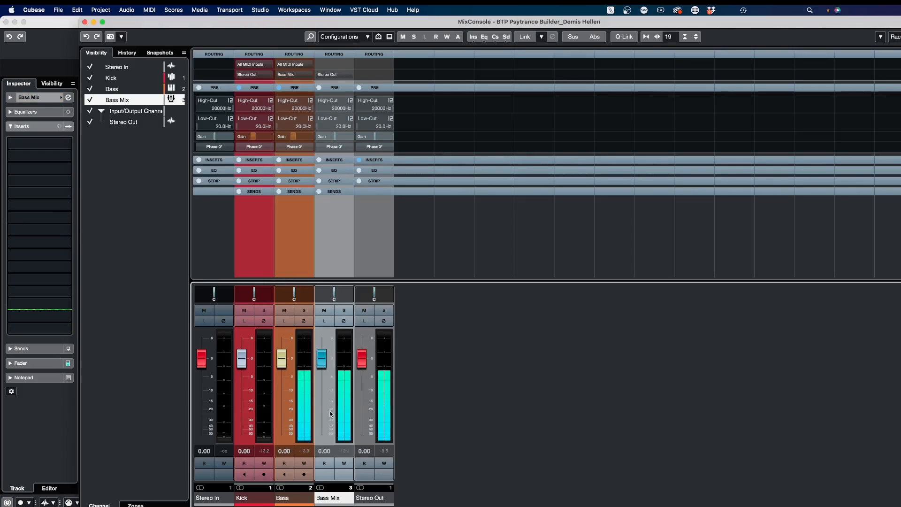
pyautogui.click(304, 311)
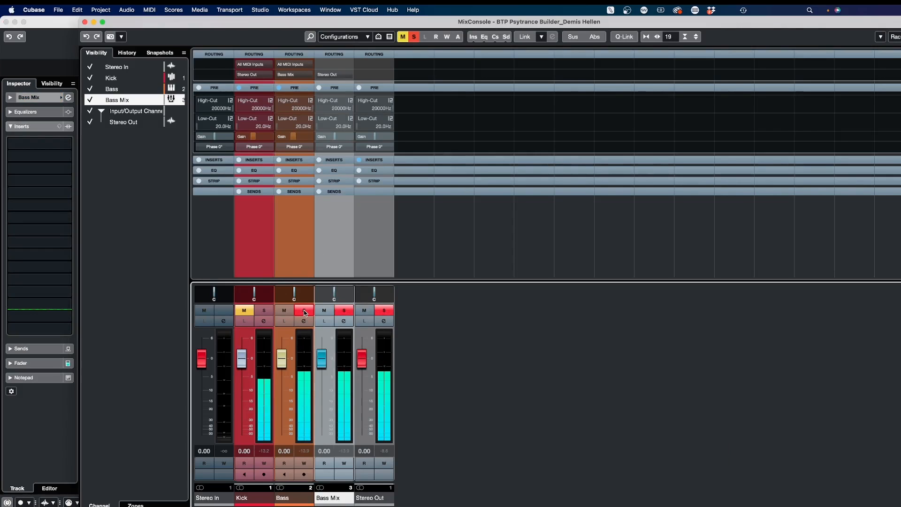
# Step: Insert the Flux Mini 2 plugin in the first insert slot of the Bass Mix channel
pyautogui.click(335, 160)
pyautogui.click(338, 170)
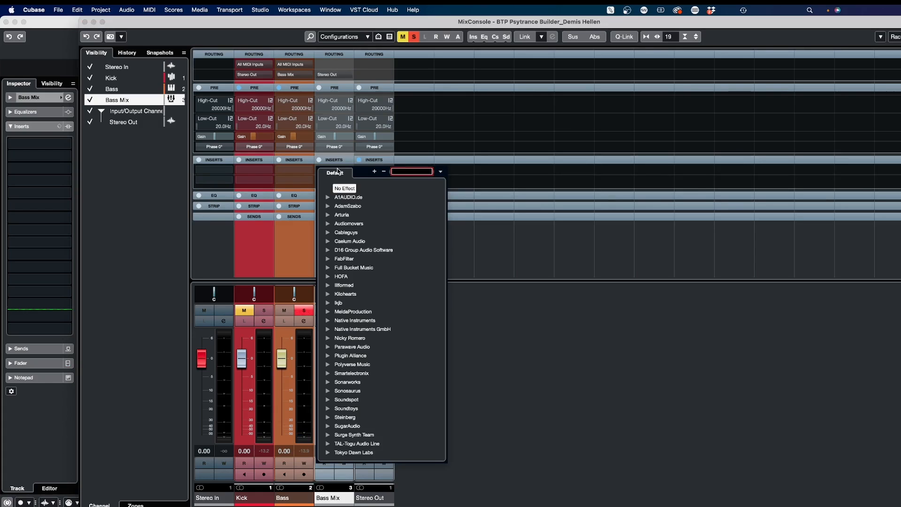
pyautogui.write('flux')
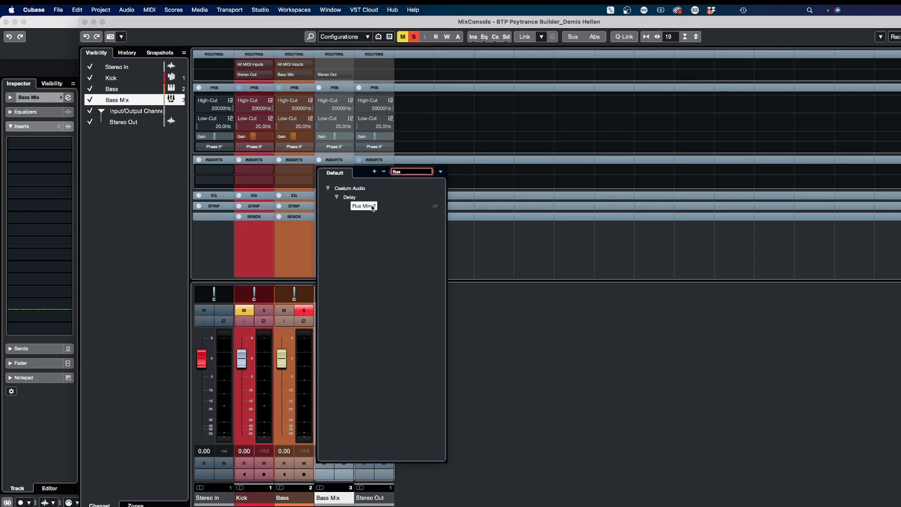
pyautogui.click(372, 207)
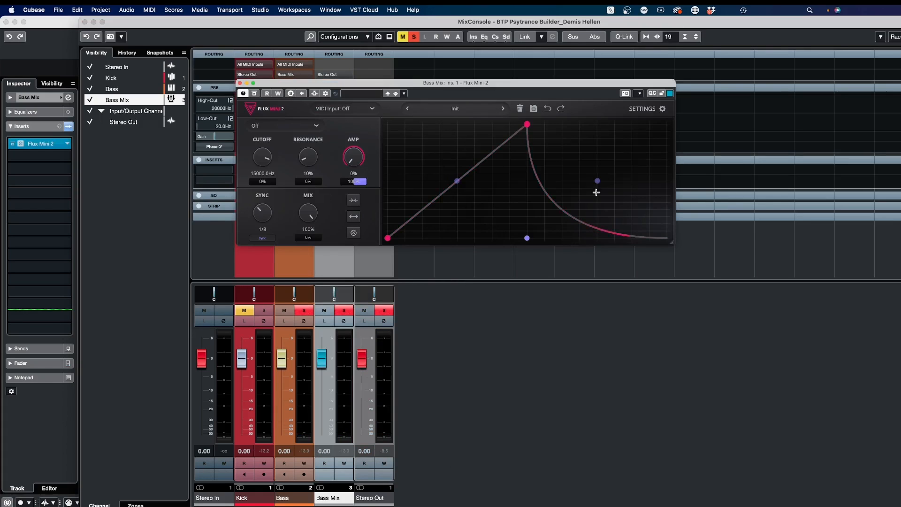
# Step: Load the factory preset Subchain in Flux Mini 2
pyautogui.moveTo(597, 181); pyautogui.dragTo(667, 124)
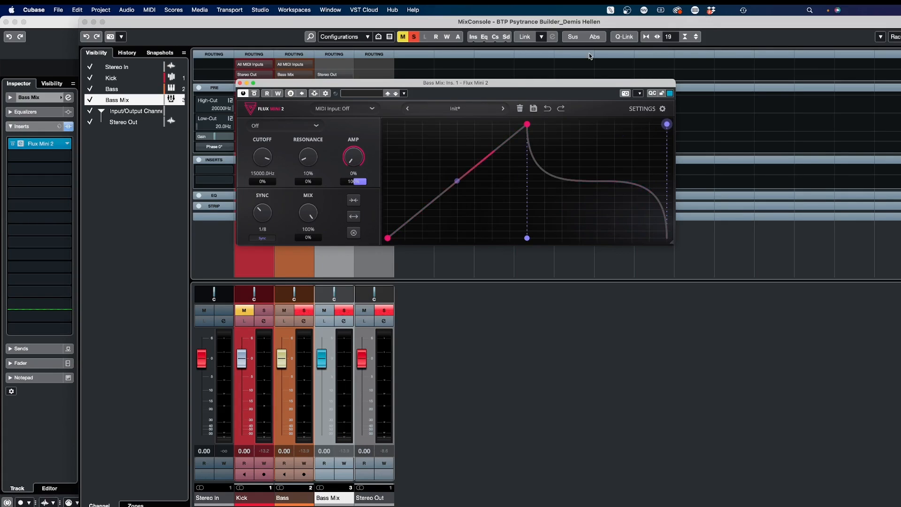
pyautogui.click(472, 109)
pyautogui.moveTo(438, 133)
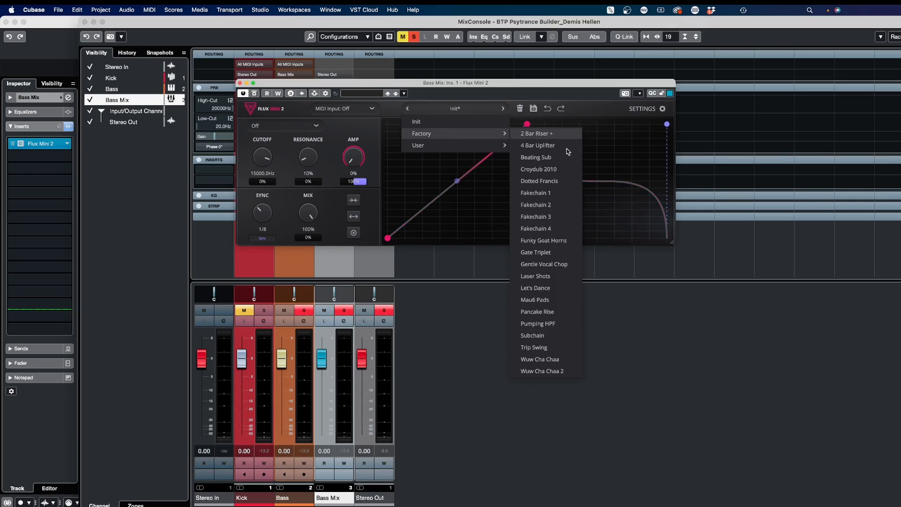
pyautogui.click(538, 335)
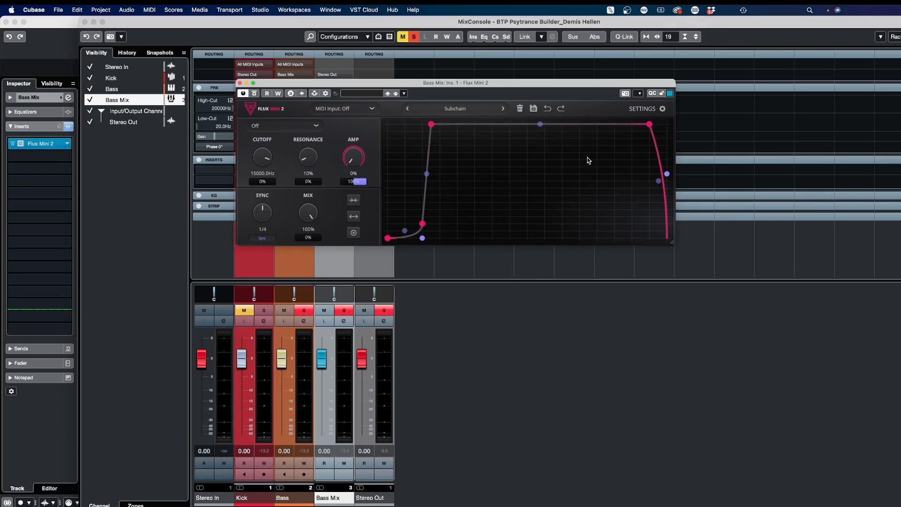
# Step: Reshape the volume curve into a gradual rise peaking mid-cycle, removing the low node near the start and rounding the final drop
pyautogui.moveTo(431, 126); pyautogui.dragTo(527, 123)
pyautogui.doubleClick(422, 224)
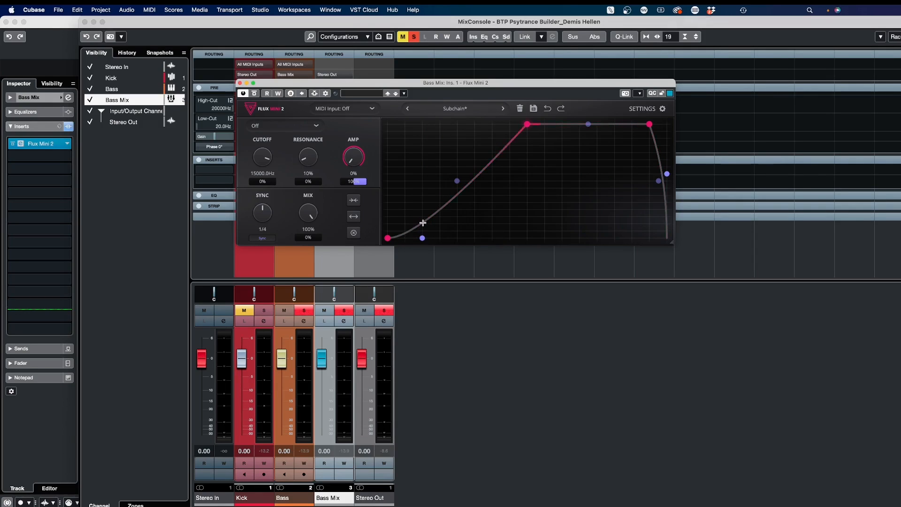
pyautogui.press('space')
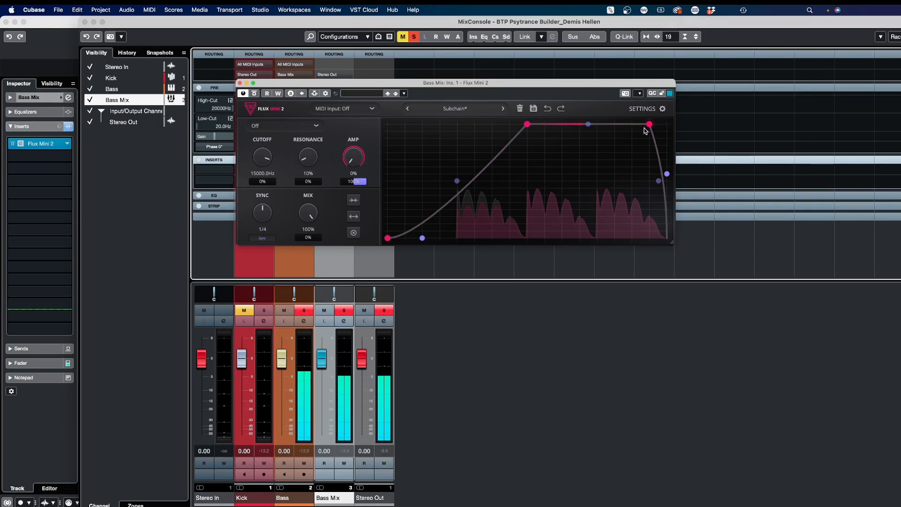
pyautogui.moveTo(651, 125)
pyautogui.mouseDown()
pyautogui.moveTo(663, 123)
pyautogui.moveTo(655, 126)
pyautogui.mouseUp()
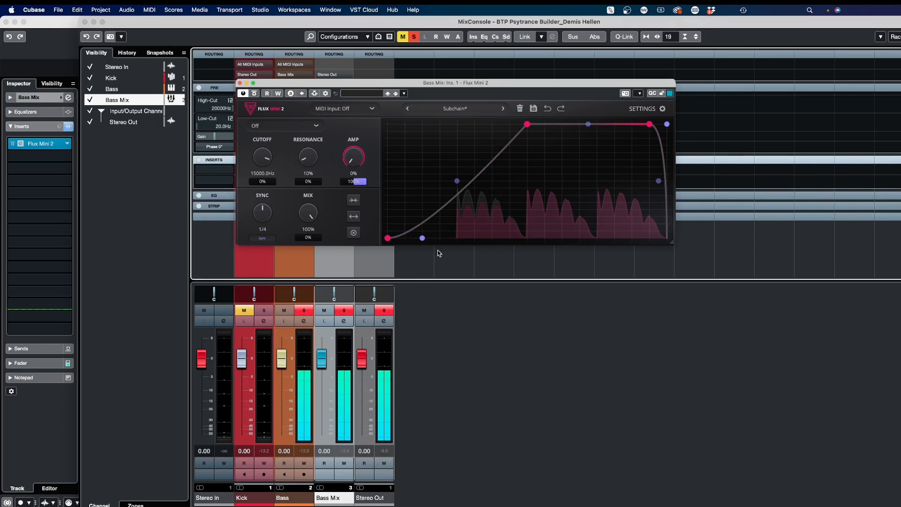
# Step: Replay the soloed bass to examine how the curve shapes each note, and close the Flux Mini 2 window
pyautogui.press('space')
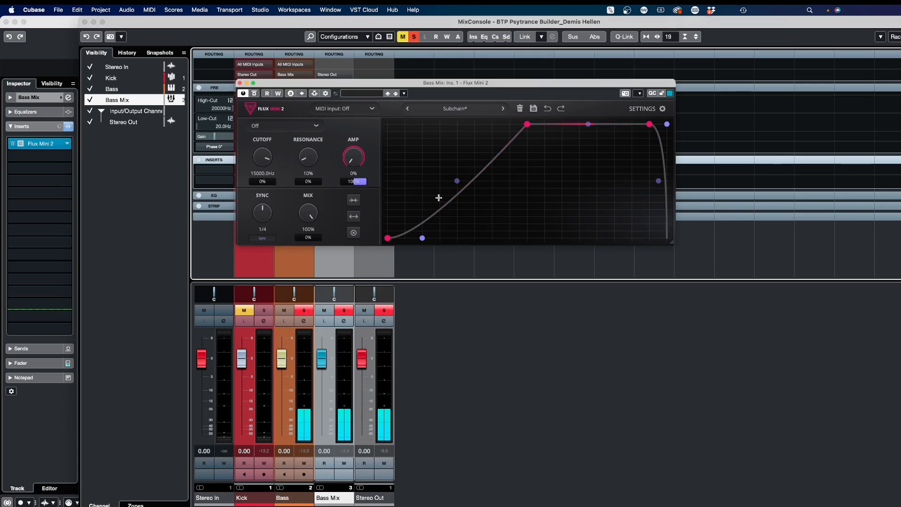
pyautogui.press('space')
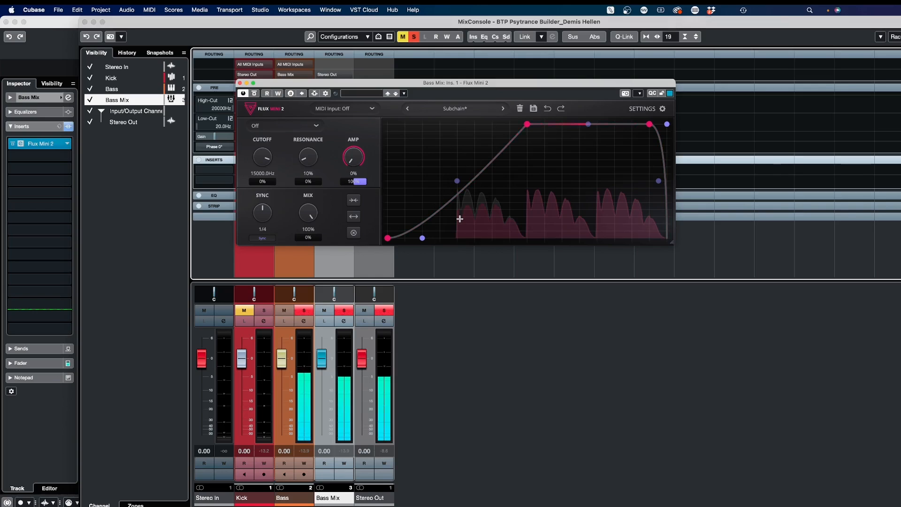
pyautogui.press('space')
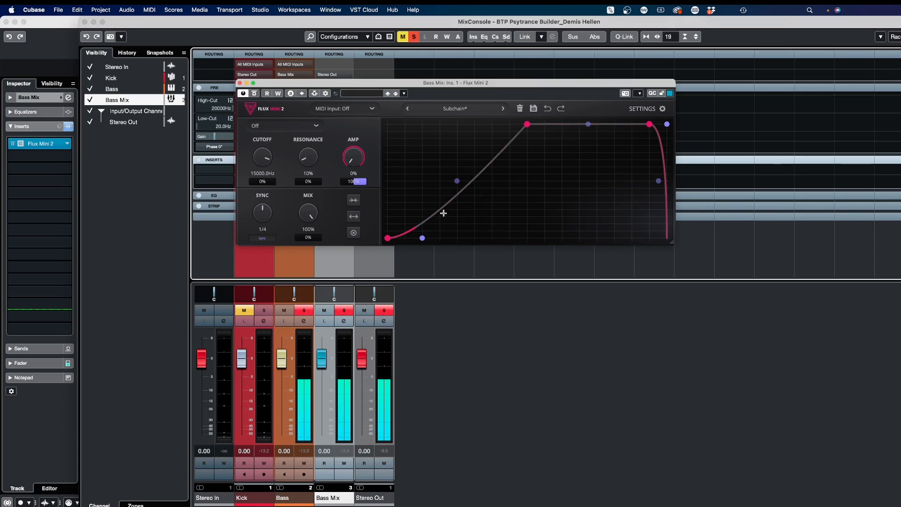
pyautogui.click(240, 83)
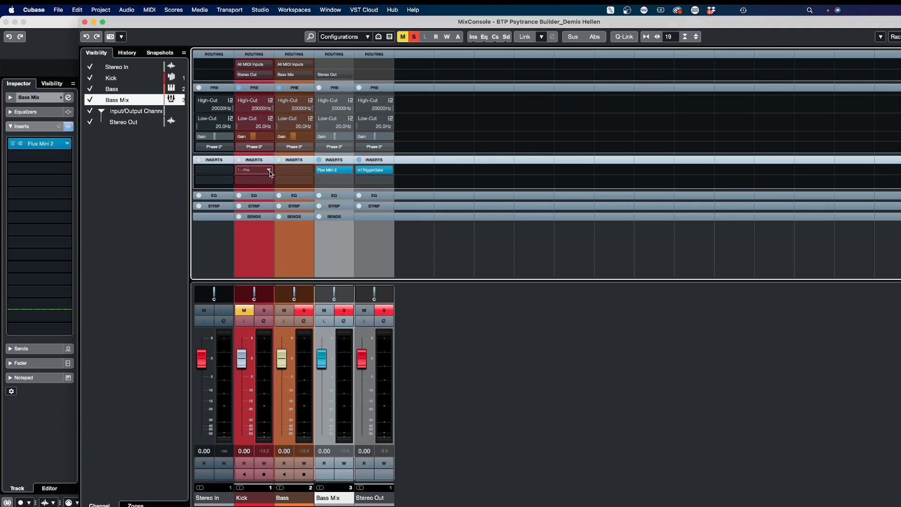
# Step: Turn off the bass solo during playback to hear kick and bass together, and close the MixConsole
pyautogui.press('space')
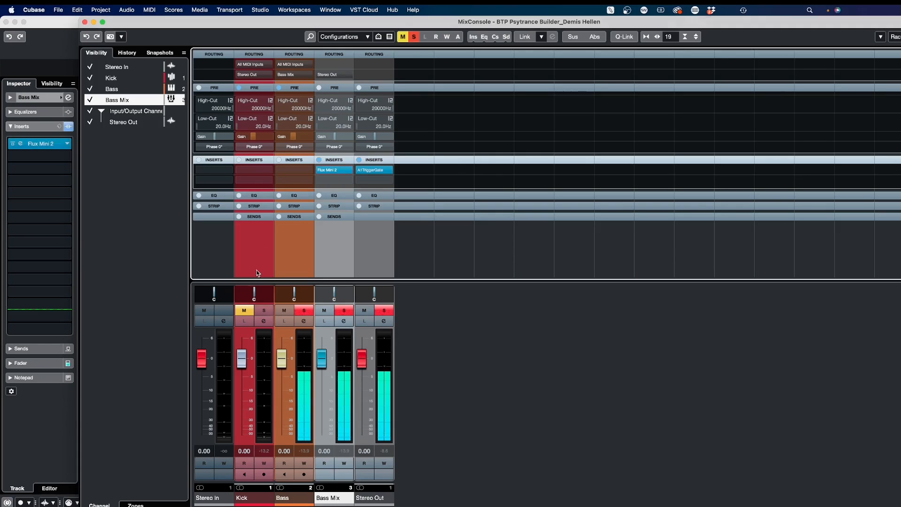
pyautogui.click(338, 312)
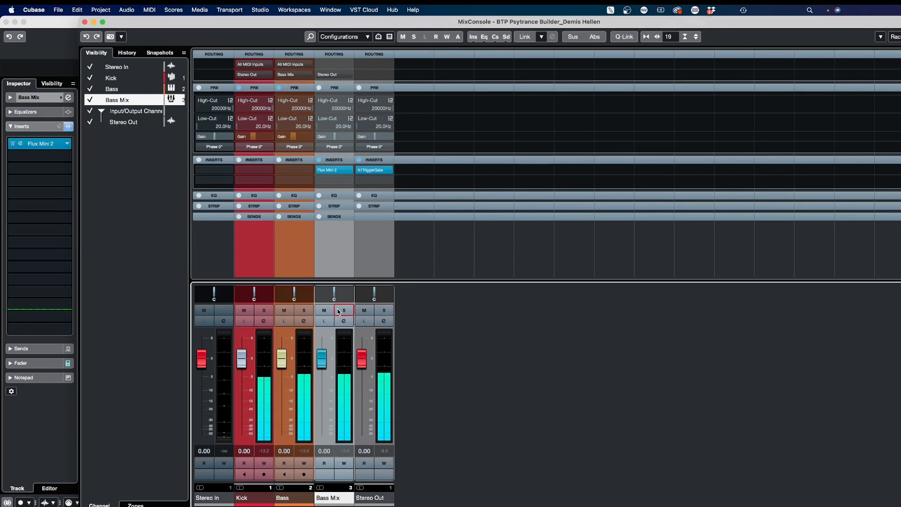
pyautogui.press('space')
pyautogui.press('F3')
# Step: Duplicate the bar 1 Bass part into bar 2
pyautogui.press('g')
pyautogui.press('g')
pyautogui.press('g')
pyautogui.press('g')
pyautogui.click(299, 223)
pyautogui.press('super+d')
# Step: Delete the first F#1 note of each group of three in the bar 1 Bass part
pyautogui.doubleClick(296, 221)
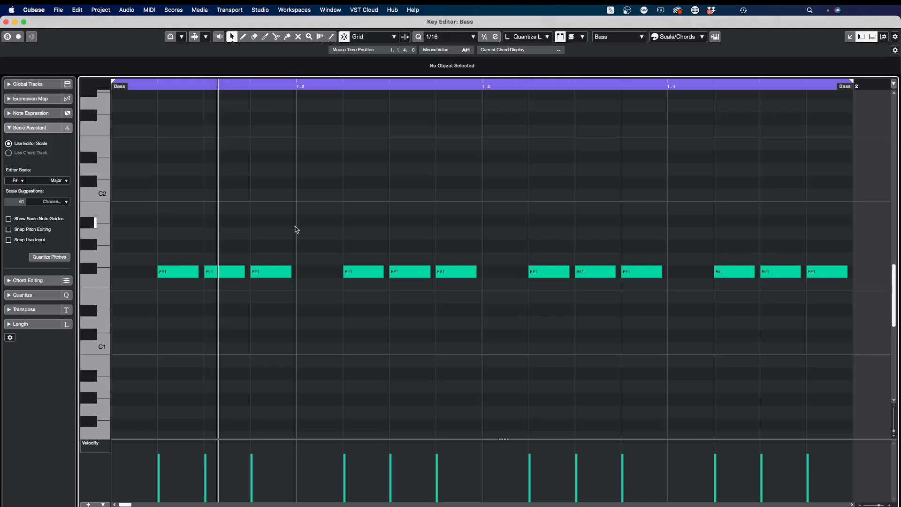
pyautogui.click(179, 271)
pyautogui.press('Delete')
pyautogui.click(361, 272)
pyautogui.press('Delete')
pyautogui.click(547, 271)
pyautogui.press('Delete')
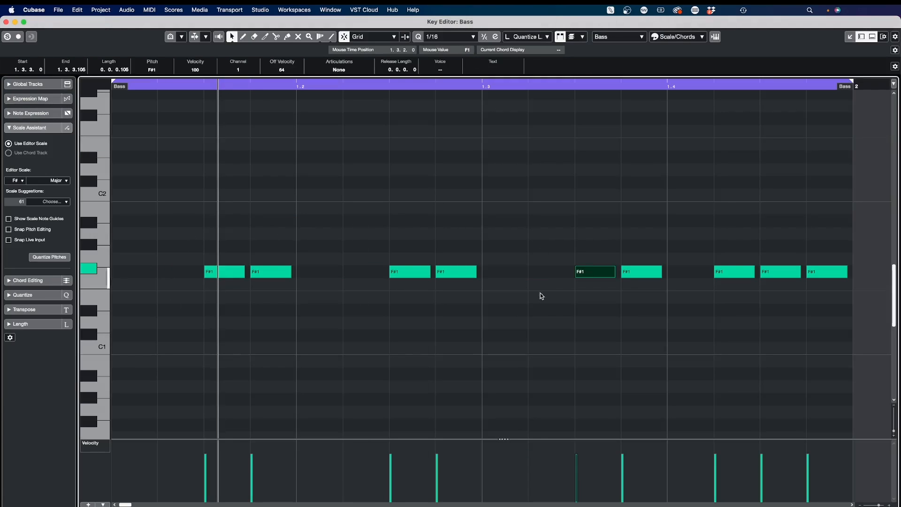
pyautogui.click(733, 271)
pyautogui.press('Delete')
pyautogui.press('Return')
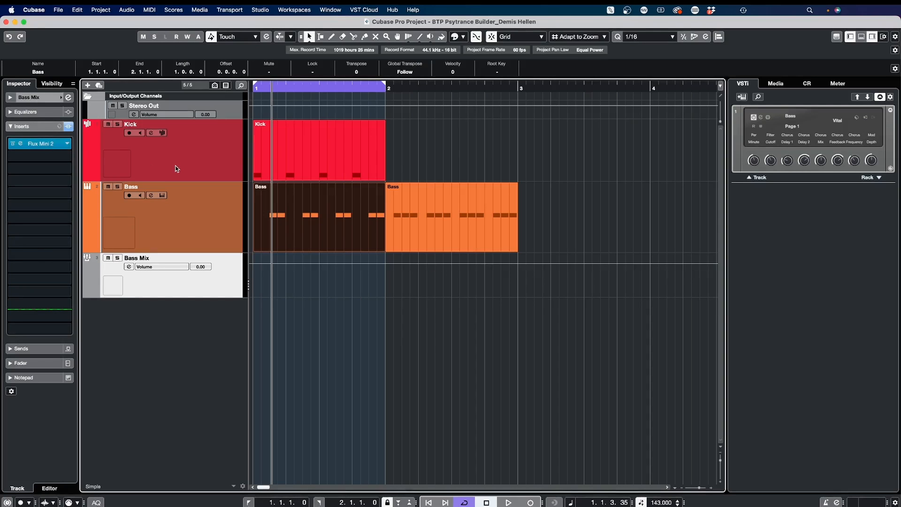
# Step: Play the loop with the thinned bass pattern and check the Flux Mini 2 curve on the Bass Mix group
pyautogui.press('space')
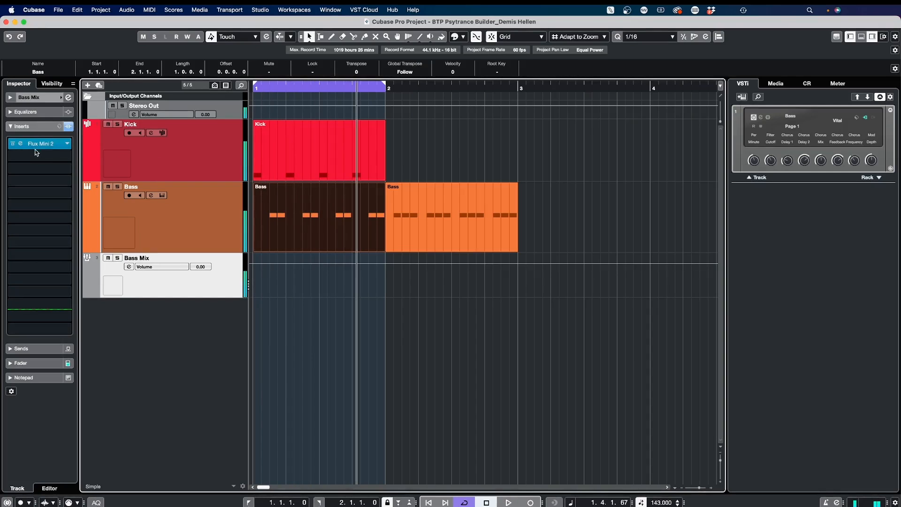
pyautogui.click(22, 143)
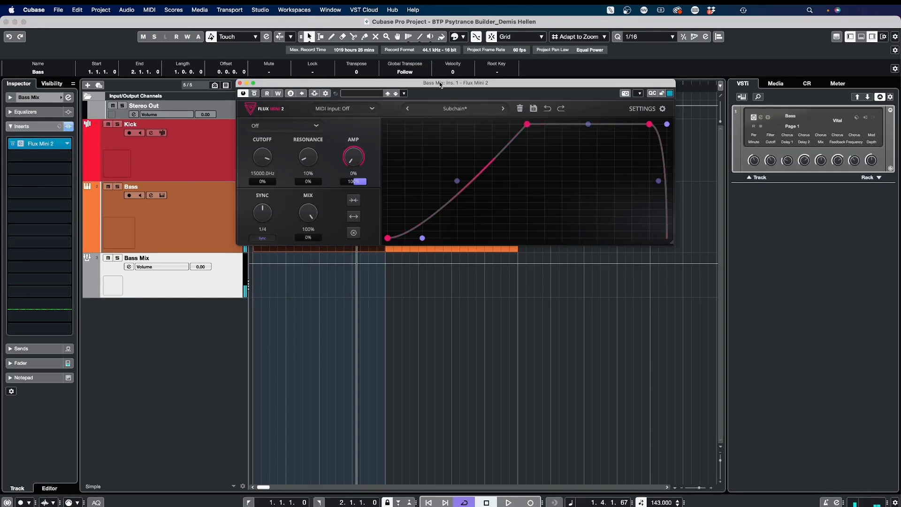
pyautogui.moveTo(440, 84); pyautogui.dragTo(430, 99)
pyautogui.click(230, 97)
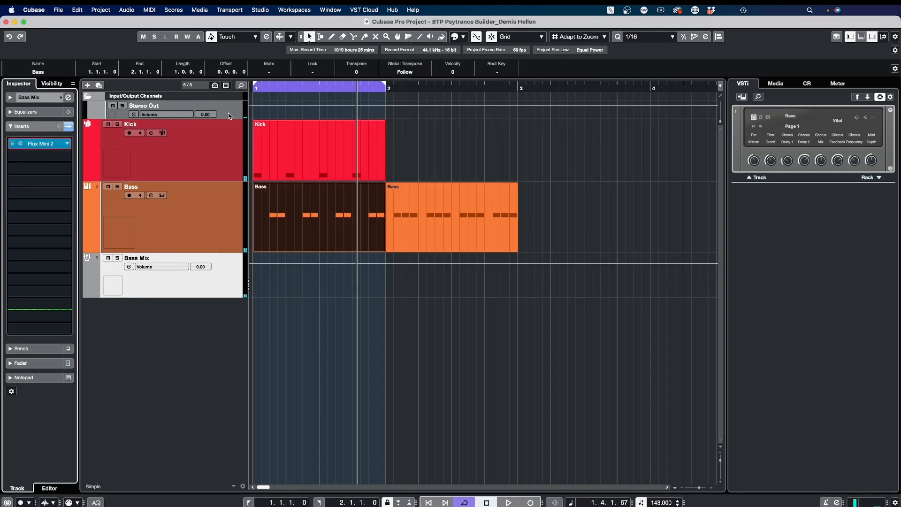
# Step: Play the loop with A1TriggerGate open on Stereo Out and examine the spacing between the kick and bass waveforms
pyautogui.click(143, 105)
pyautogui.click(35, 144)
pyautogui.press('space')
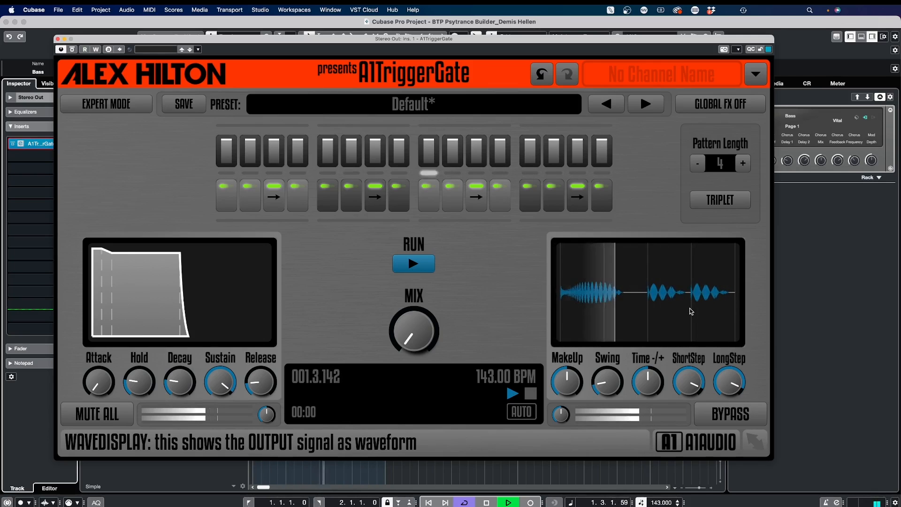
pyautogui.press('space')
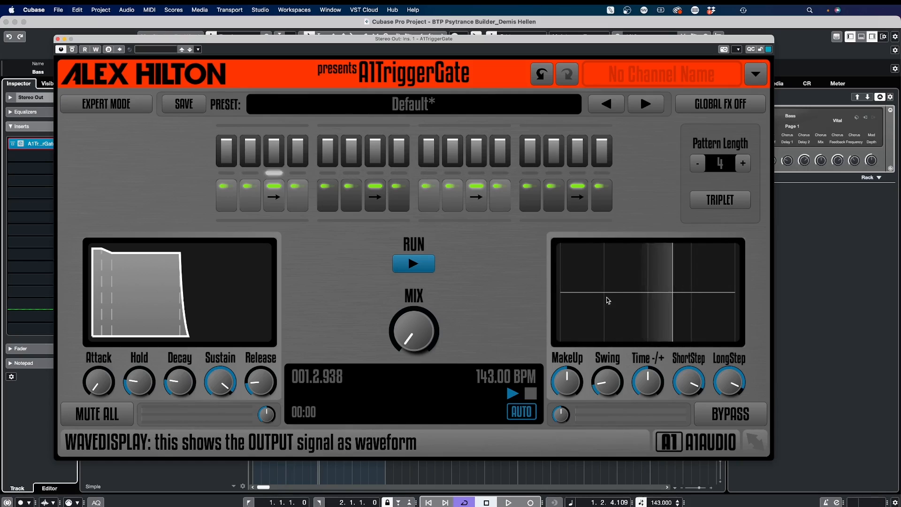
pyautogui.press('space')
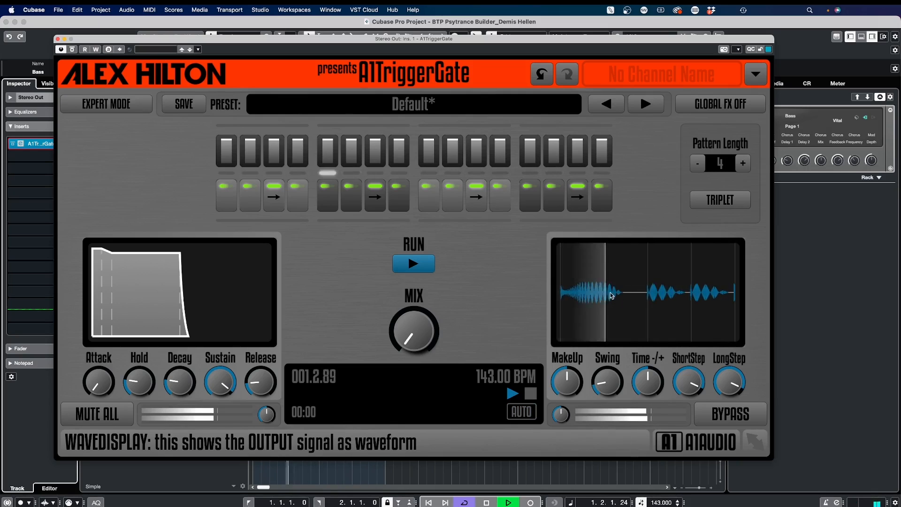
pyautogui.press('space')
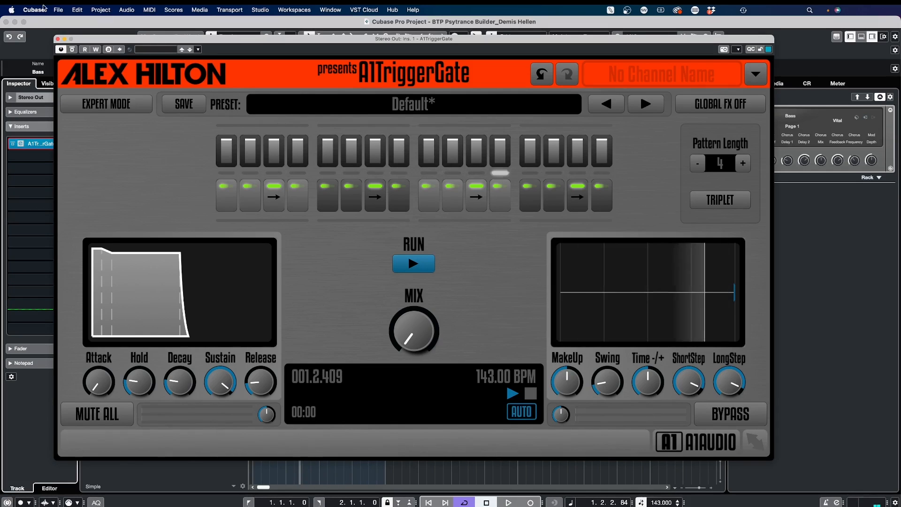
pyautogui.click(58, 39)
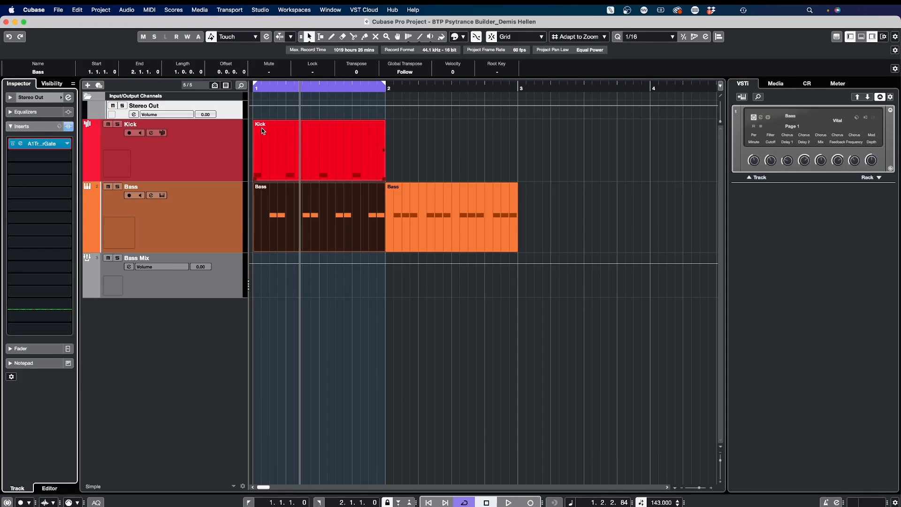
# Step: Select the Bass Mix group and bypass its Flux Mini 2 insert
pyautogui.click(209, 257)
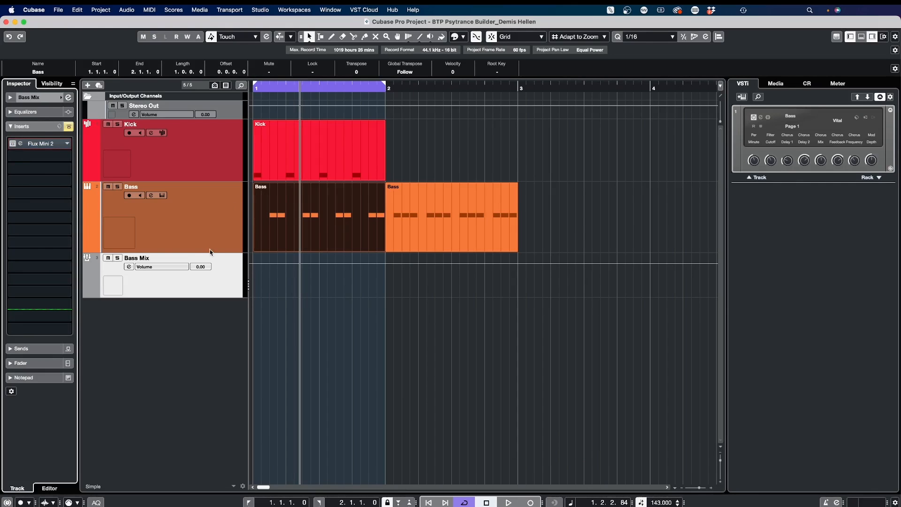